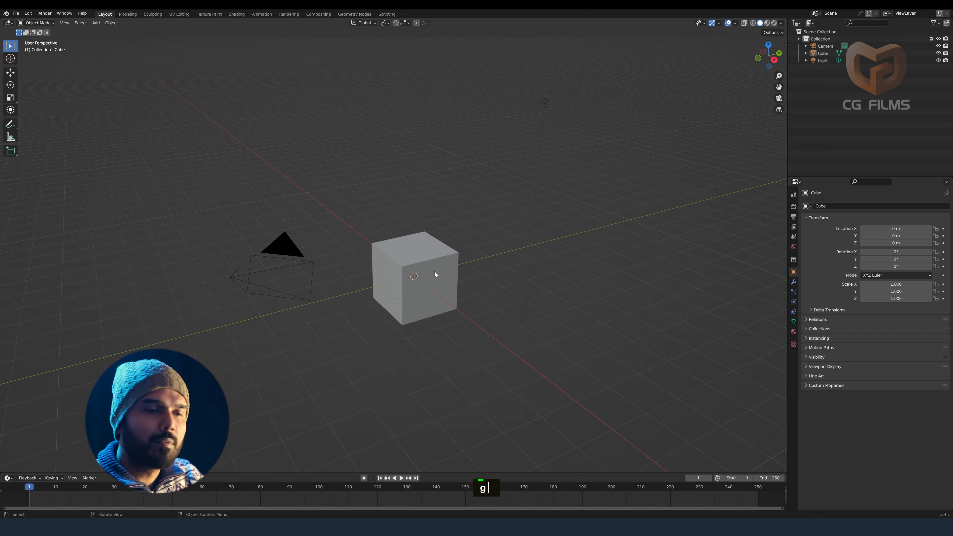
Step: Try moving the cube and the light freely in the scene, and select the camera
left_click(437, 273)
key("g")
key("g")
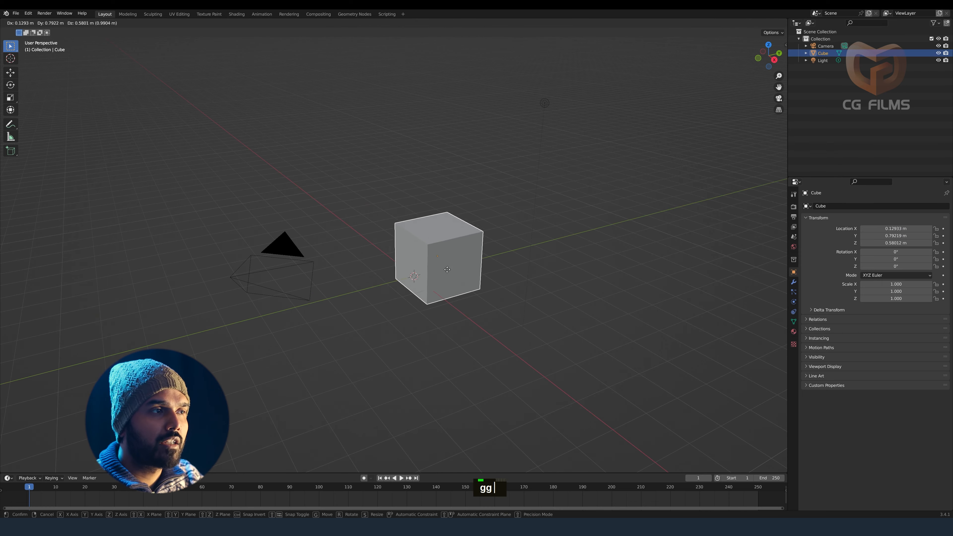
right_click(451, 259)
left_click(545, 104)
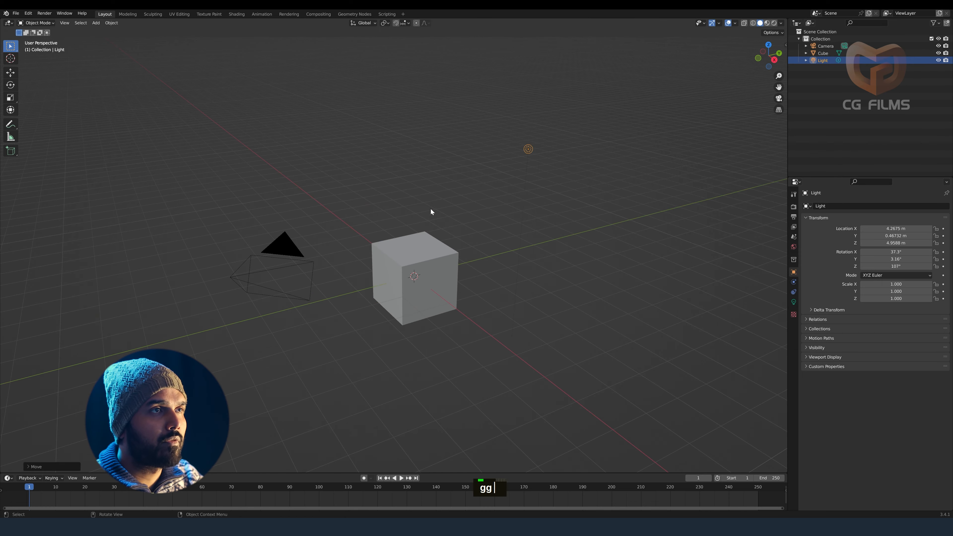
left_click(272, 265)
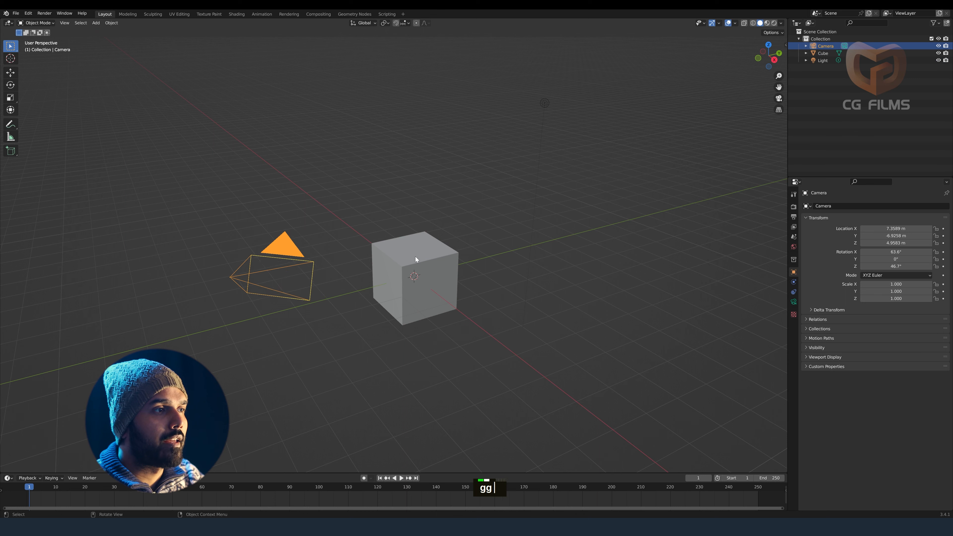
Step: Try scaling the cube up uniformly, and undo each scaling
left_click(415, 257)
key("s")
left_click(473, 342)
key("ctrl+z")
key("s")
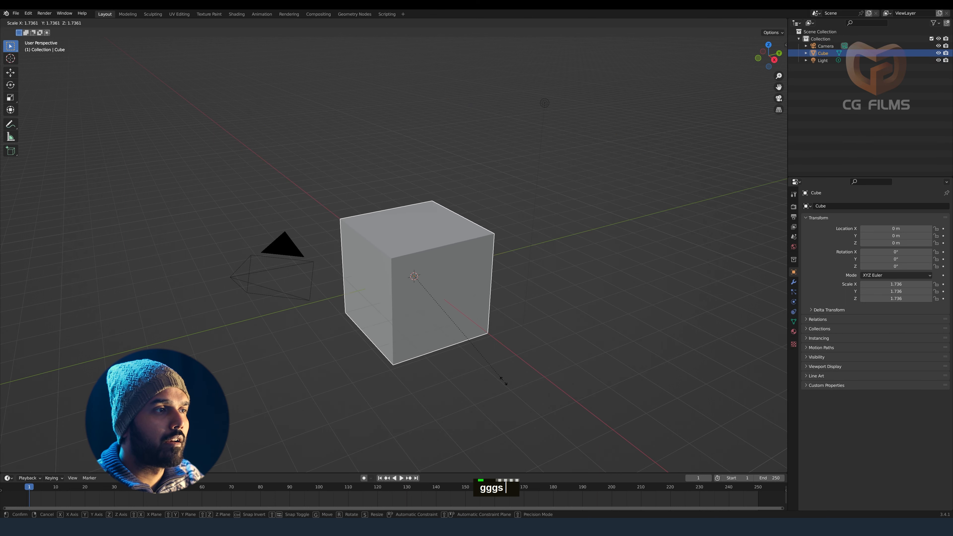
left_click(477, 347)
key("ctrl+z")
Step: Rotate the cube freely and clear its rotation
key("r")
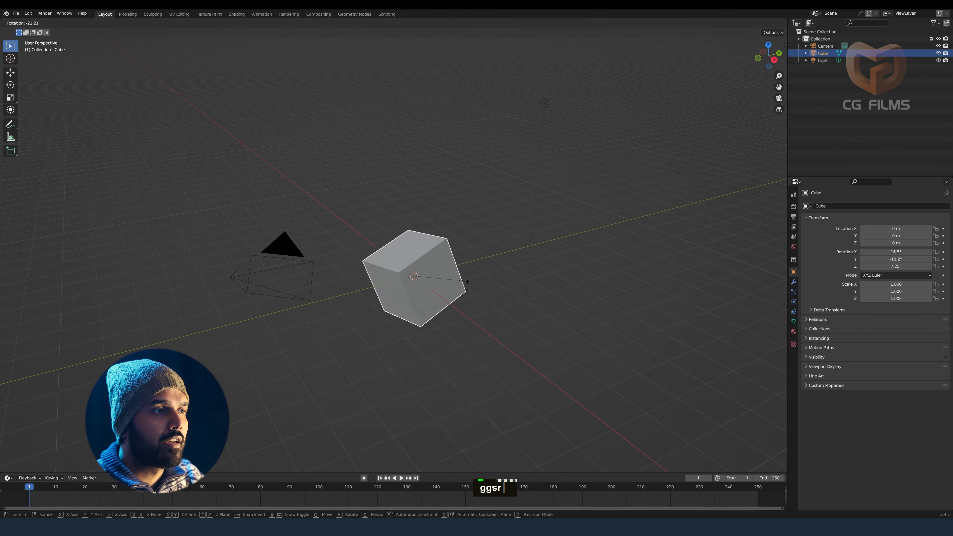
left_click(460, 279)
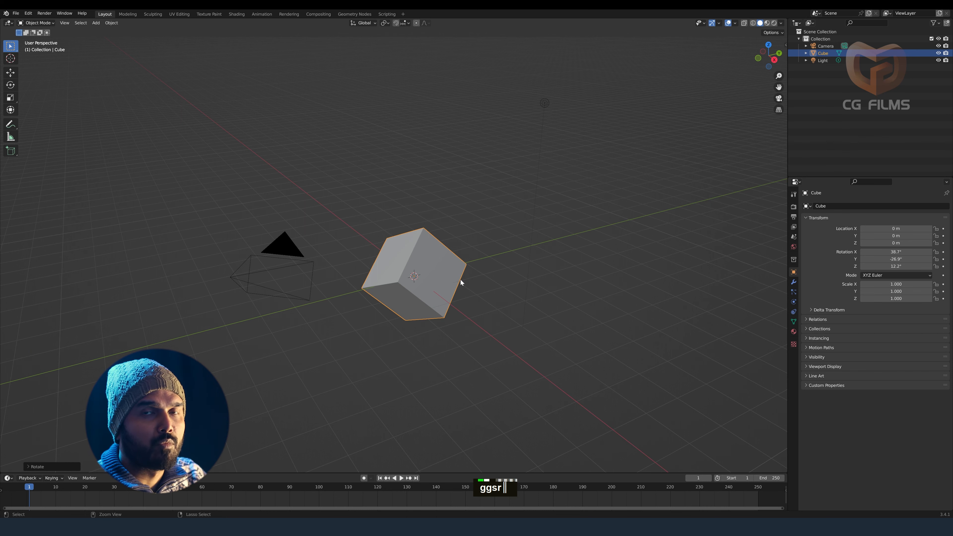
key("alt+r")
Step: Enter Edit Mode on the cube, clear the selection and select the four vertices of its top face
scroll(426, 271, "up", 3)
middle_click_drag(443, 288, 431, 281)
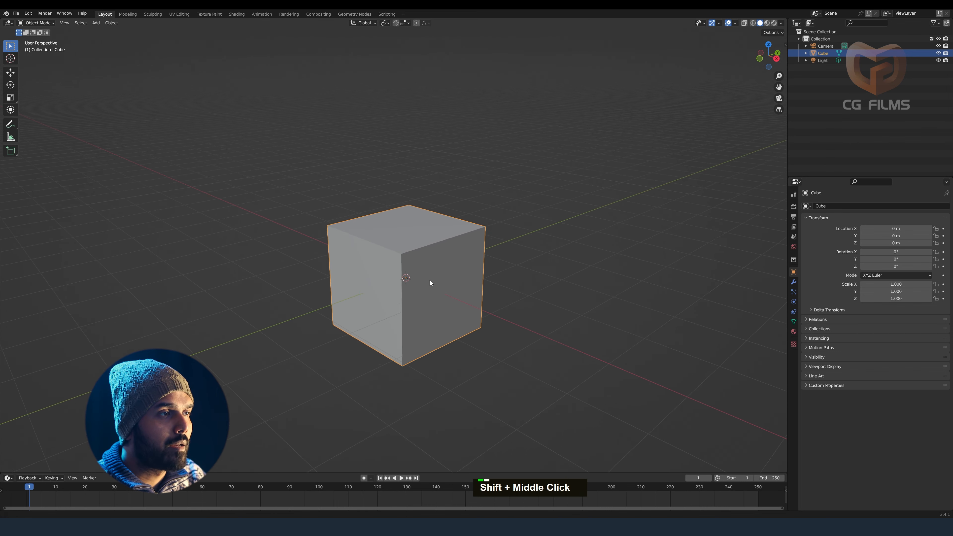
scroll(421, 280, "up", 3)
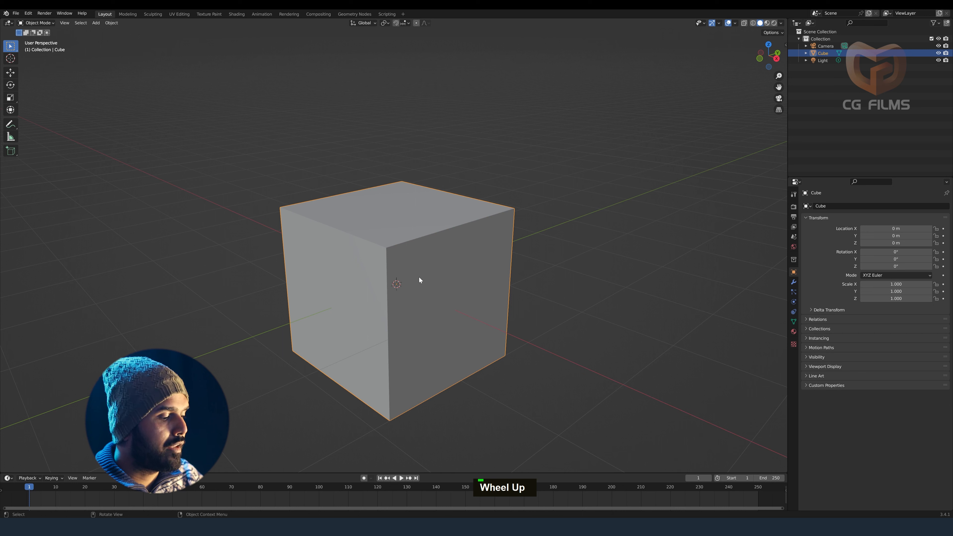
key("Tab")
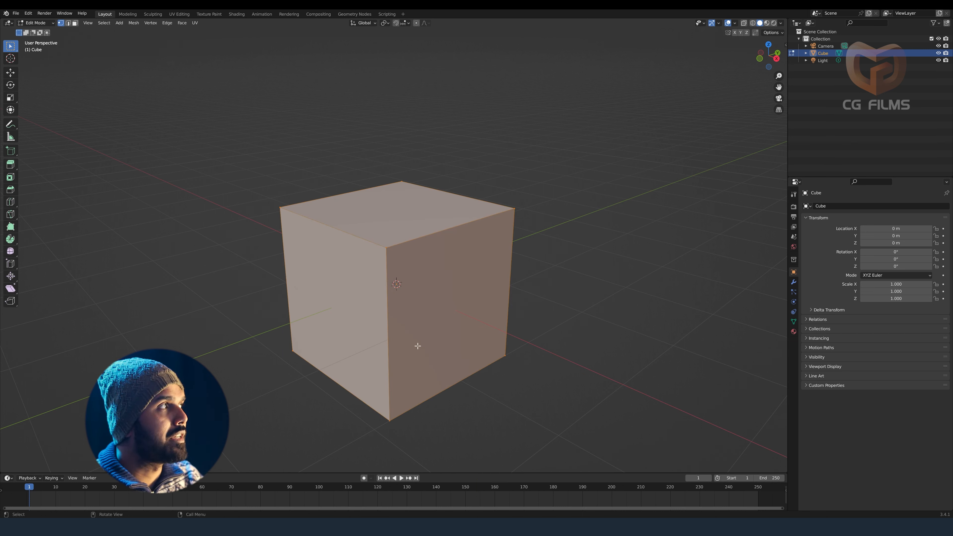
double_click(35, 23)
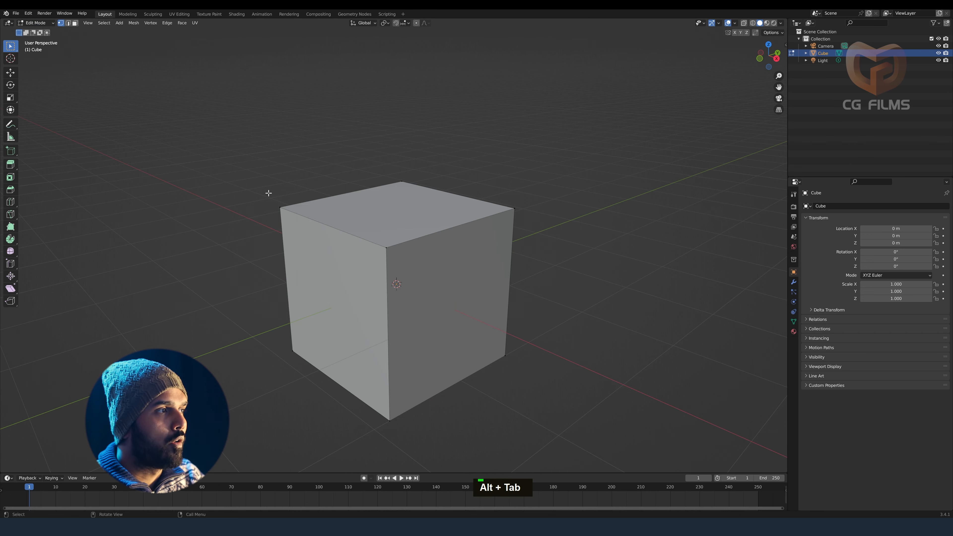
middle_click_drag(371, 250, 261, 223)
left_click(398, 158, "shift")
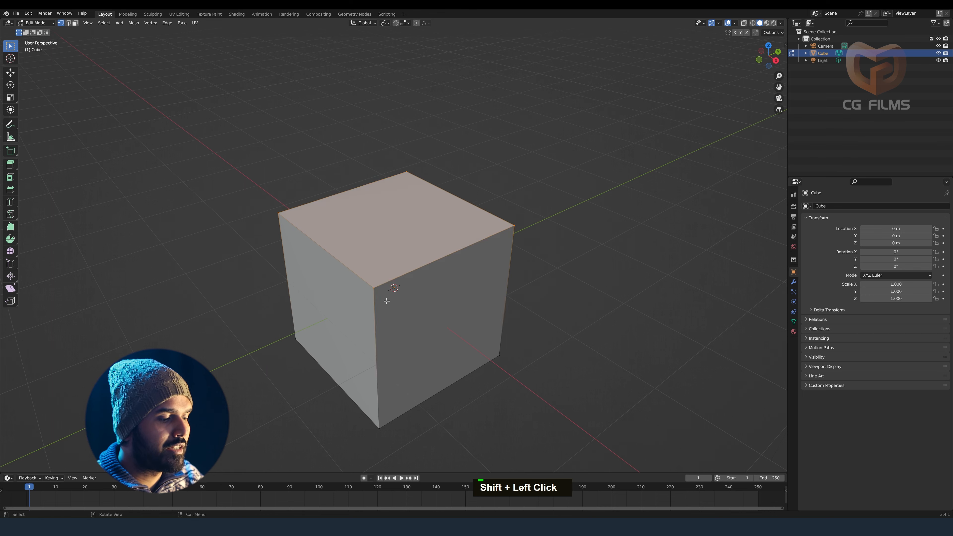
Step: Try moving the cube's selected top face freely
key("g")
left_click(389, 271)
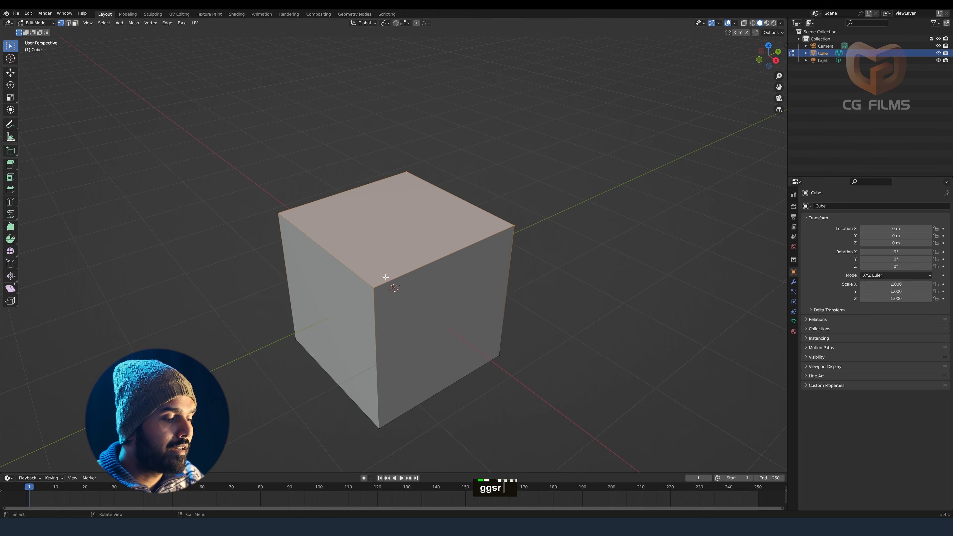
key("g")
left_click(458, 312)
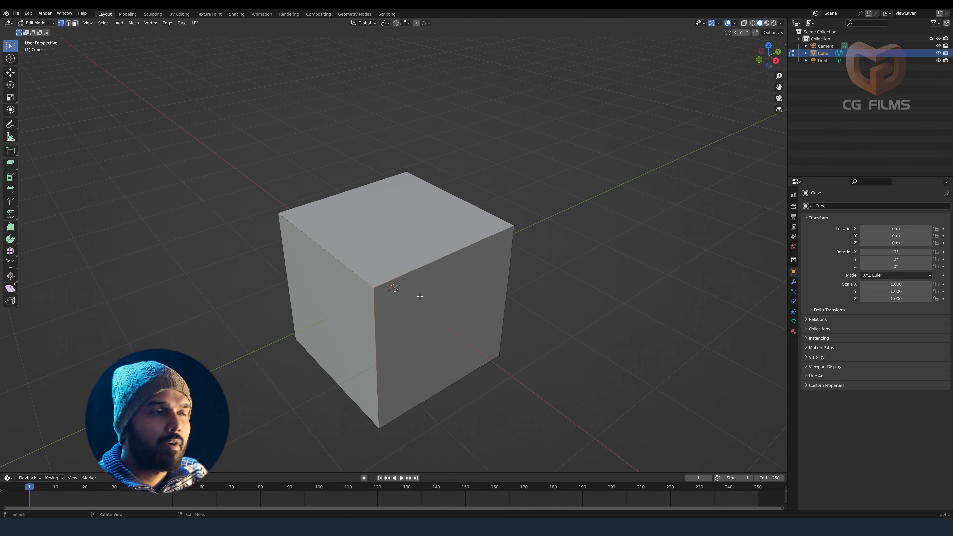
Step: Try moving a single top edge of the cube in edge select mode, and undo the move
middle_click_drag(420, 297, 421, 293)
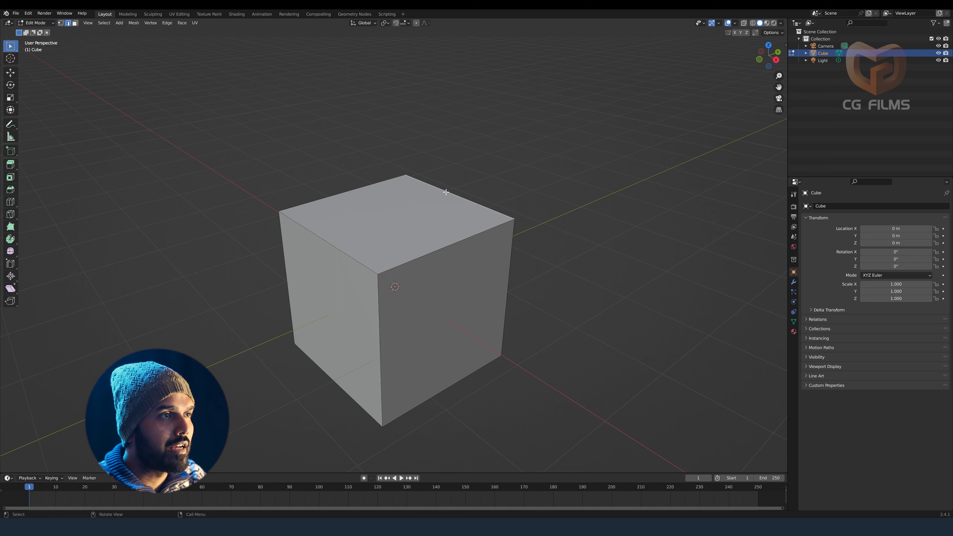
key("g")
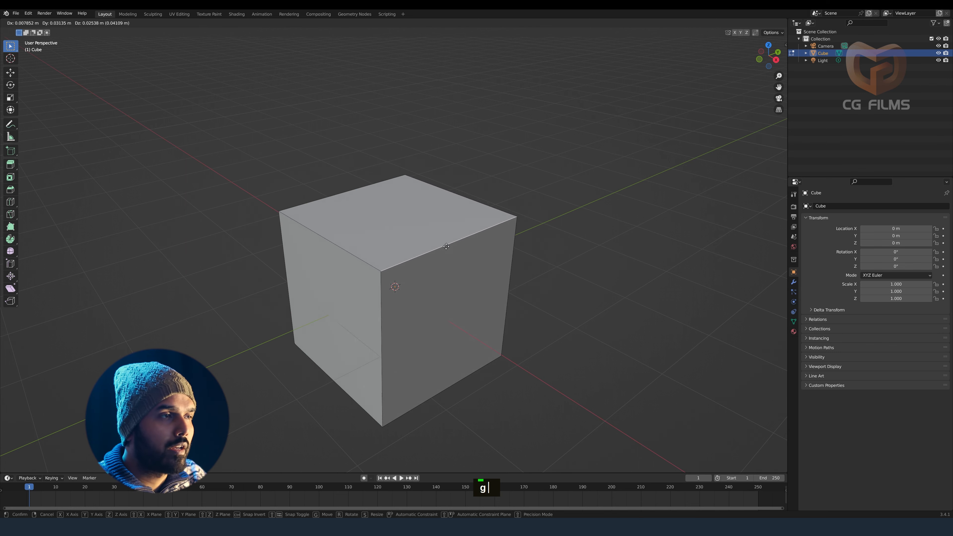
left_click(421, 246)
key("ctrl+z")
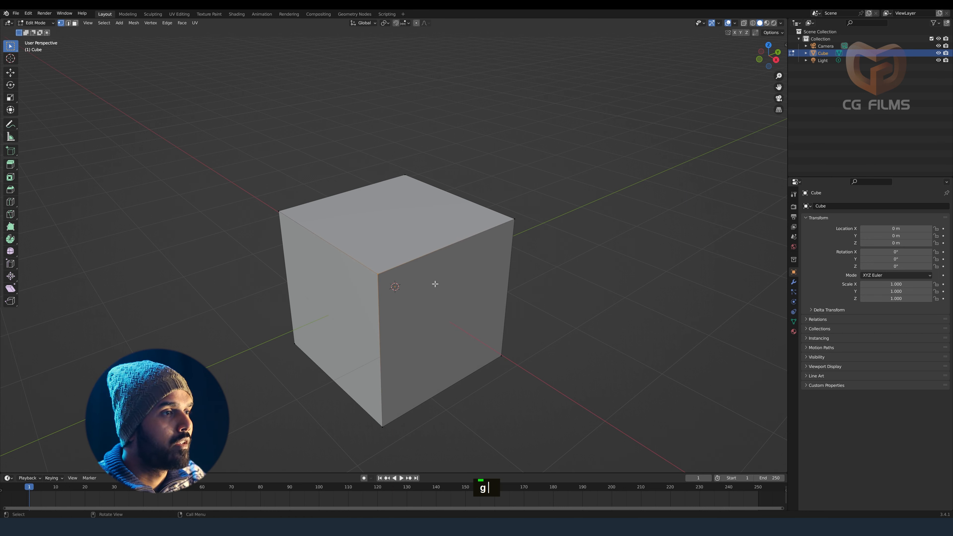
Step: Select one side face of the cube by its four corner vertices and move it outward by about 0.9 m
left_click(502, 350)
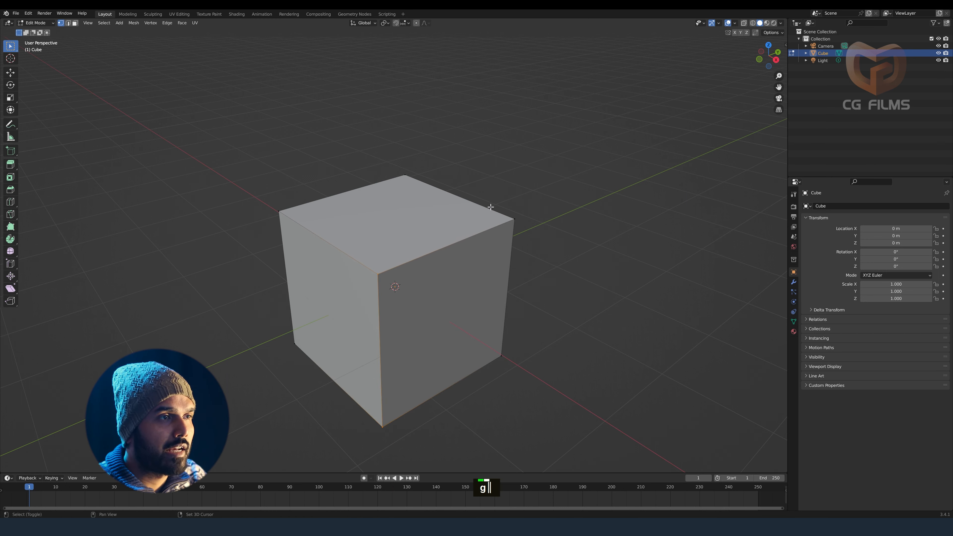
left_click_drag(491, 208, 536, 409, "shift")
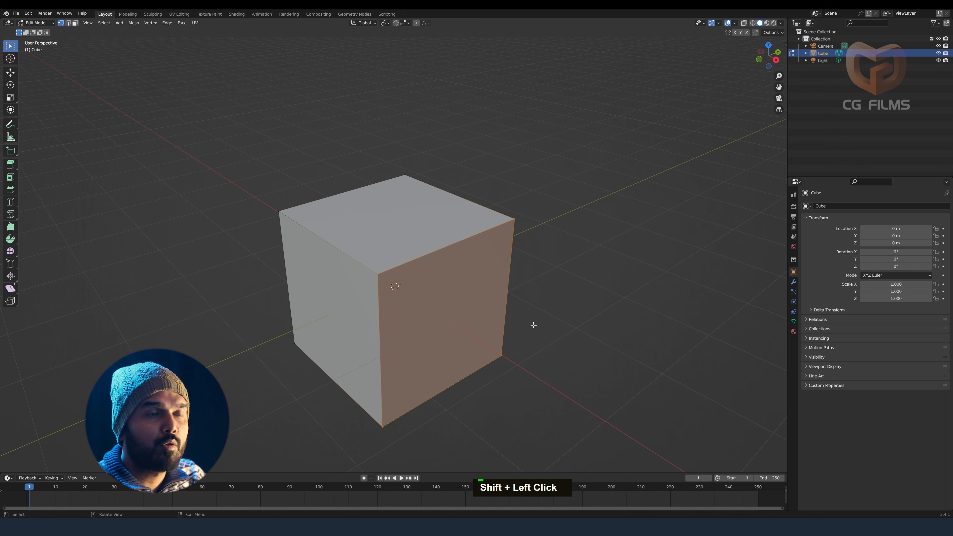
key("g")
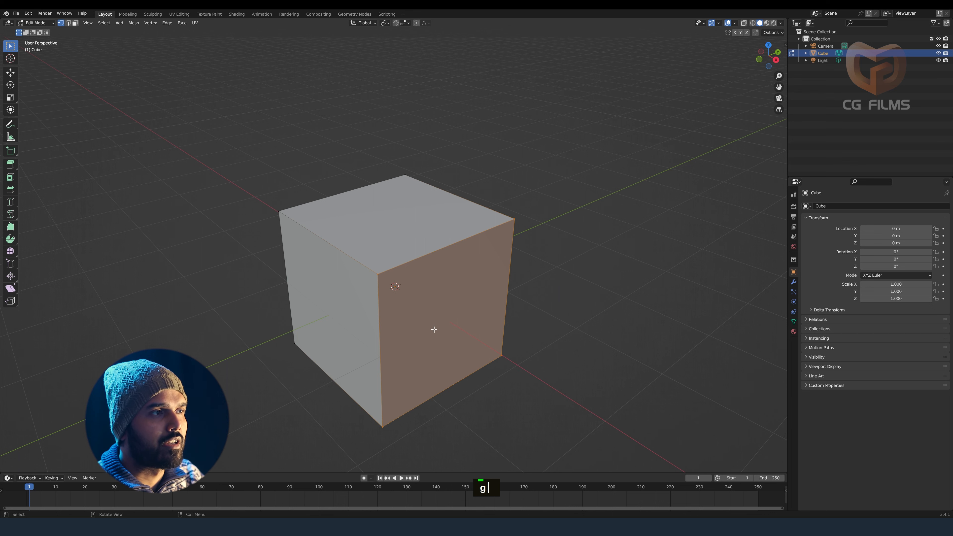
middle_click_drag(434, 329, 423, 333, "shift")
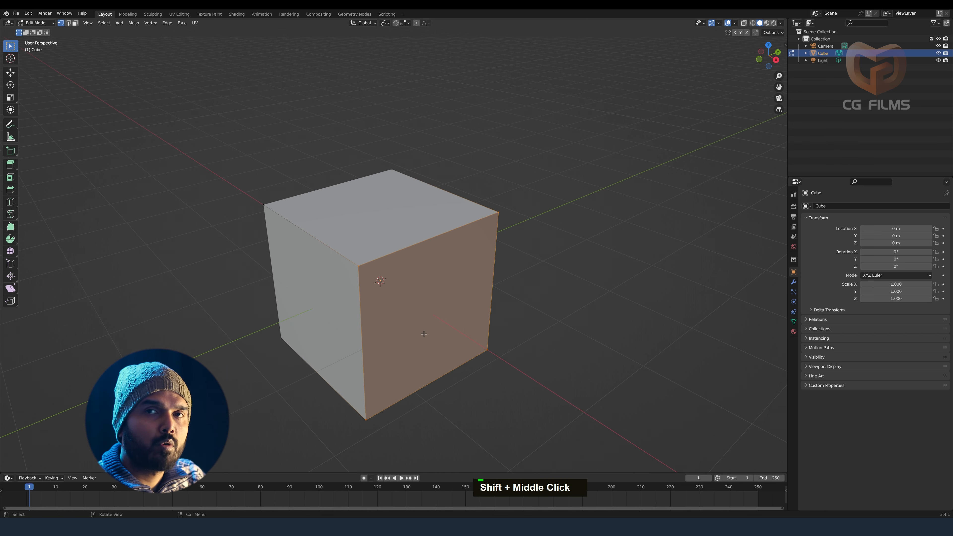
left_click(346, 313, "shift")
key("g")
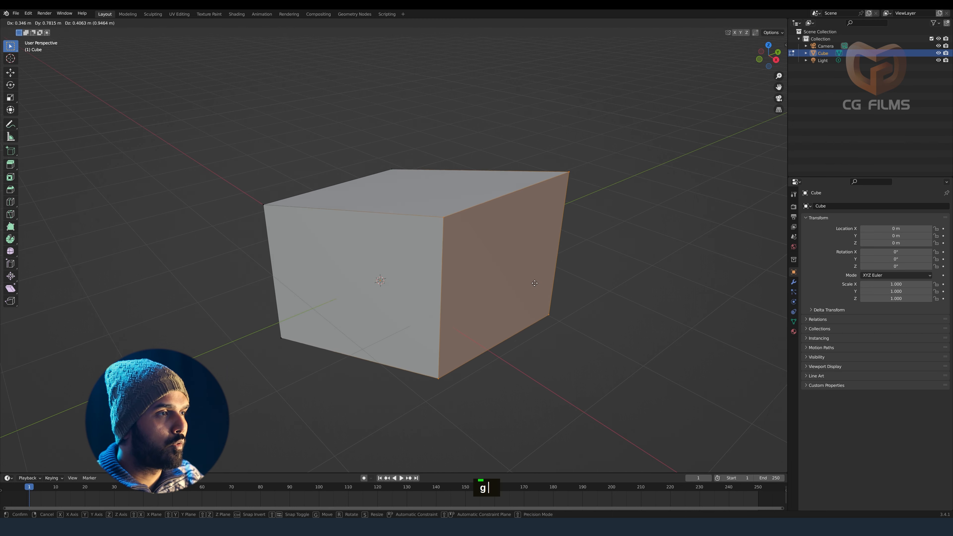
double_click(536, 284)
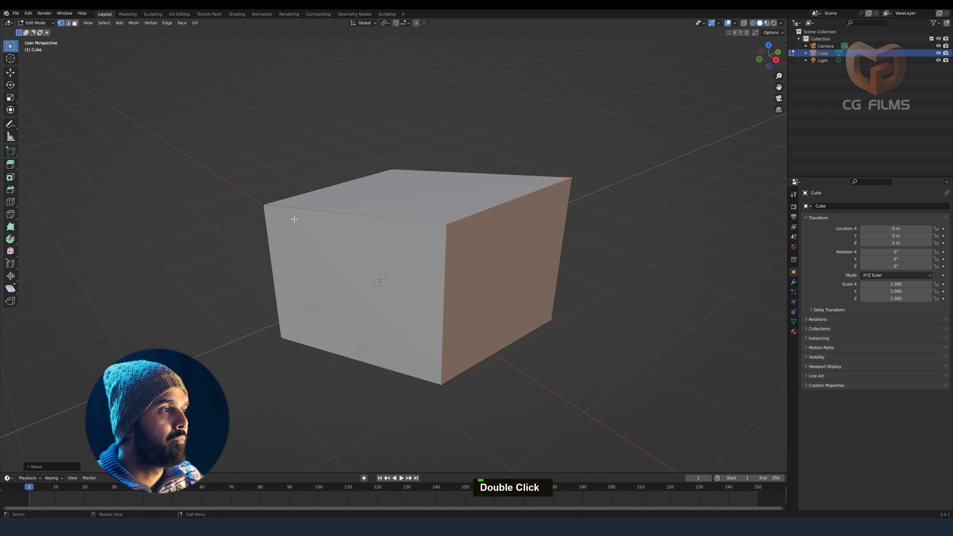
Step: Lower the top edge on the long side of the stretched cube to slope its top face
key("alt+a")
left_click(348, 213)
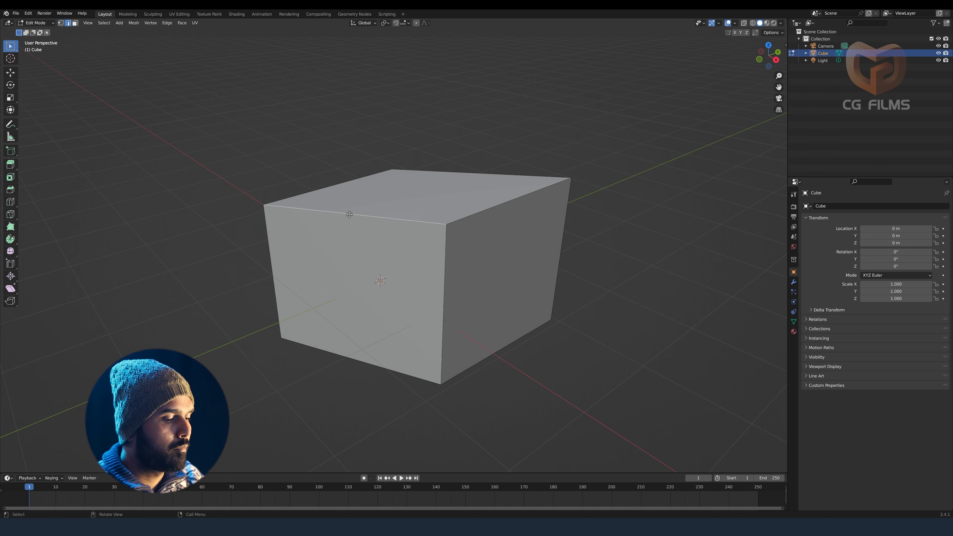
key("g")
left_click(393, 245)
Step: Select the entire mesh in Edit Mode and subdivide it repeatedly into a fine grid
key("Tab")
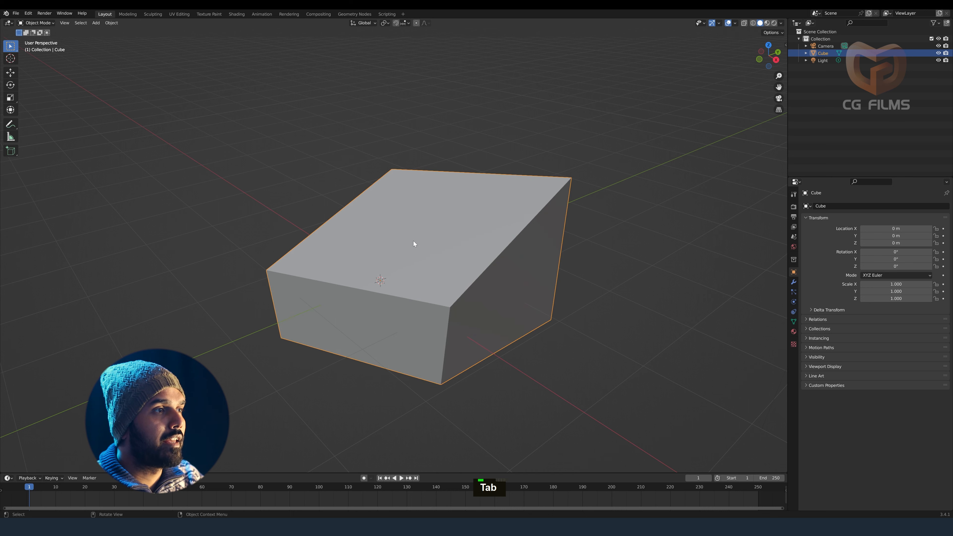
right_click(414, 217)
key("Tab")
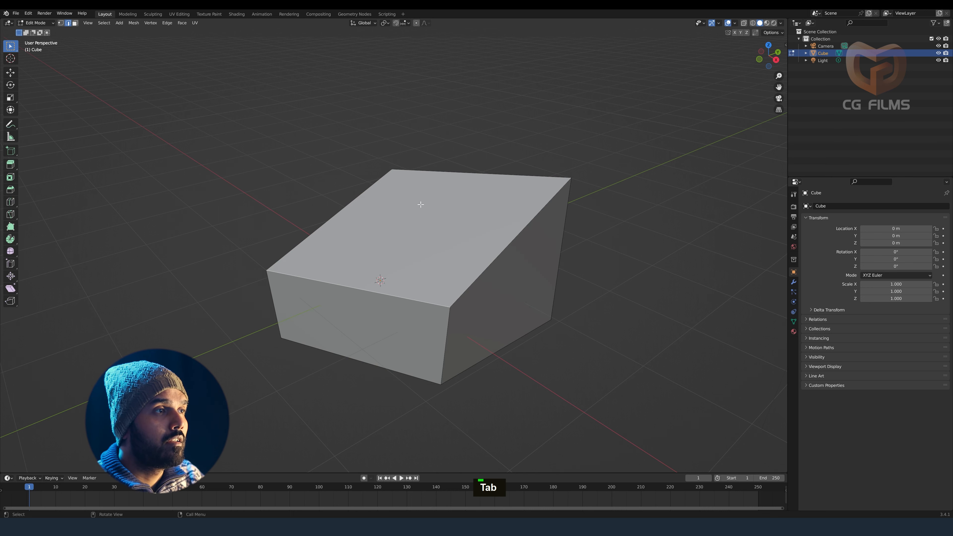
key("a")
right_click(419, 206)
left_click(413, 205)
right_click(366, 221)
left_click(366, 221)
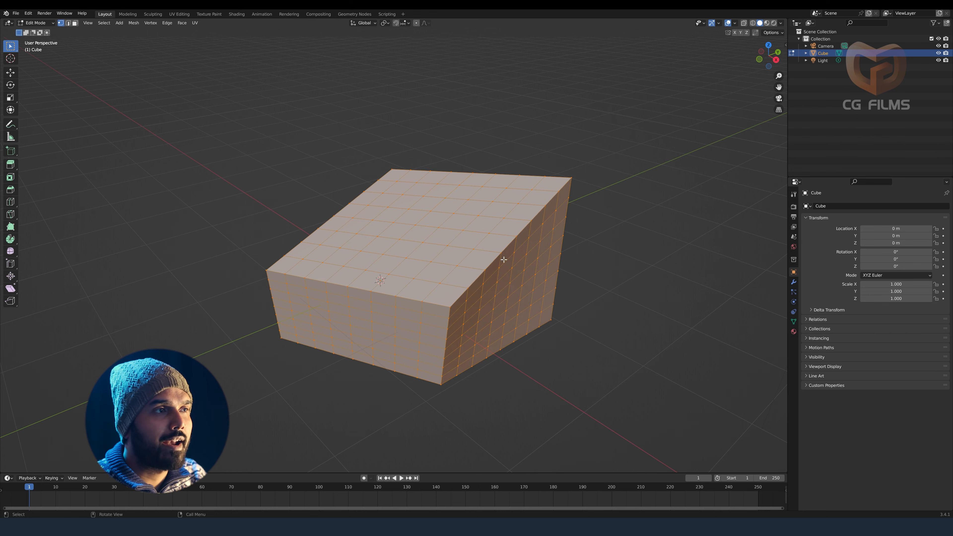
Step: Extrude a group of vertices in the middle of the sloped top upward by about 1 m
middle_click_drag(504, 259, 415, 266)
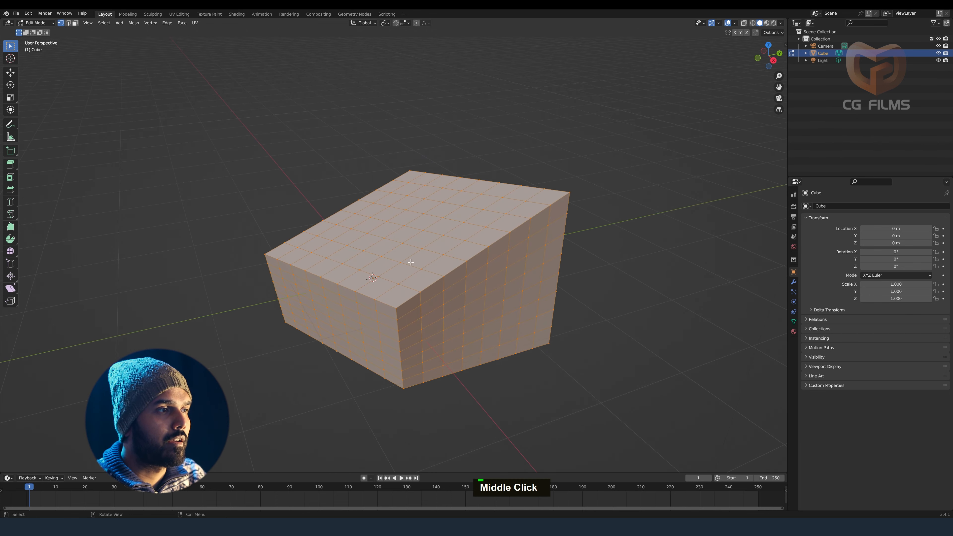
key("alt+a")
key("g")
key("e")
key("z")
key("z")
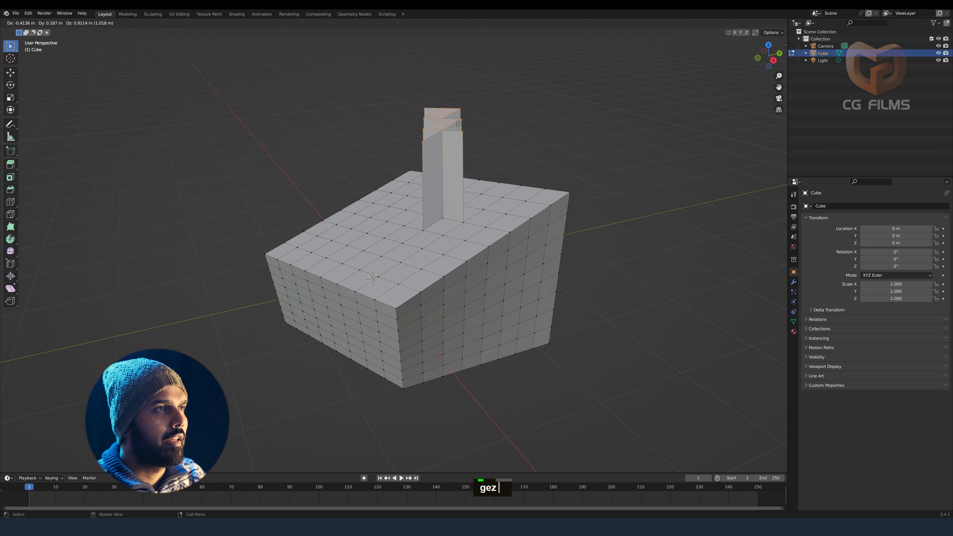
Step: Extrude vertices on the low side of the mesh and a square patch on the adjacent end face outward into long blocks
left_click_drag(262, 277, 387, 359)
key("e")
key("z")
left_click(264, 426)
middle_click_drag(264, 426, 369, 255)
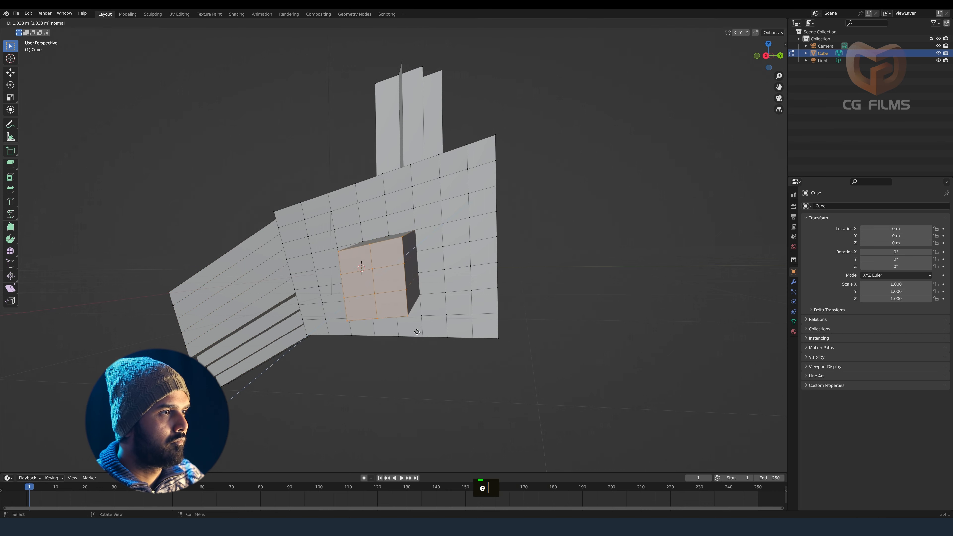
left_click(394, 363)
Step: Try extruding patches from the tall back face of the mesh, and undo the extrusions
middle_click_drag(394, 362, 419, 353)
left_click_drag(430, 319, 431, 320)
key("e")
key("z")
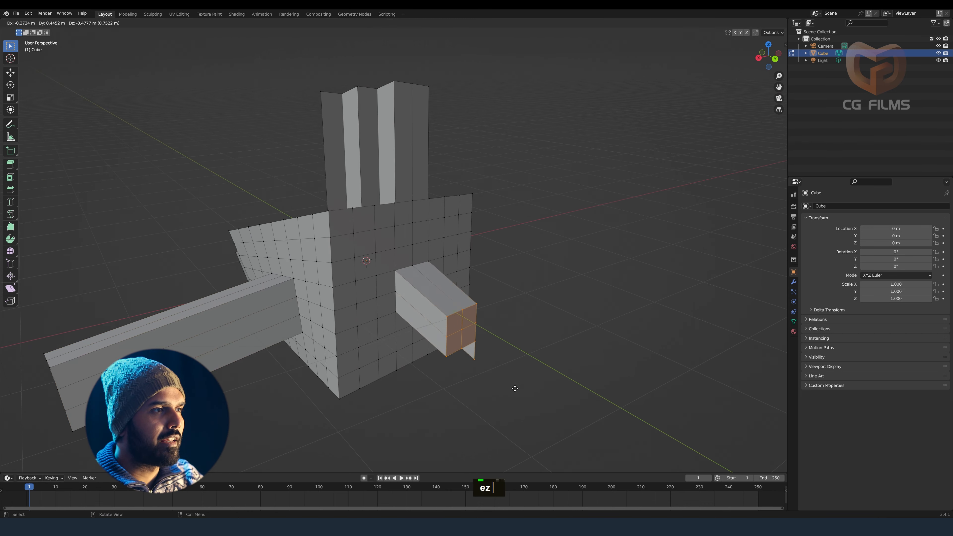
left_click(520, 391)
key("ctrl+z")
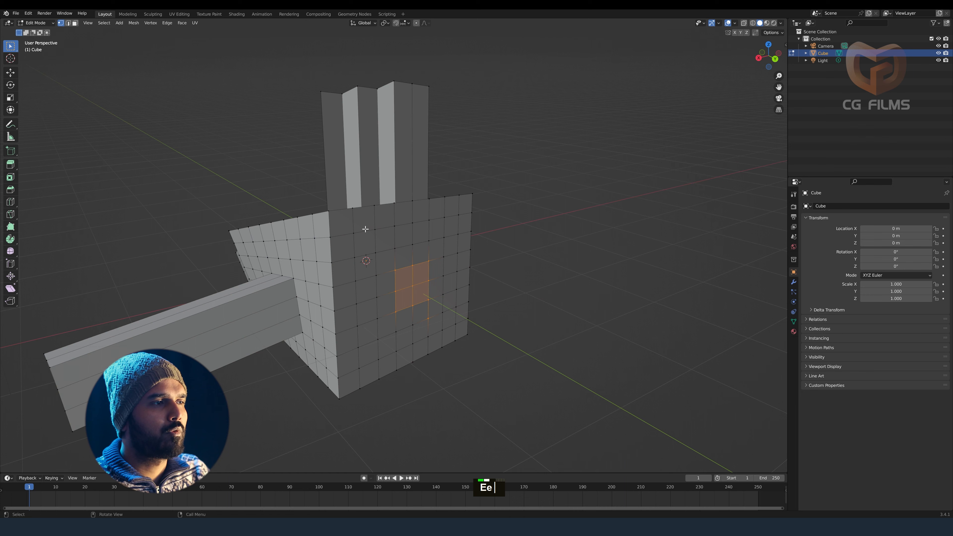
left_click(489, 372)
key("ctrl+z")
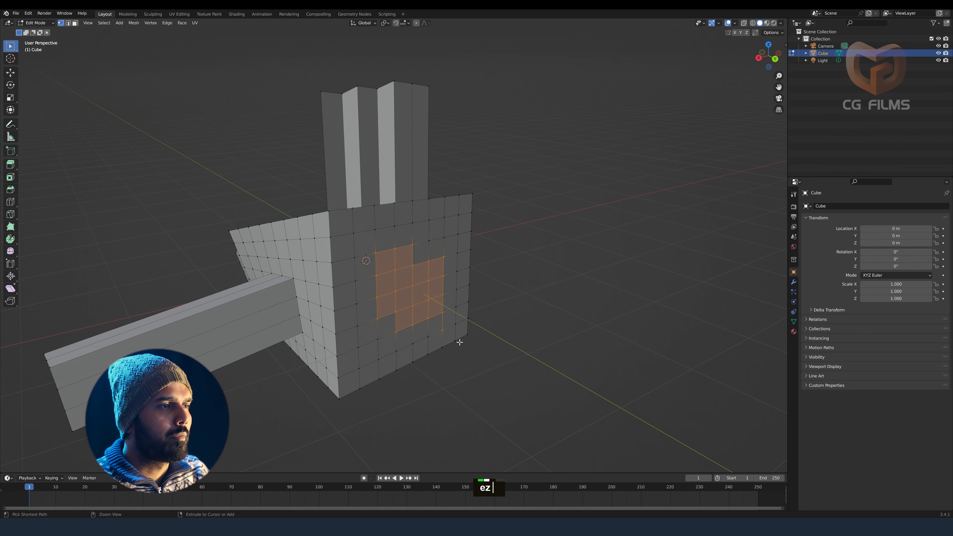
Step: Move small groups of vertices on the mesh's side faces to deform the surface freely
key("g")
left_click(422, 306)
middle_click_drag(423, 306, 367, 258)
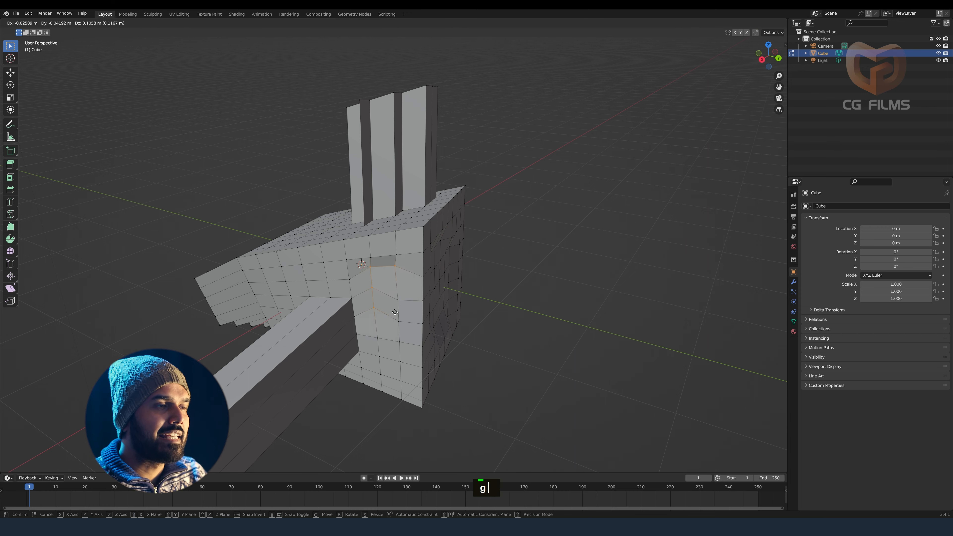
left_click(398, 319)
middle_click_drag(398, 319, 427, 293)
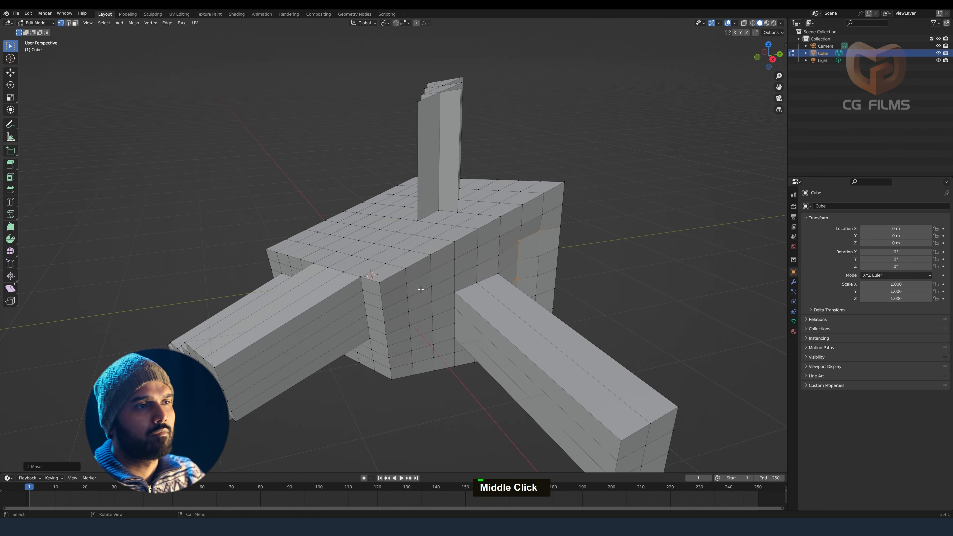
left_click_drag(391, 277, 437, 351)
key("g")
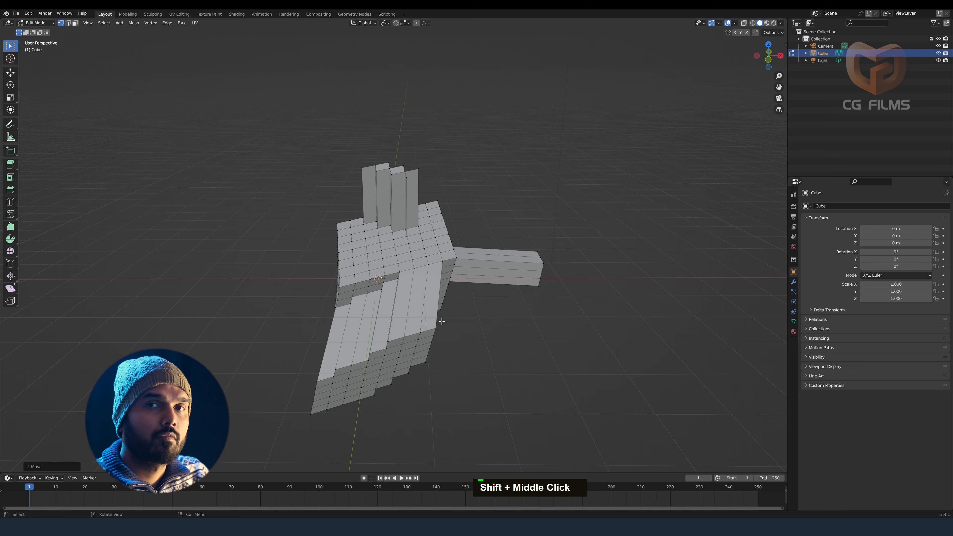
Step: Try moving the selected vertices on the corner of the deformed mesh and cancel the move
middle_click_drag(427, 327, 417, 287)
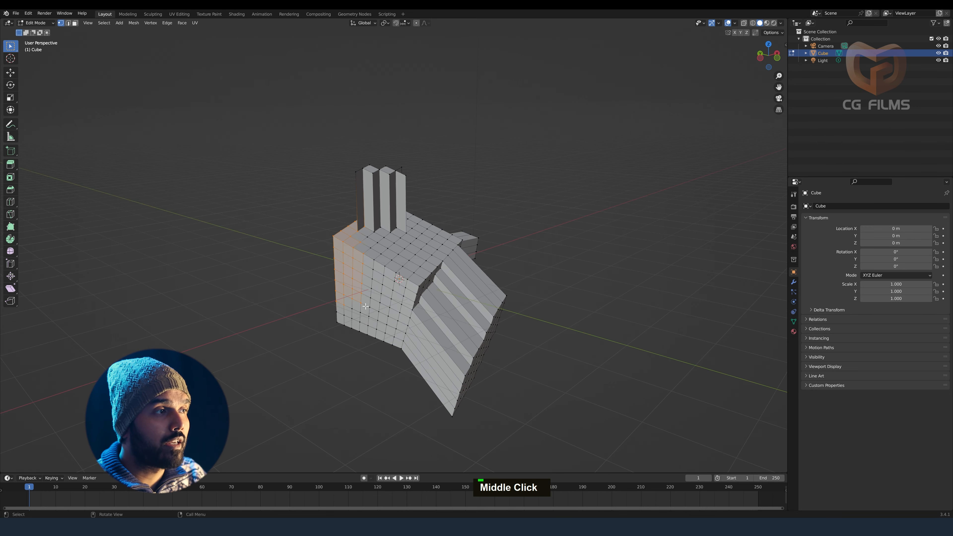
key("ctrl+z")
key("ctrl+z")
key("g")
right_click(339, 286)
middle_click_drag(509, 305, 473, 297)
left_click(486, 311)
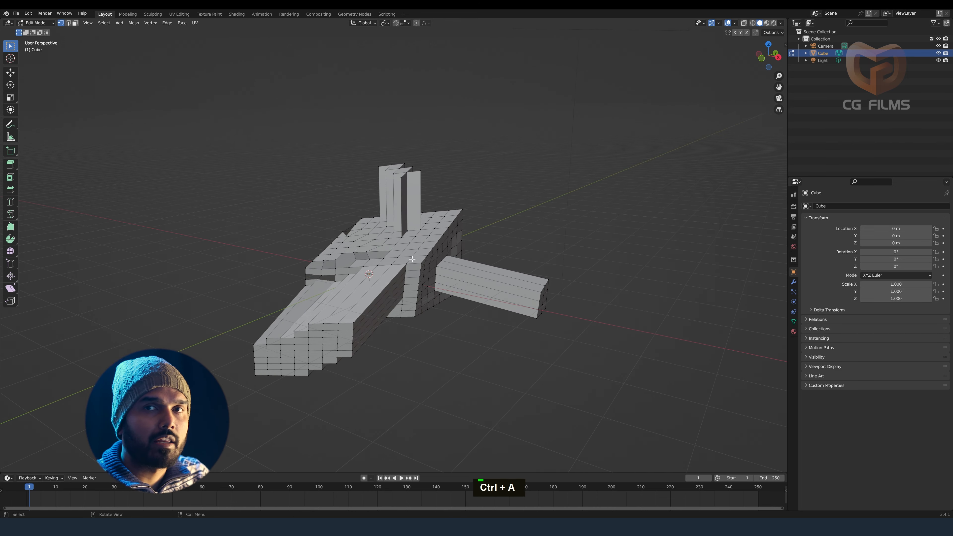
Step: Undo all the moves, extrusions and subdivisions until the mesh is the plain default cube again
key("ctrl+z")
key("ctrl+z")
key("ctrl+z")
key("ctrl+z")
key("ctrl+z")
key("ctrl+z")
key("ctrl+z")
key("ctrl+z")
key("ctrl+z")
key("ctrl+z")
key("ctrl+z")
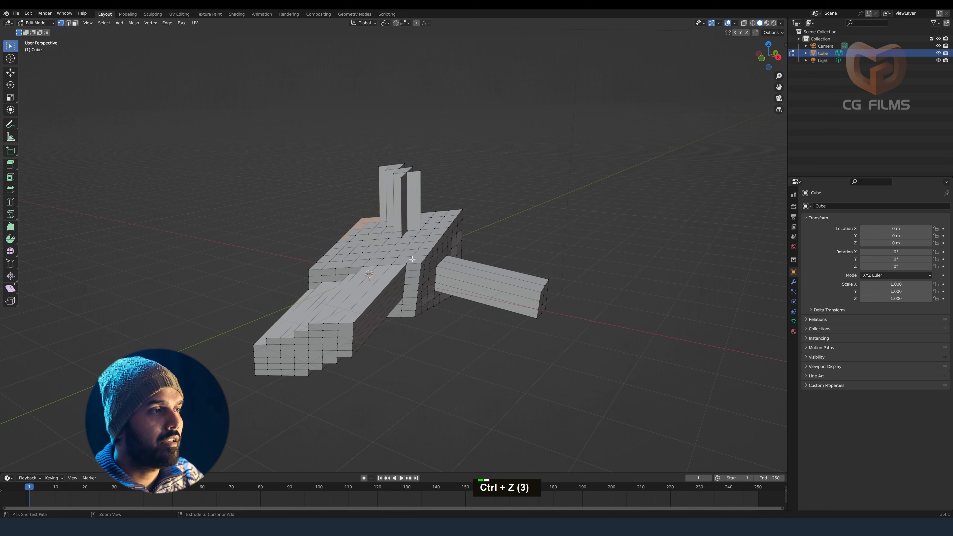
key("ctrl+z")
key("ctrl+z")
key("ctrl+z")
key("ctrl+z")
key("ctrl+z")
key("ctrl+z")
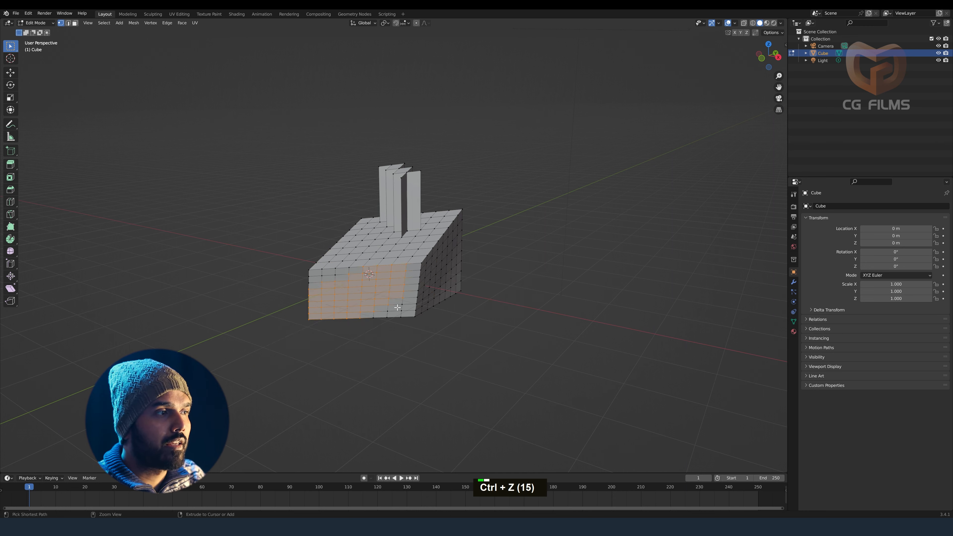
key("ctrl+z")
key("ctrl+z")
key("ctrl+z")
middle_click_drag(435, 225, 396, 252, "shift")
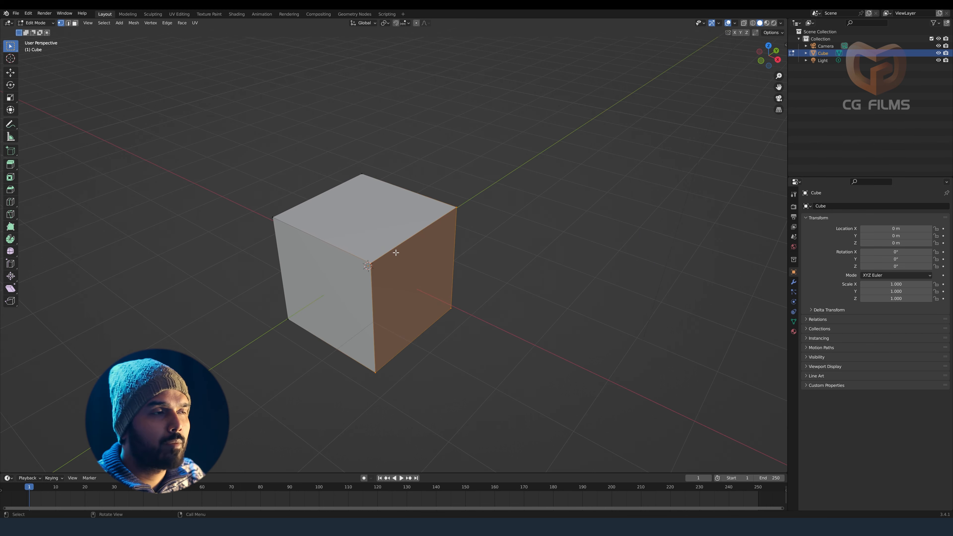
Step: Leave Edit Mode and switch the cube to Sculpt Mode
key("Tab")
middle_click_drag(308, 286, 334, 287, "shift")
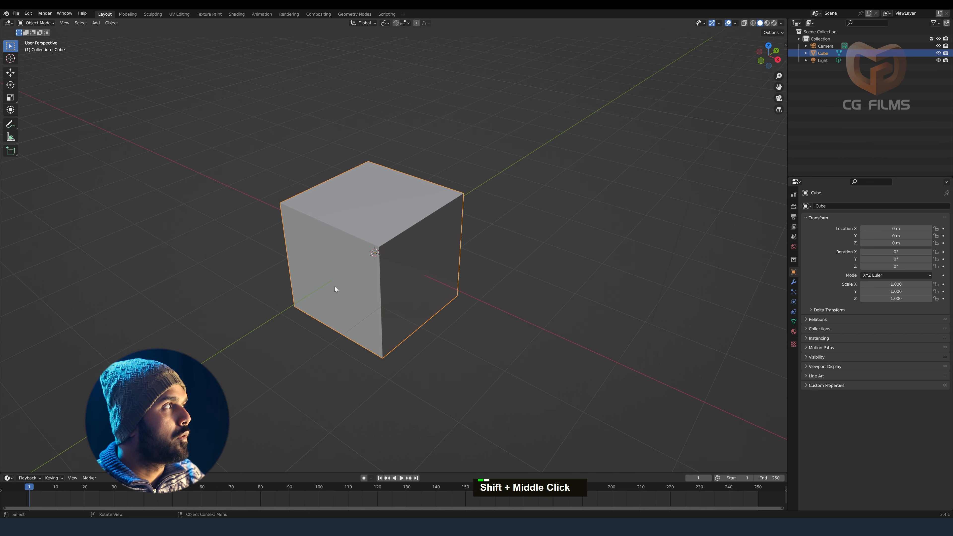
key("ctrl+Tab")
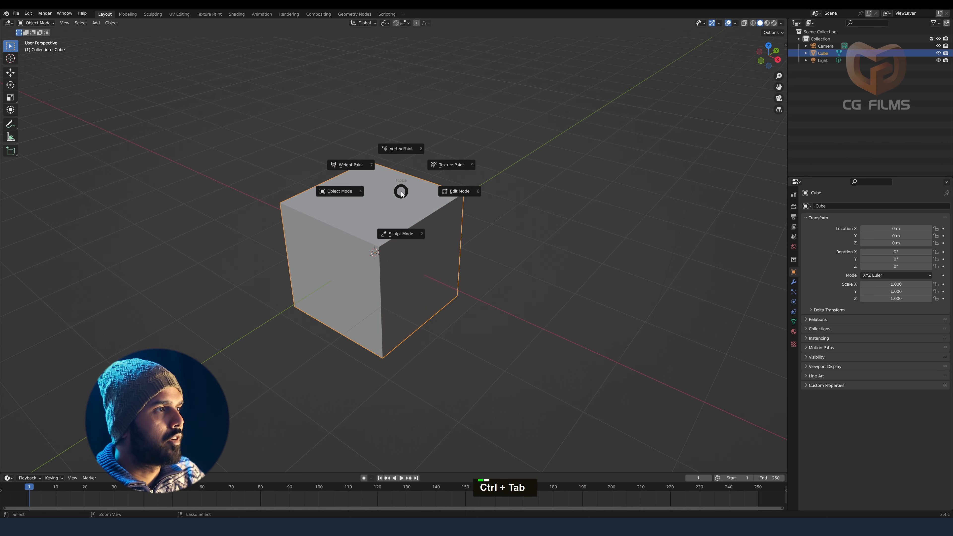
left_click(404, 237)
scroll(375, 248, "up", 4)
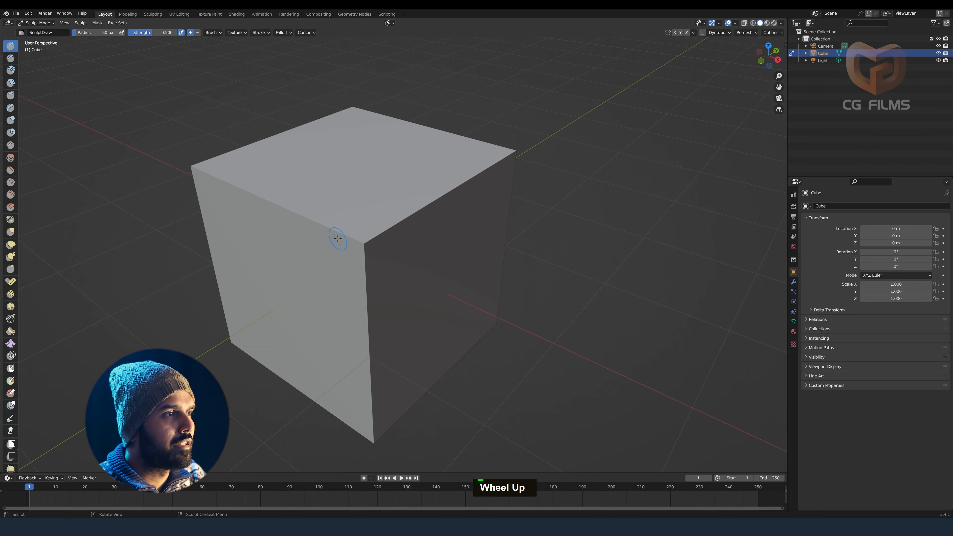
middle_click_drag(322, 259, 336, 253)
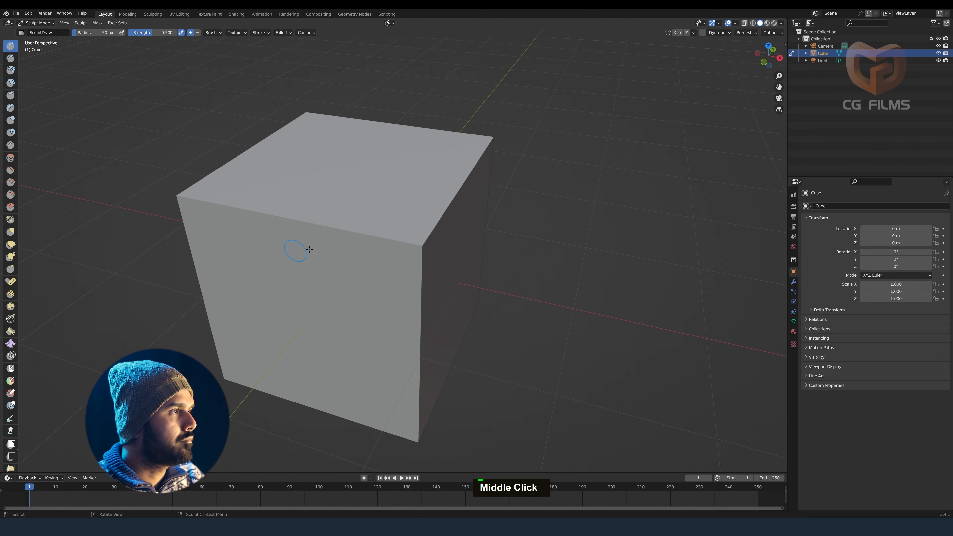
key("Escape")
key("Escape")
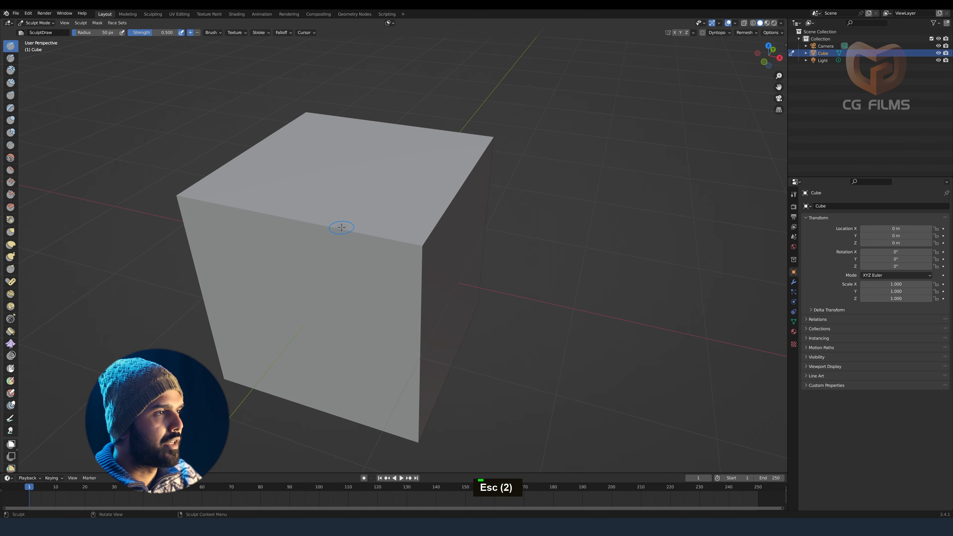
Step: Return to Edit Mode, select the whole cube and subdivide it four times to give it a dense grid
key("Tab")
middle_click_drag(343, 238, 360, 248)
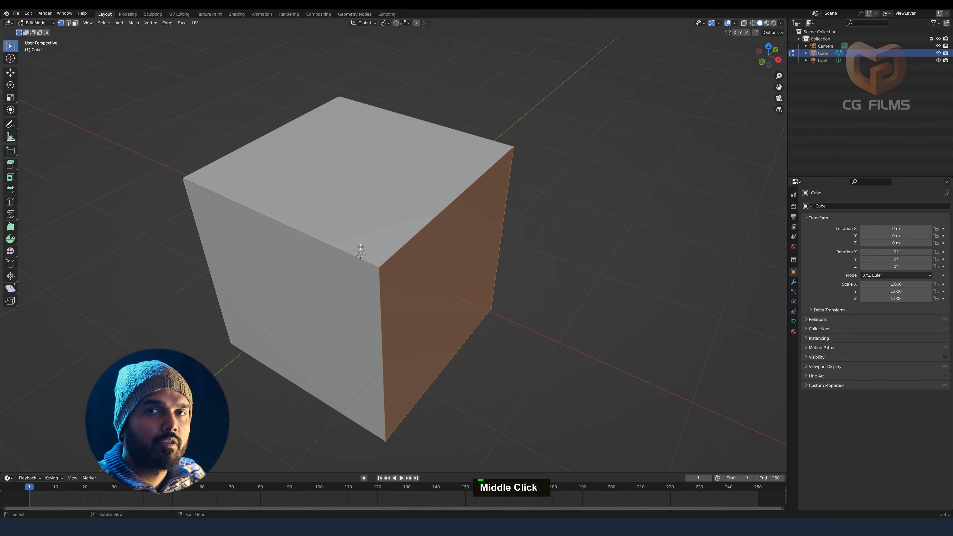
key("Tab")
right_click(346, 167)
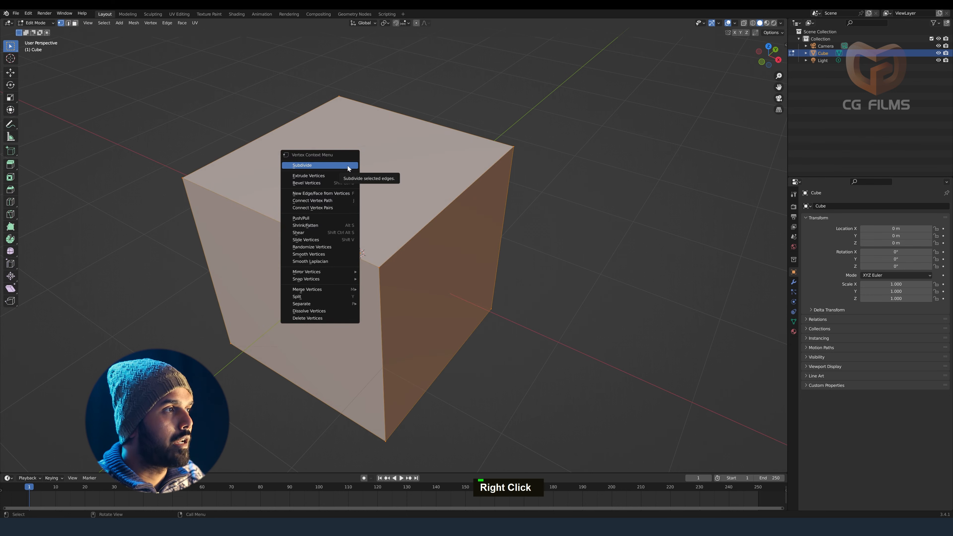
left_click(346, 166)
right_click(342, 150)
left_click(341, 150)
right_click(341, 152)
left_click(342, 152)
right_click(348, 158)
left_click(348, 158)
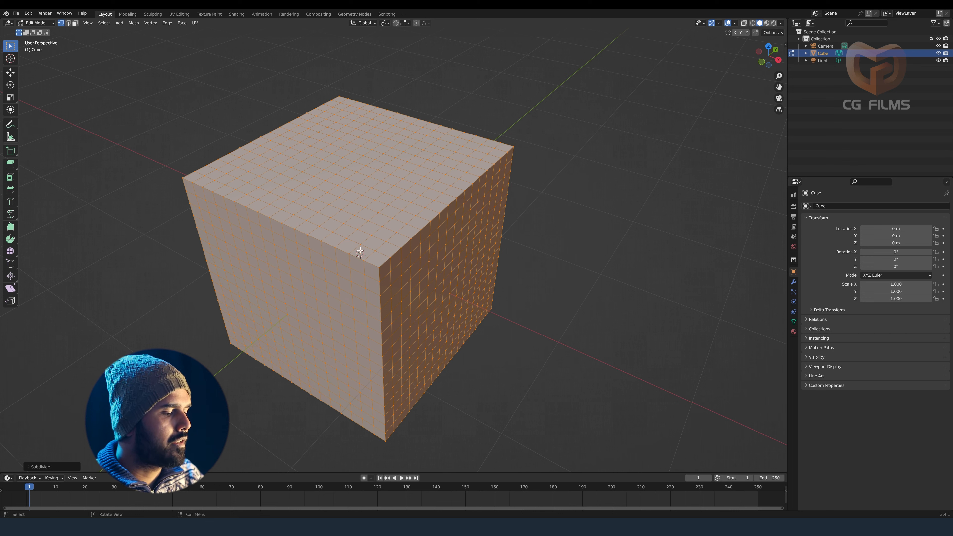
Step: Switch back to Sculpt Mode and sculpt raised areas on the cube's top and sides with the SculptDraw brush at 185 px radius
key("Tab")
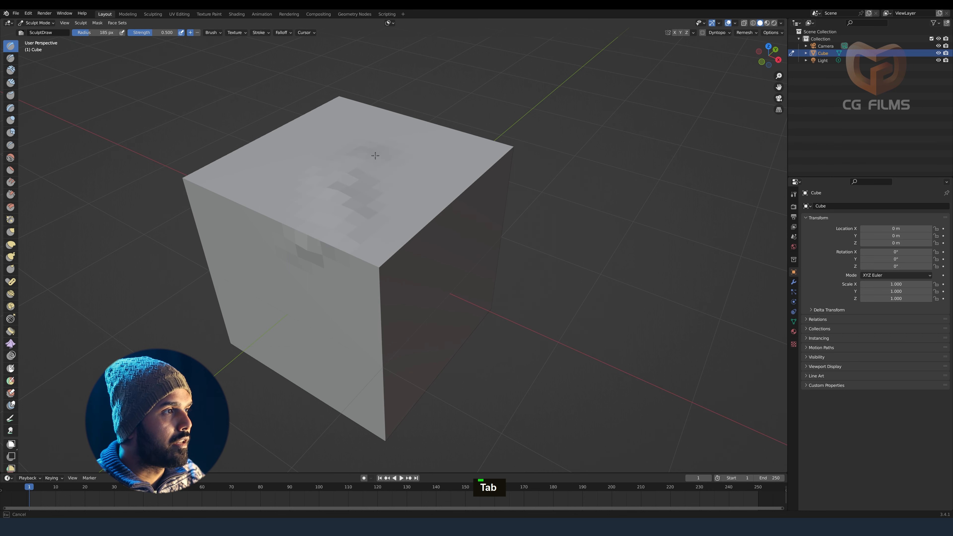
middle_click_drag(370, 224, 448, 191)
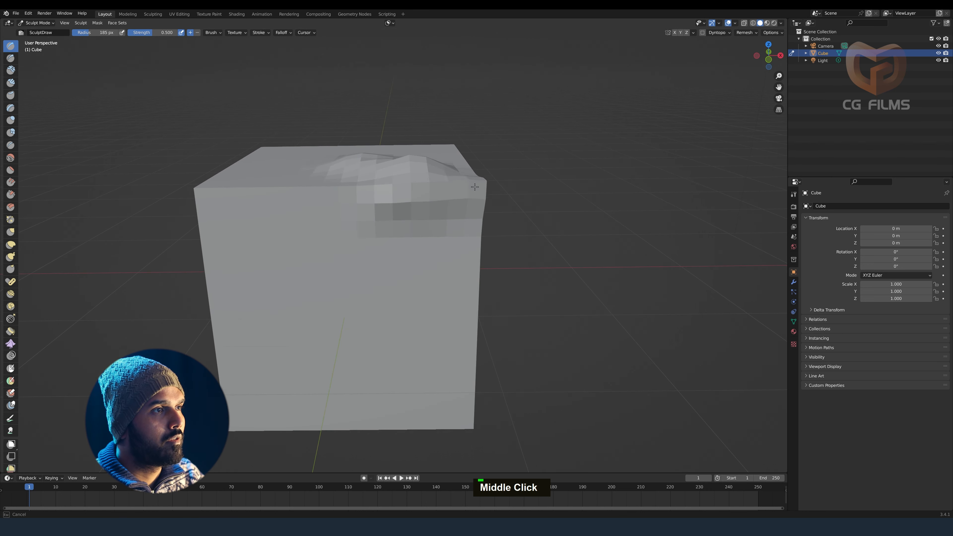
mouse_move(474, 187)
left_mouse_down()
mouse_move(432, 203)
mouse_move(387, 263)
mouse_move(330, 293)
mouse_move(286, 181)
mouse_move(331, 321)
left_mouse_up()
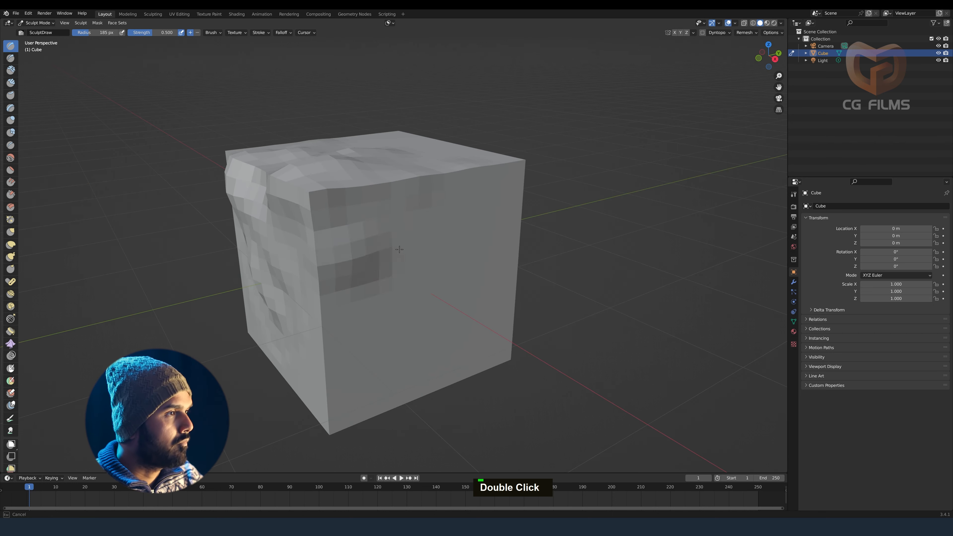
mouse_move(400, 250)
left_mouse_down()
mouse_move(464, 248)
mouse_move(479, 259)
mouse_move(417, 295)
left_mouse_up()
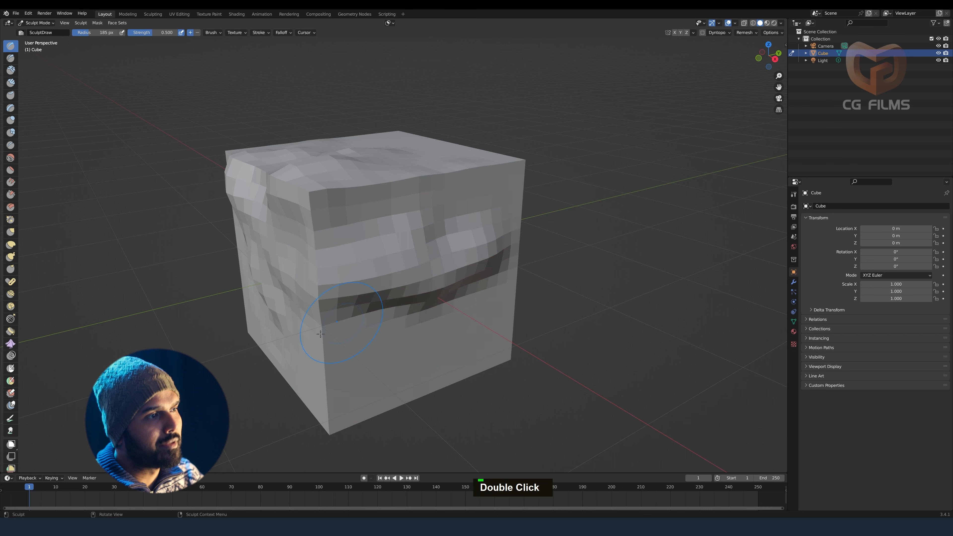
mouse_move(329, 301)
left_mouse_down()
mouse_move(340, 350)
mouse_move(400, 348)
mouse_move(359, 340)
left_mouse_up()
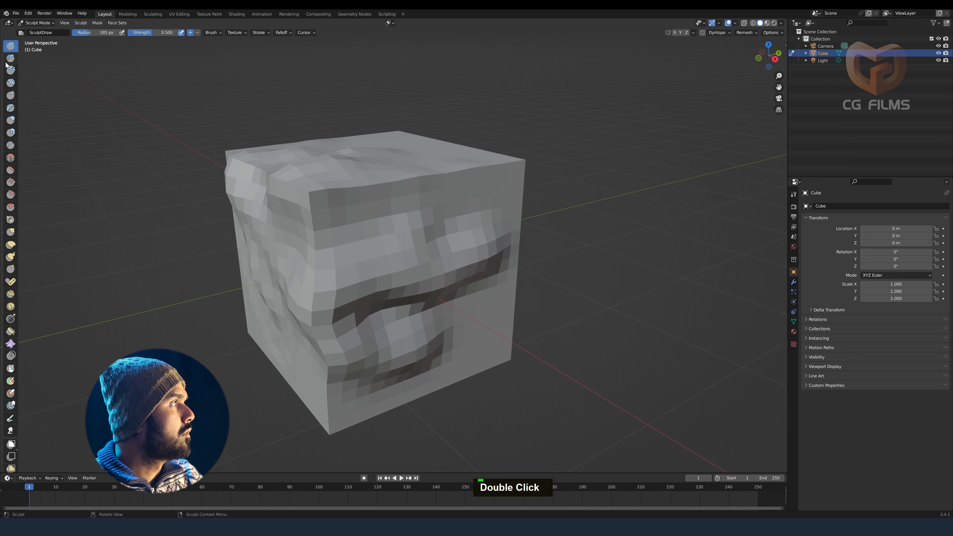
Step: Build up the side faces and round the upper edges of the cube with the Clay brush
left_click(11, 71)
mouse_move(349, 240)
left_mouse_down()
mouse_move(410, 263)
mouse_move(484, 270)
mouse_move(503, 181)
left_mouse_up()
middle_click_drag(503, 180, 485, 248)
mouse_move(485, 249)
left_mouse_down()
mouse_move(491, 177)
mouse_move(454, 124)
left_mouse_up()
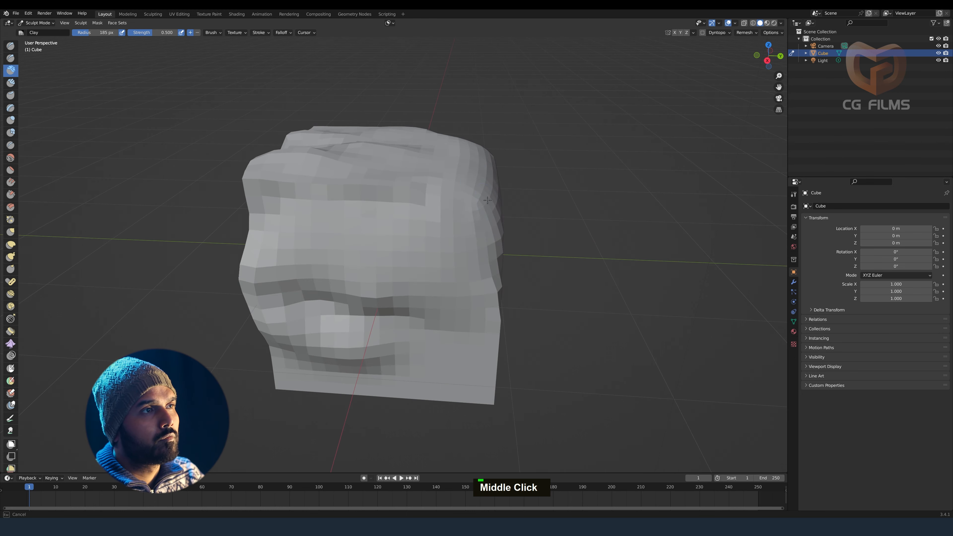
left_click_drag(487, 201, 297, 133)
middle_click_drag(415, 150, 482, 152)
mouse_move(369, 202)
left_mouse_down()
mouse_move(396, 210)
mouse_move(413, 278)
mouse_move(403, 288)
left_mouse_up()
Step: Reduce the Clay brush radius to 75 px and sculpt finer strokes across the side faces and top
left_click_drag(89, 33, 77, 33)
key("bracketleft")
key("bracketleft")
mouse_move(388, 268)
left_mouse_down()
mouse_move(368, 277)
mouse_move(453, 269)
mouse_move(437, 268)
left_mouse_up()
left_click_drag(76, 33, 80, 33)
mouse_move(372, 316)
left_mouse_down()
mouse_move(394, 312)
mouse_move(416, 255)
mouse_move(415, 329)
mouse_move(454, 170)
mouse_move(330, 146)
left_mouse_up()
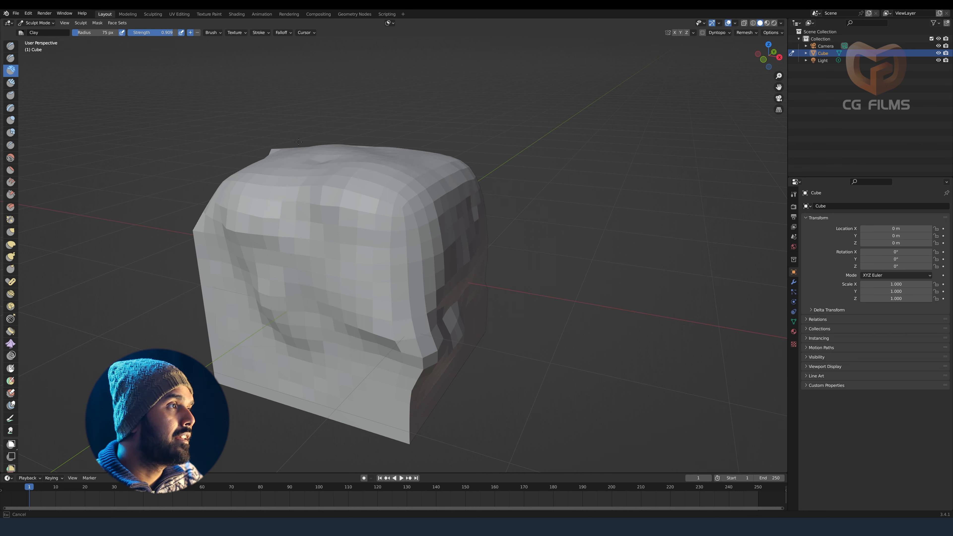
Step: Add rough surface detail to the side faces using other sculpt brushes, including Clay Strips and Blob, at 75 px radius
mouse_move(250, 271)
left_mouse_down()
mouse_move(300, 286)
mouse_move(322, 338)
mouse_move(376, 300)
mouse_move(441, 290)
left_mouse_up()
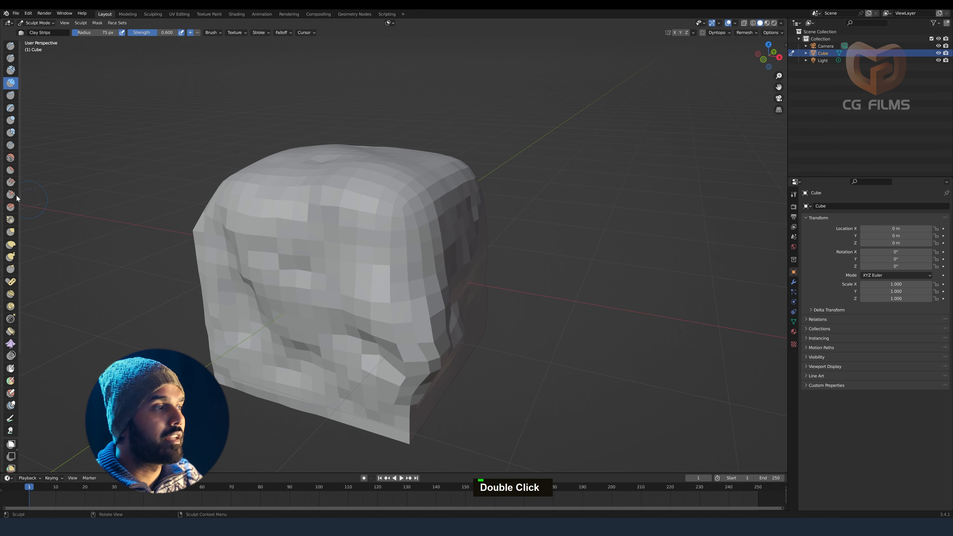
mouse_move(357, 203)
left_mouse_down()
mouse_move(326, 208)
mouse_move(375, 206)
mouse_move(390, 193)
mouse_move(392, 202)
left_mouse_up()
middle_click_drag(392, 202, 347, 277)
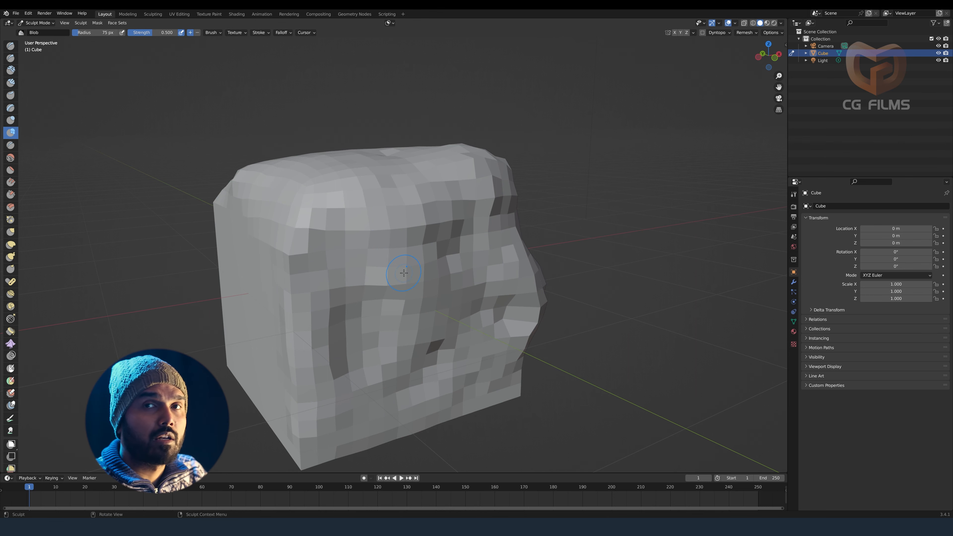
Step: Switch the sculpted cube from Sculpt Mode to Vertex Paint mode
key("Tab")
key("Tab")
key("alt+Tab")
left_click(35, 24)
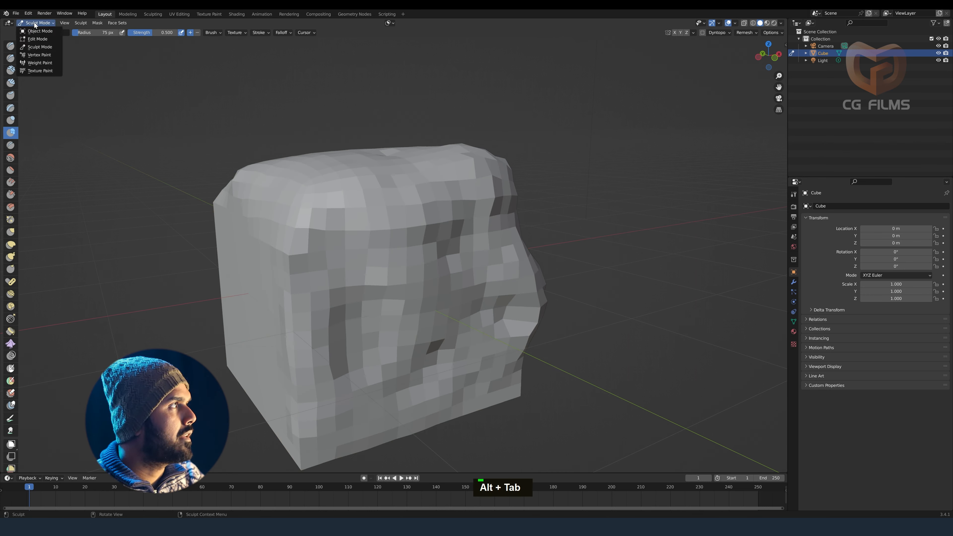
left_click(39, 55)
scroll(343, 230, "down", 3)
middle_click_drag(343, 230, 444, 258)
key("alt+Tab")
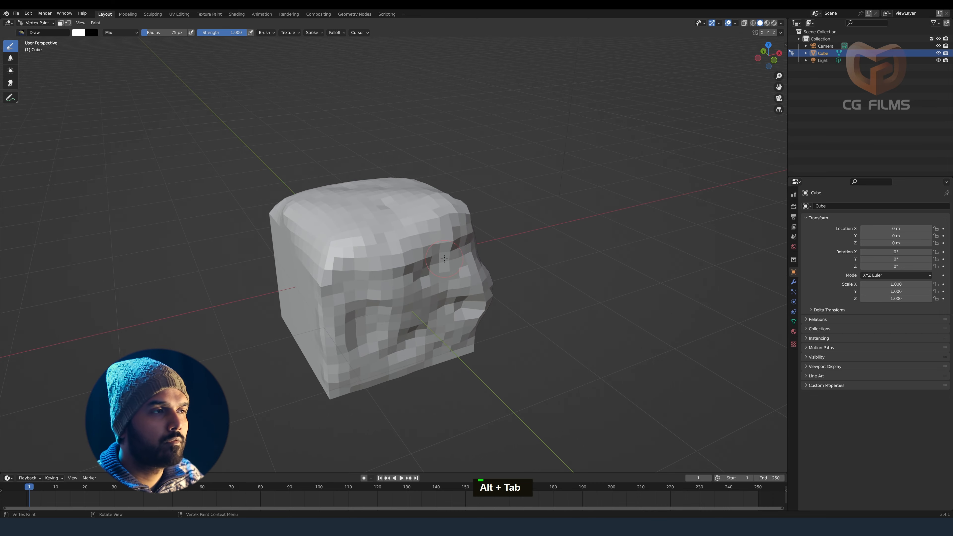
Step: Show the brush color settings and paint a green patch surrounded by a large blue area on one side face
key("n")
left_click(784, 61)
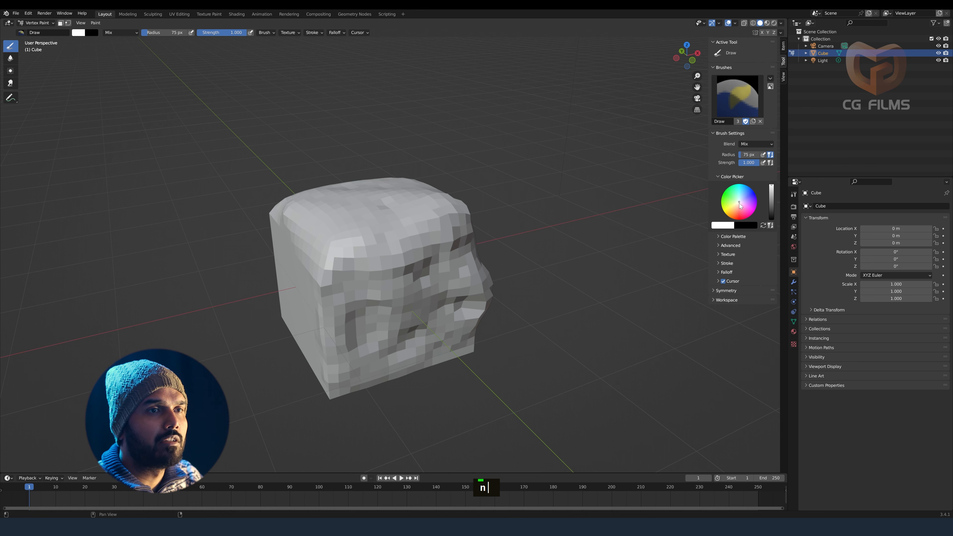
left_click_drag(739, 207, 727, 202)
mouse_move(363, 240)
left_mouse_down()
mouse_move(435, 218)
mouse_move(394, 243)
mouse_move(343, 231)
mouse_move(360, 273)
mouse_move(417, 280)
left_mouse_up()
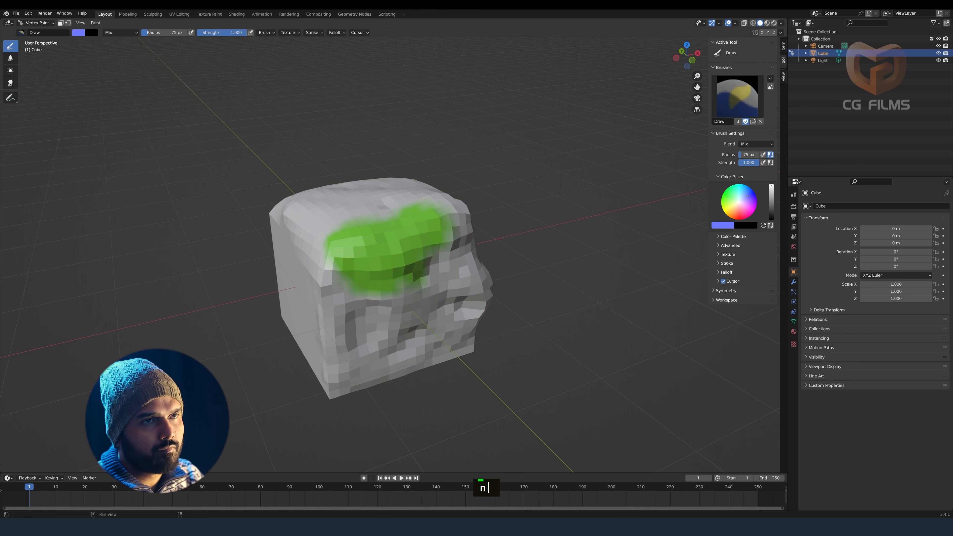
mouse_move(361, 292)
left_mouse_down()
mouse_move(398, 300)
mouse_move(420, 293)
mouse_move(372, 323)
mouse_move(384, 342)
mouse_move(327, 278)
mouse_move(349, 319)
mouse_move(323, 244)
mouse_move(355, 217)
mouse_move(432, 205)
mouse_move(448, 229)
mouse_move(424, 308)
mouse_move(460, 254)
mouse_move(413, 305)
mouse_move(441, 252)
mouse_move(435, 289)
mouse_move(447, 295)
mouse_move(338, 323)
mouse_move(312, 259)
mouse_move(316, 314)
mouse_move(308, 270)
mouse_move(338, 343)
mouse_move(360, 338)
mouse_move(354, 345)
mouse_move(420, 332)
mouse_move(482, 274)
mouse_move(451, 202)
mouse_move(349, 203)
mouse_move(413, 195)
mouse_move(397, 191)
mouse_move(450, 263)
mouse_move(406, 210)
mouse_move(454, 244)
mouse_move(456, 334)
left_mouse_up()
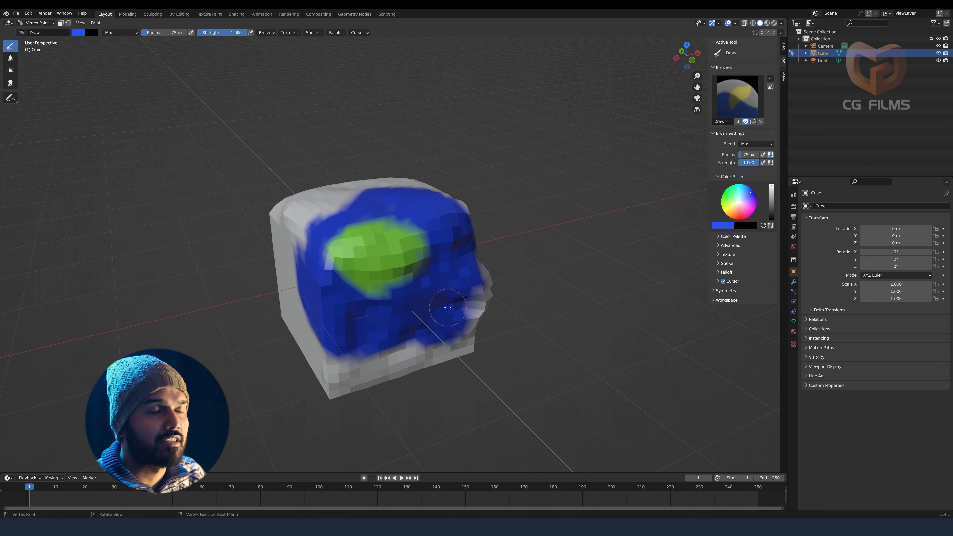
Step: Return to Object Mode and set the solid viewport shading color to Attribute to display the painted vertex colors
left_click(36, 23)
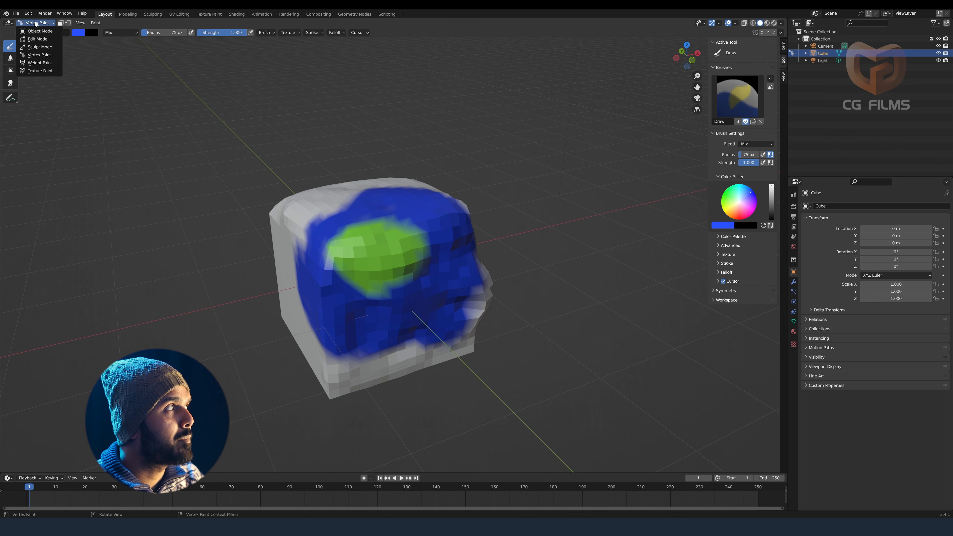
left_click(40, 31)
middle_click_drag(494, 282, 435, 272)
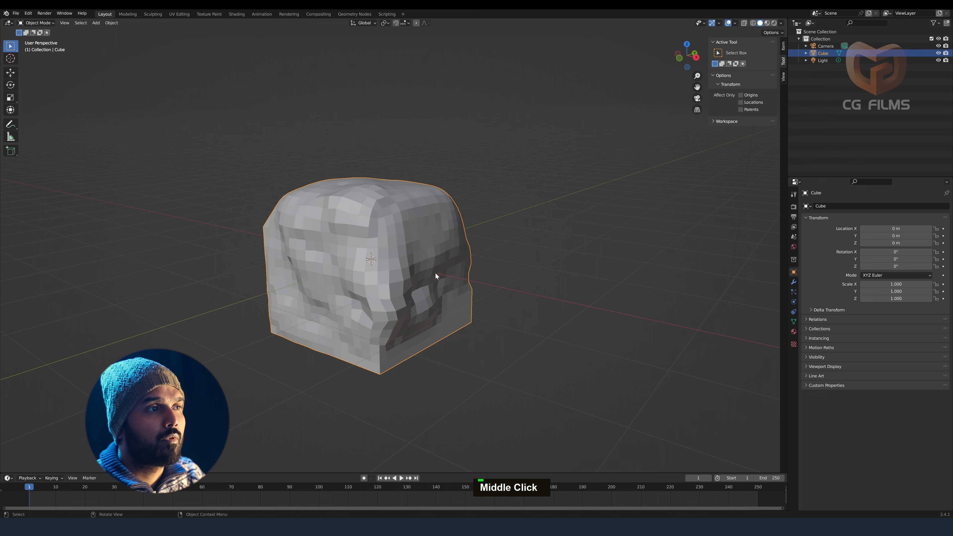
double_click(781, 23)
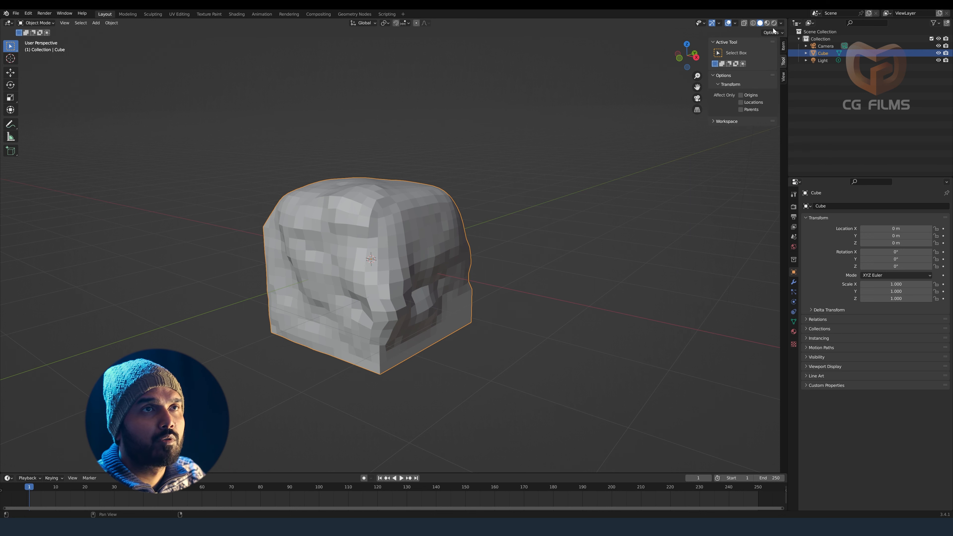
left_click(781, 24)
left_click(804, 114)
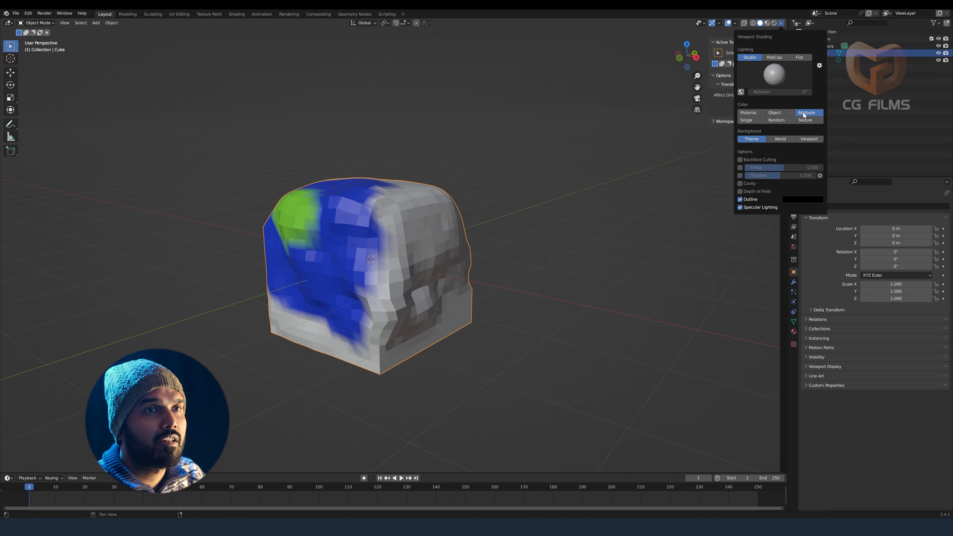
mouse_move(479, 224)
middle_mouse_down()
mouse_move(281, 240)
mouse_move(327, 234)
middle_mouse_up()
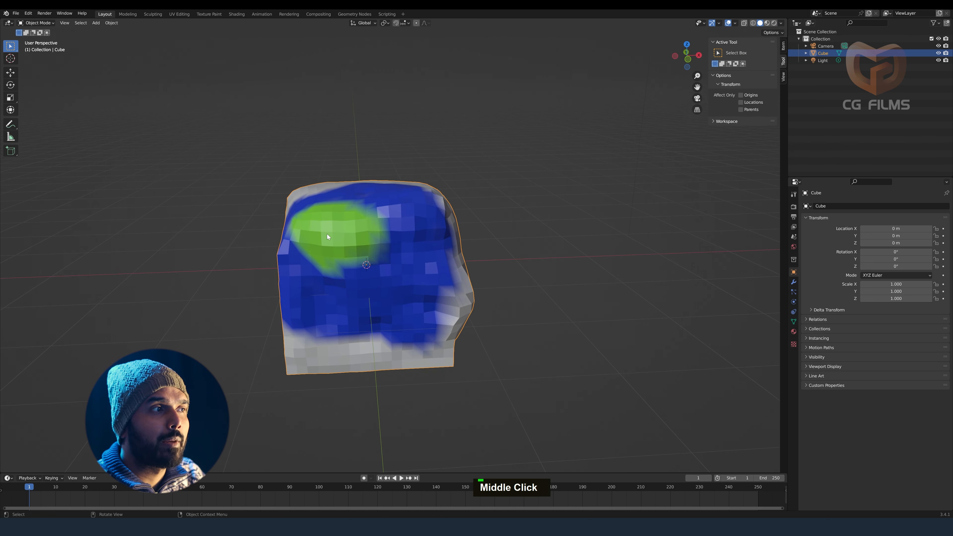
Step: Change the viewport shading color to Material for comparison and set it back to Attribute
left_click(781, 23)
left_click(760, 113)
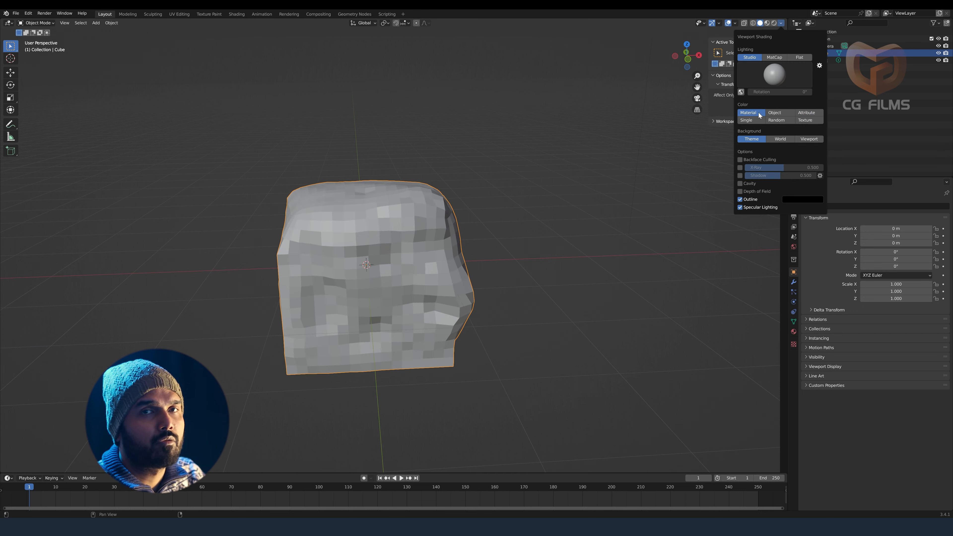
left_click(802, 120)
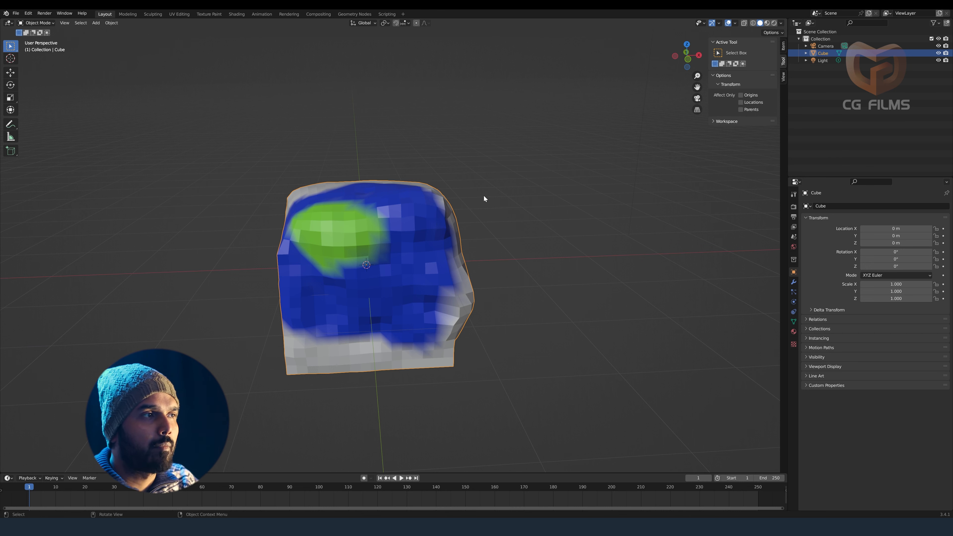
key("alt+Tab")
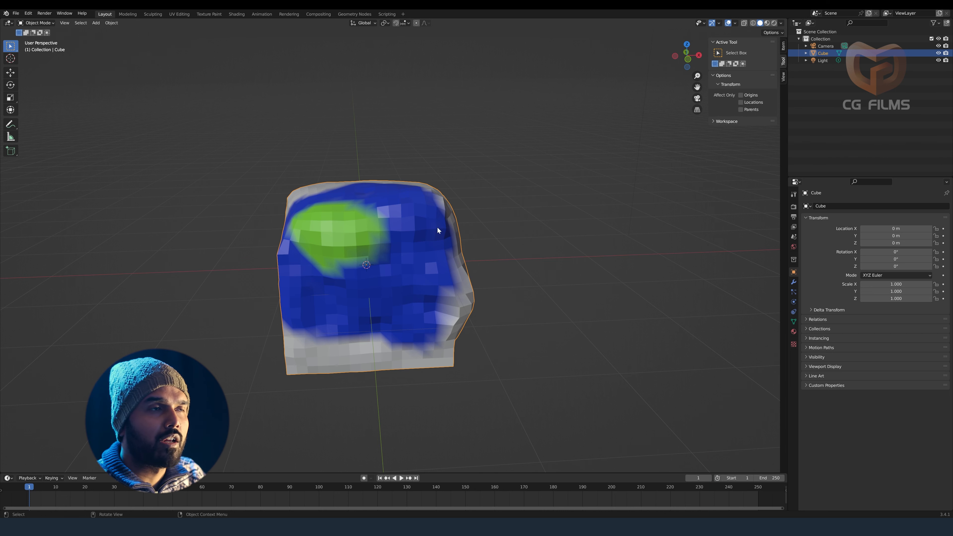
Step: Switch to the Blender file with the rigged leg model and show it in the right orthographic view
middle_click_drag(500, 250, 487, 258)
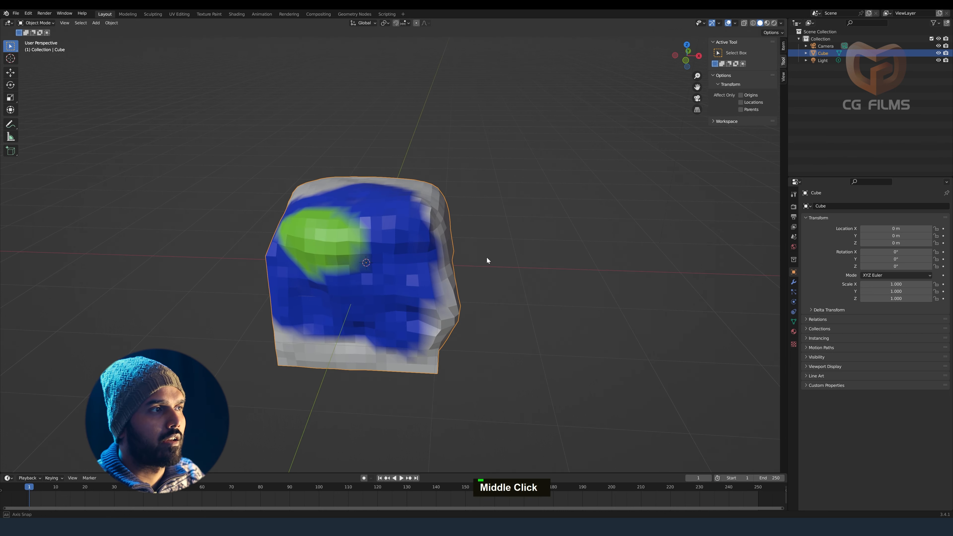
key("alt+Tab")
middle_click_drag(518, 341, 450, 150)
mouse_move(451, 269)
middle_mouse_down()
mouse_move(516, 265)
mouse_move(447, 269)
mouse_move(480, 262)
mouse_move(475, 276)
mouse_move(457, 273)
middle_mouse_up()
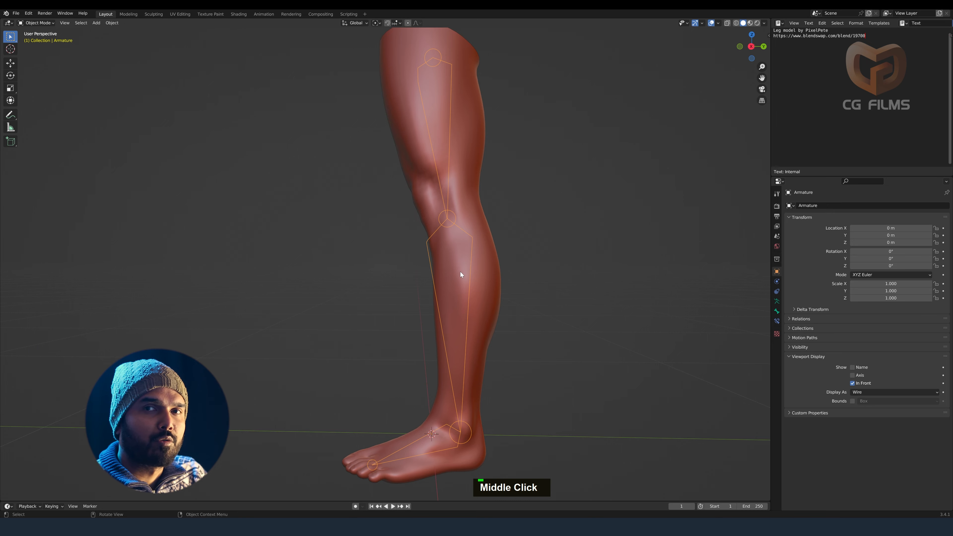
middle_click_drag(461, 274, 453, 263)
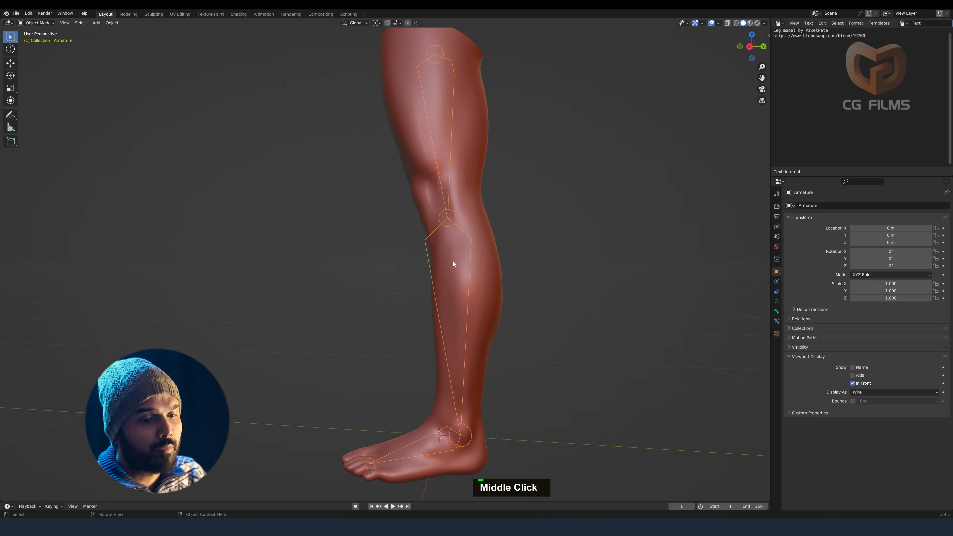
key("1")
key("3")
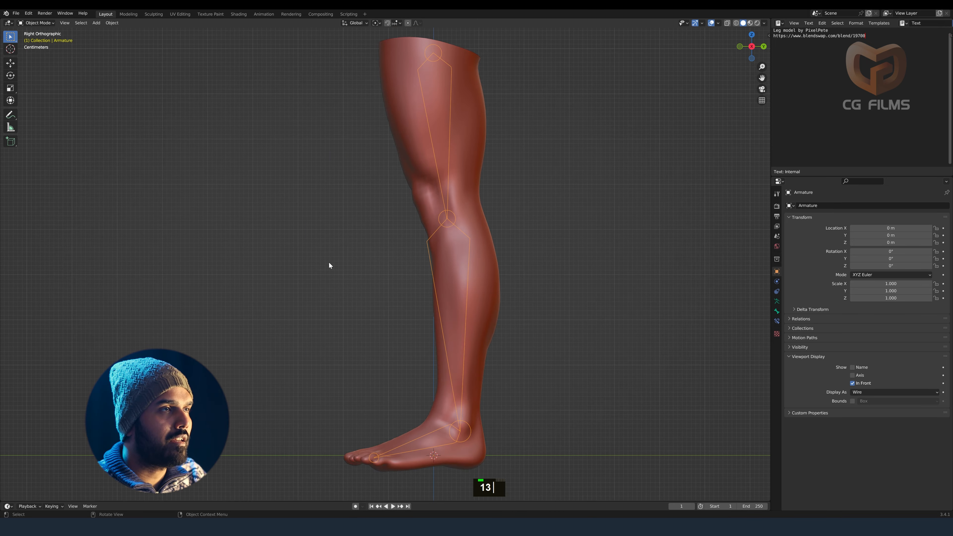
Step: Switch the leg's armature from Object Mode to Pose Mode
key("alt+Tab")
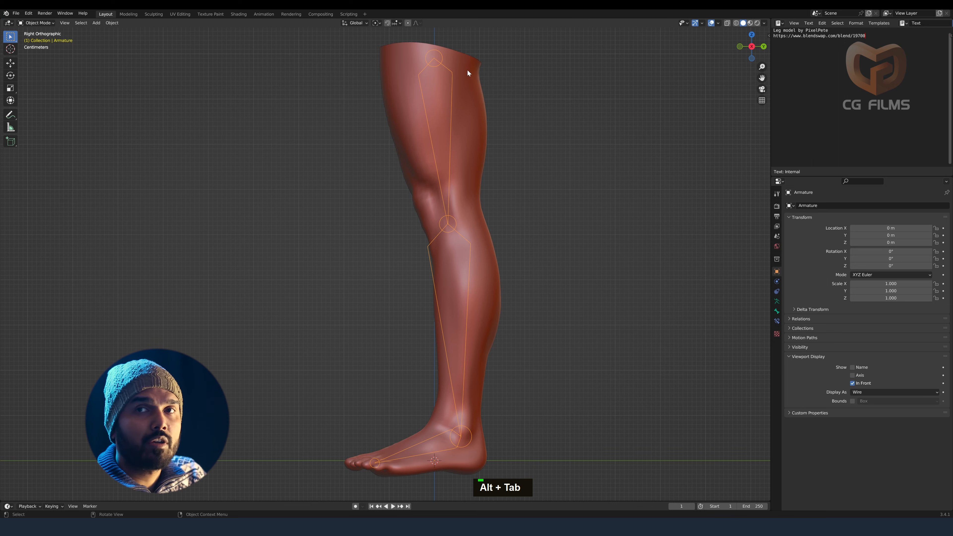
left_click(52, 24)
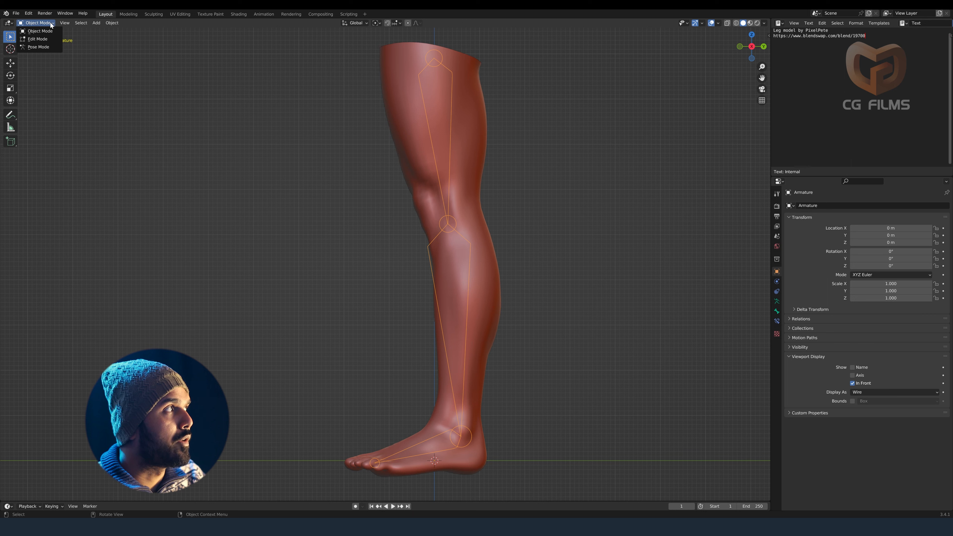
left_click(42, 51)
Step: Try rotating the thigh bone and the calf bone individually, discarding each rotation
left_click(452, 226)
key("r")
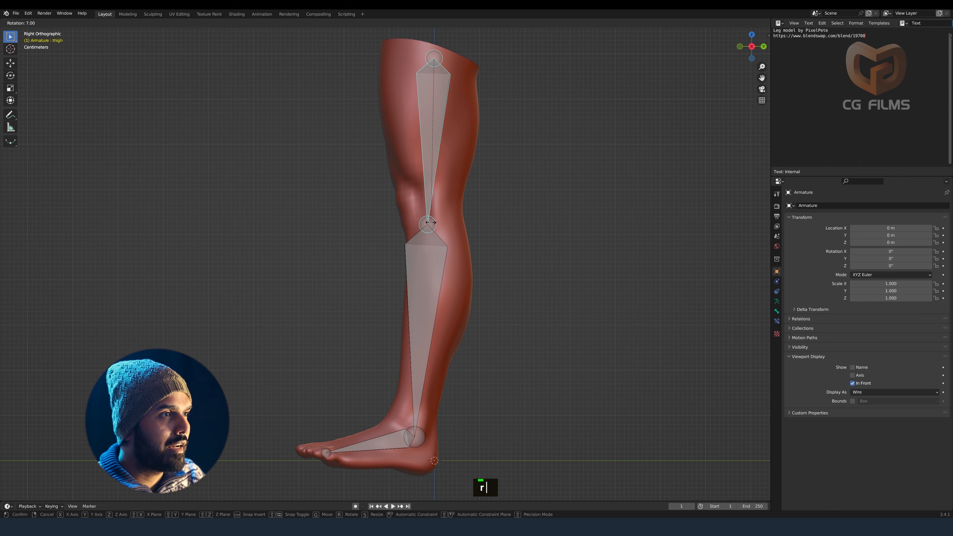
left_click(491, 216)
key("ctrl+z")
left_click(463, 313)
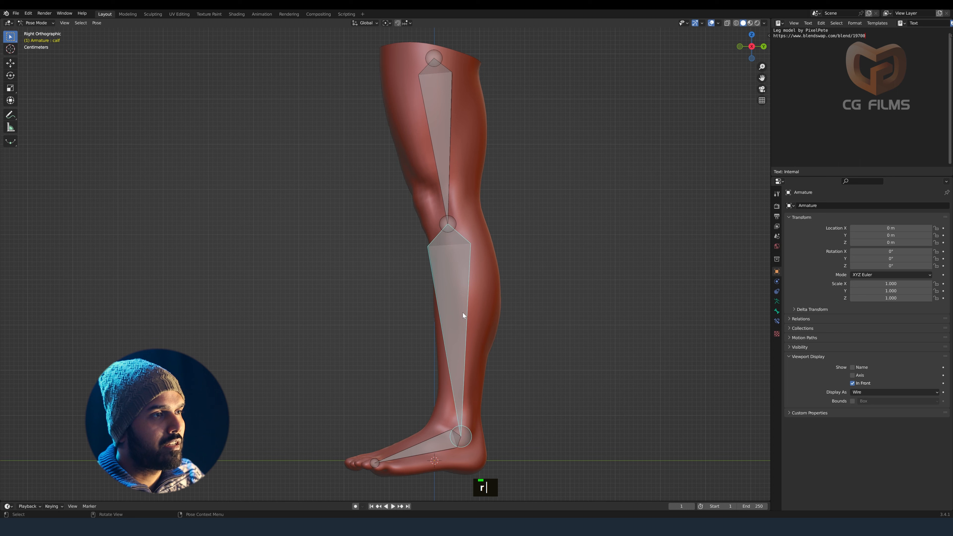
key("r")
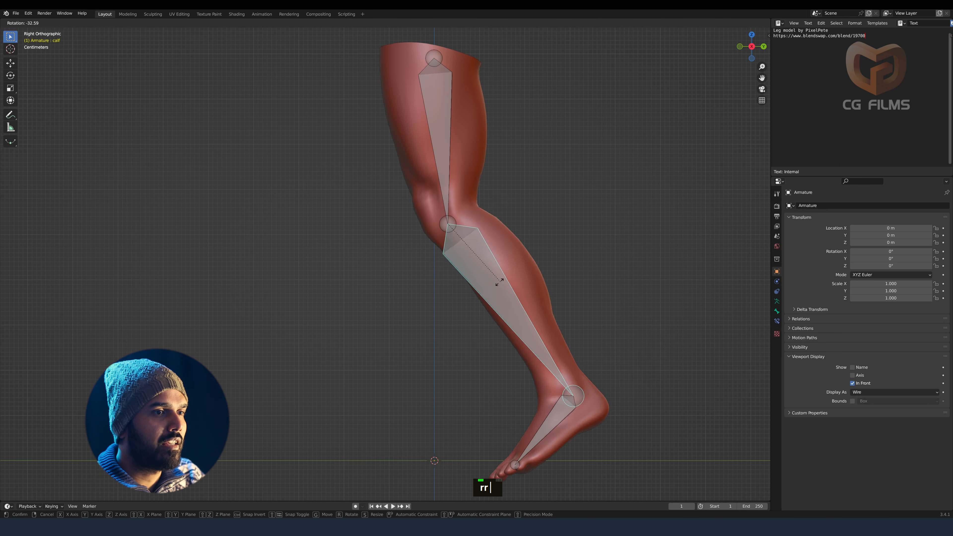
right_click(463, 279)
Step: Repeat the trial rotation on the thigh bone and on the calf bone, cancelling each one
left_click(448, 224)
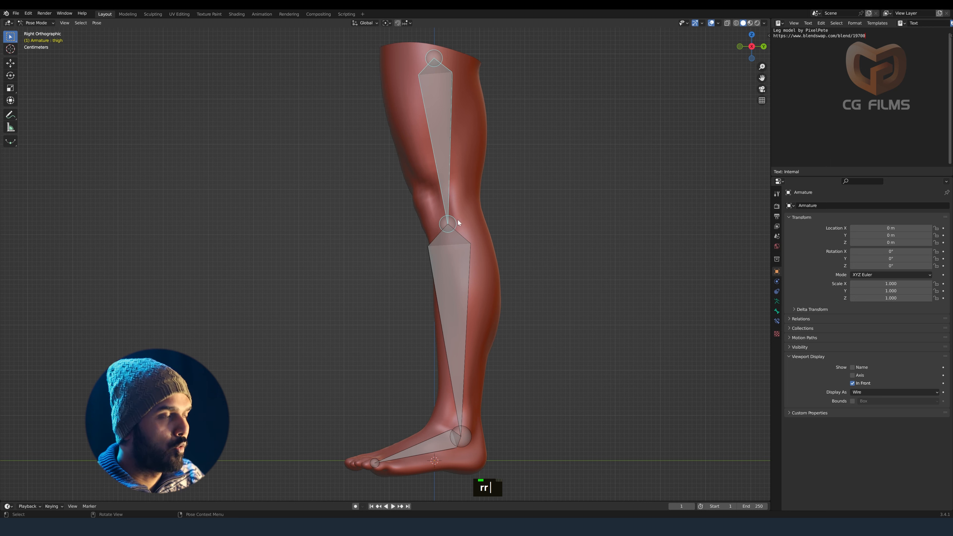
key("r")
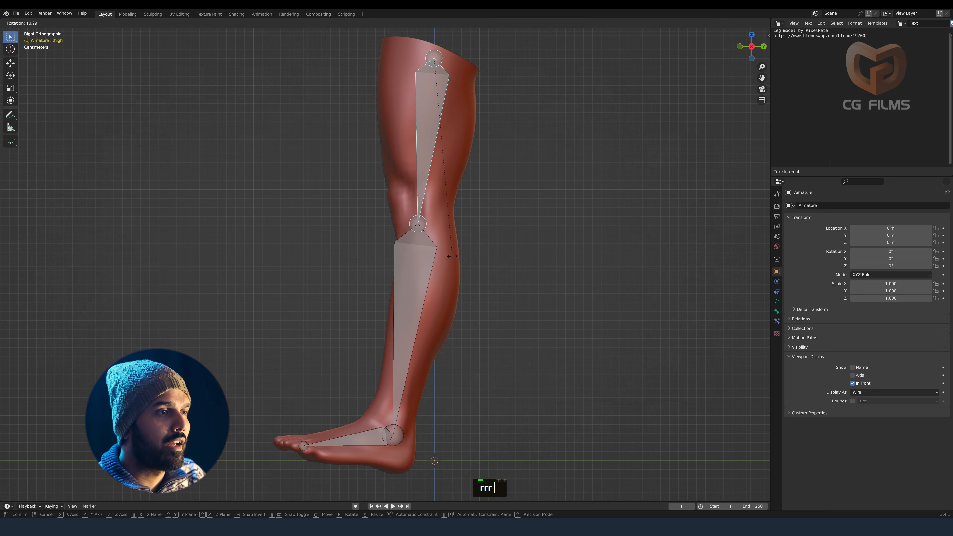
right_click(453, 256)
left_click(461, 284)
key("r")
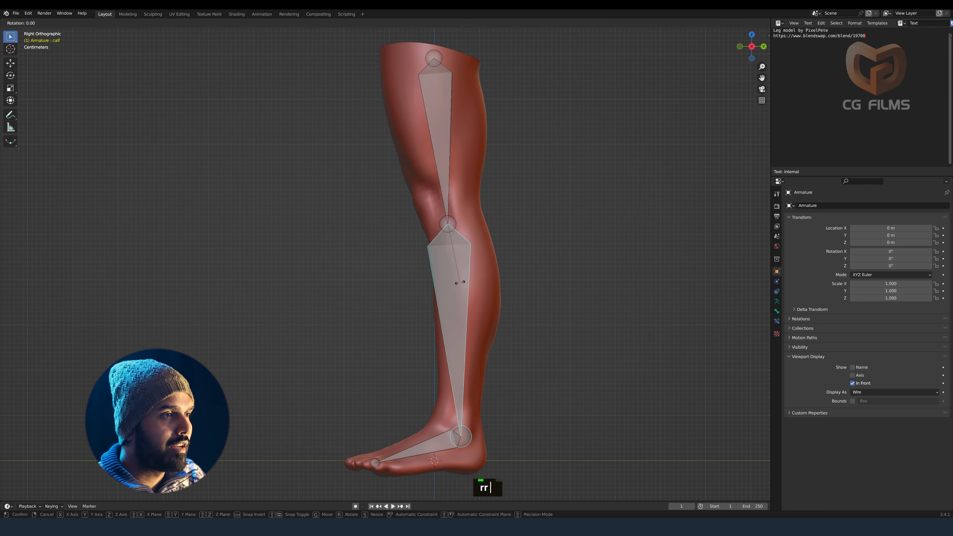
right_click(488, 258)
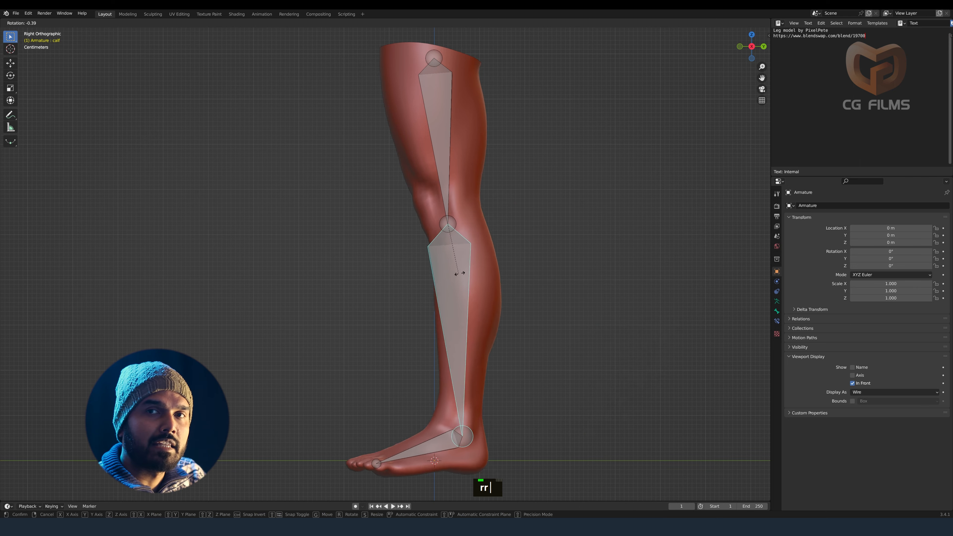
key("r")
right_click(471, 273)
Step: Try rotating the foot bone upward at the ankle and undo the rotation
left_click(375, 465)
key("r")
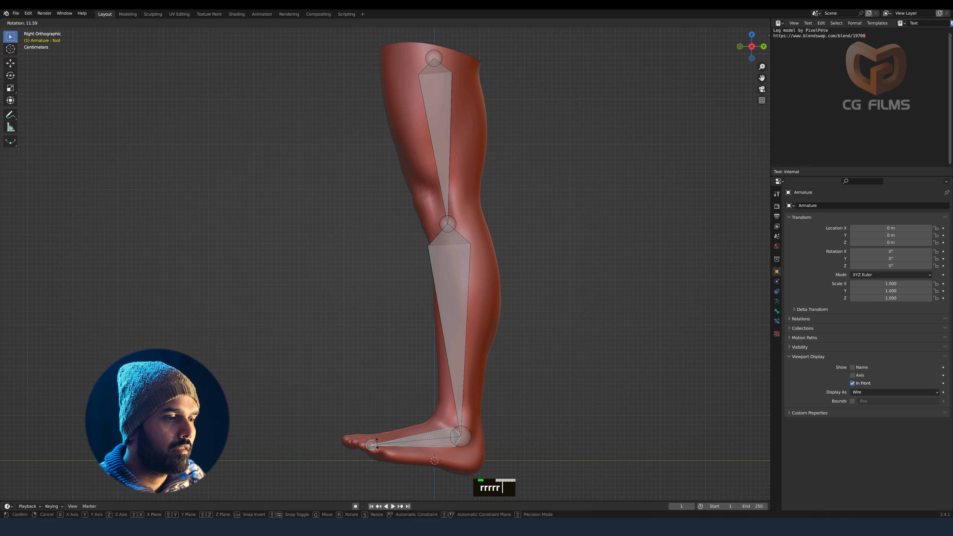
left_click(373, 456)
key("ctrl+z")
Step: Rotate the calf bone backward about 44° to bend the knee and clear its rotation
left_click(451, 227)
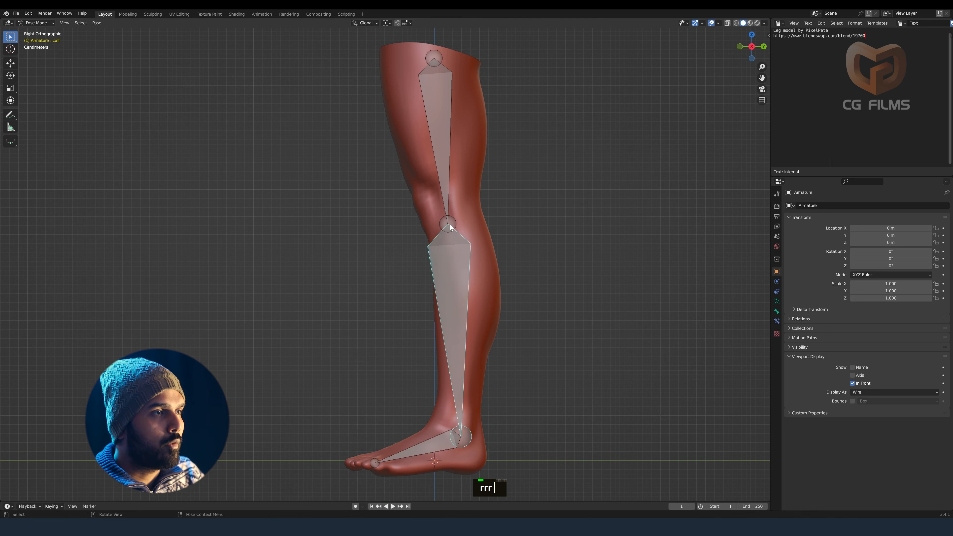
key("e")
key("r")
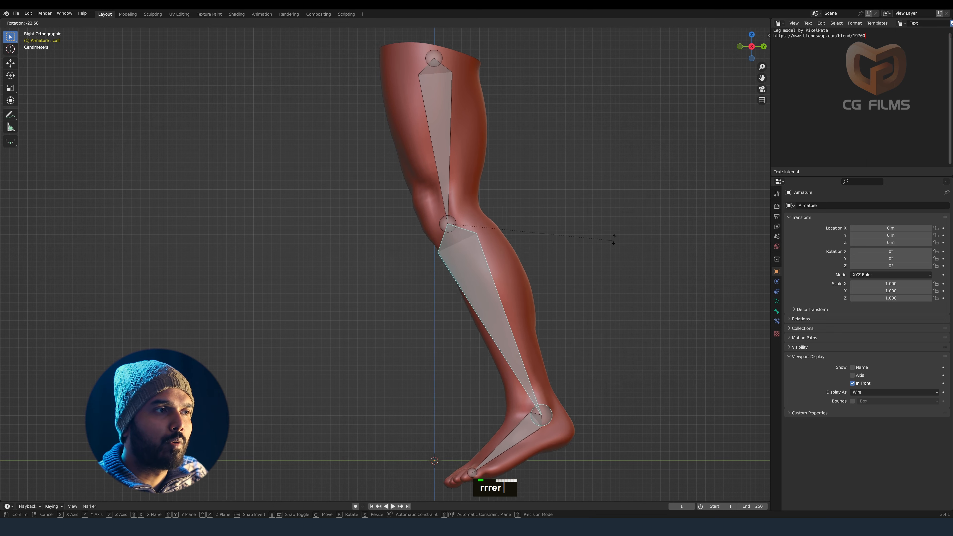
left_click(592, 186)
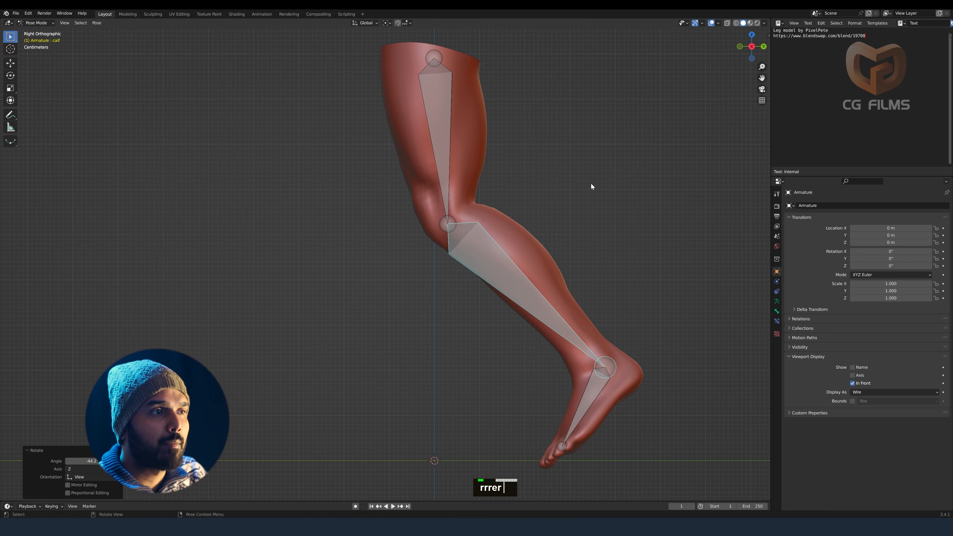
key("alt+r")
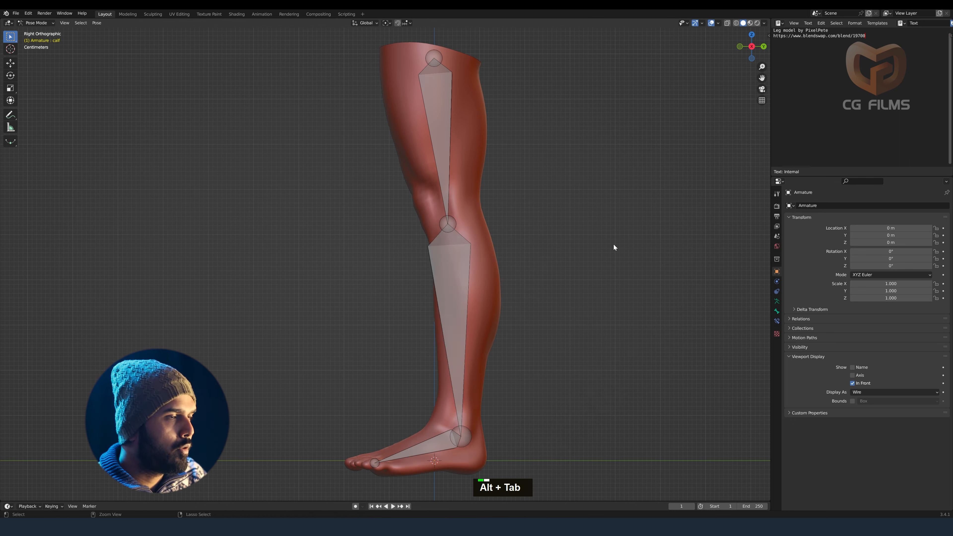
Step: Toggle the armature between Pose Mode, Object Mode and Edit Mode, ending in Pose Mode
key("ctrl+Tab")
left_click(614, 247)
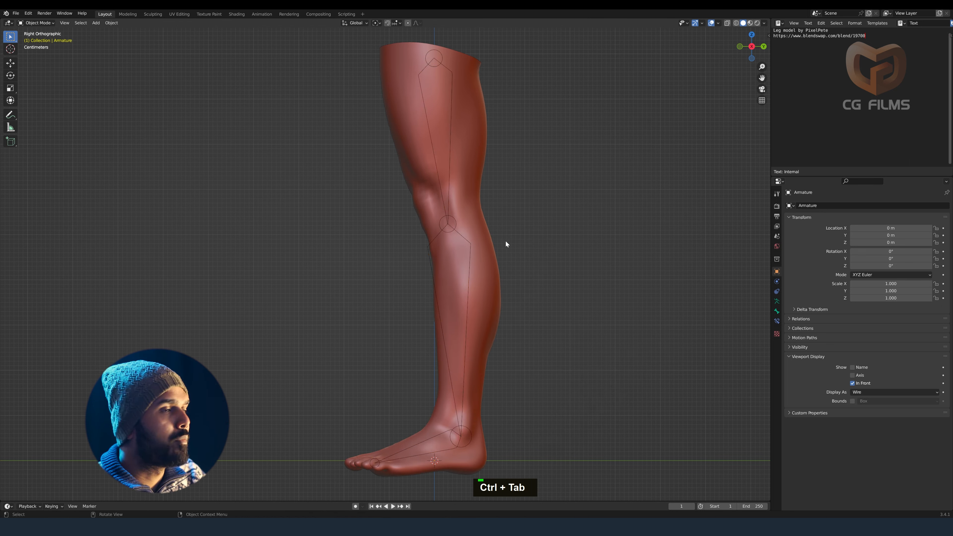
key("ctrl+Tab")
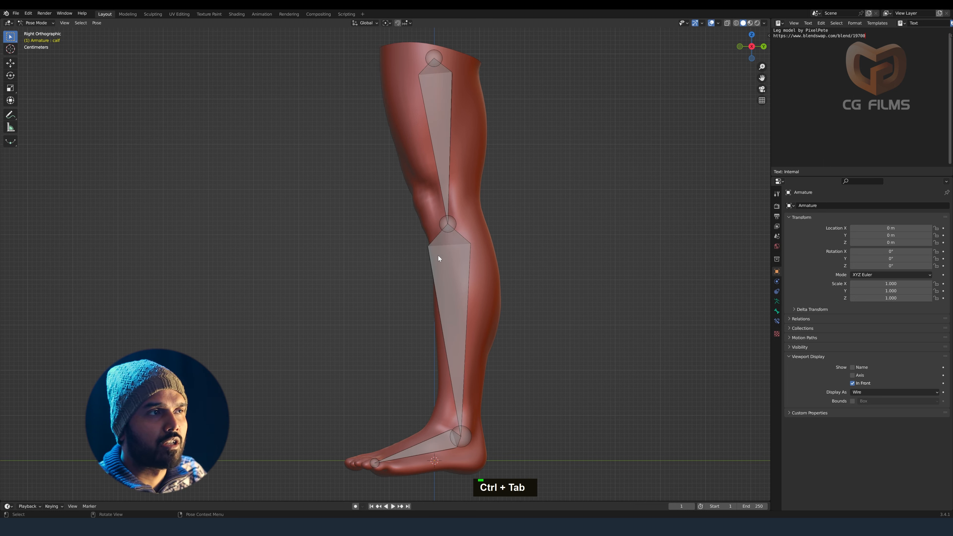
key("Tab")
key("Tab")
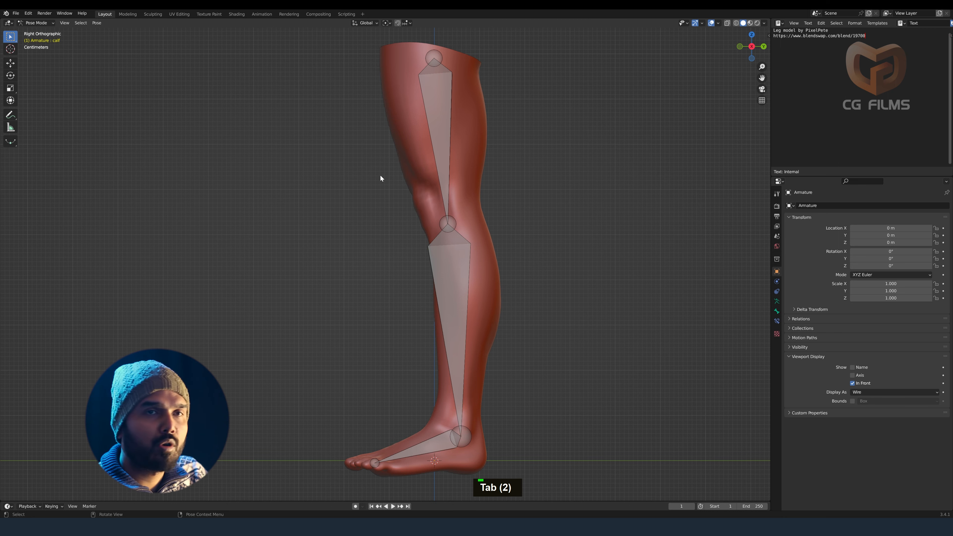
key("ctrl")
key("ctrl+Tab")
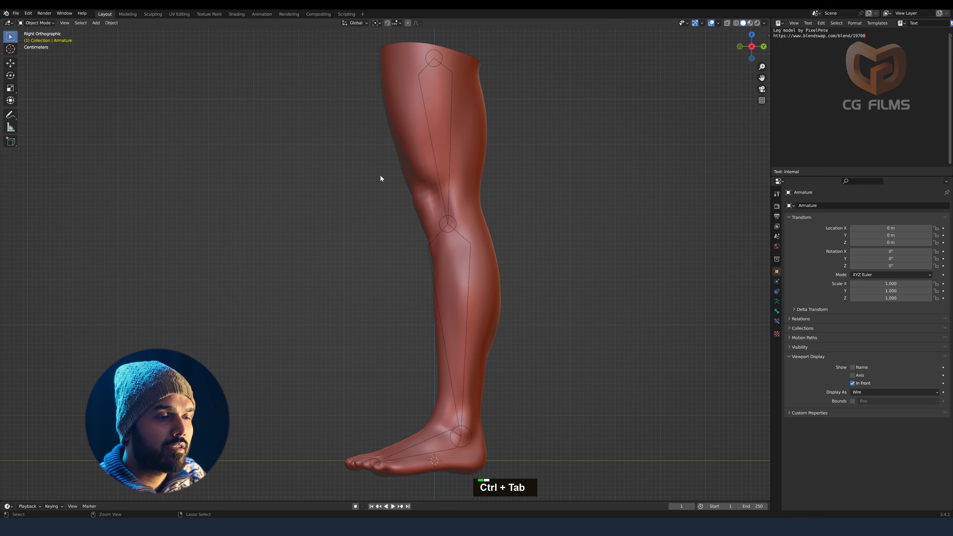
key("ctrl+Tab")
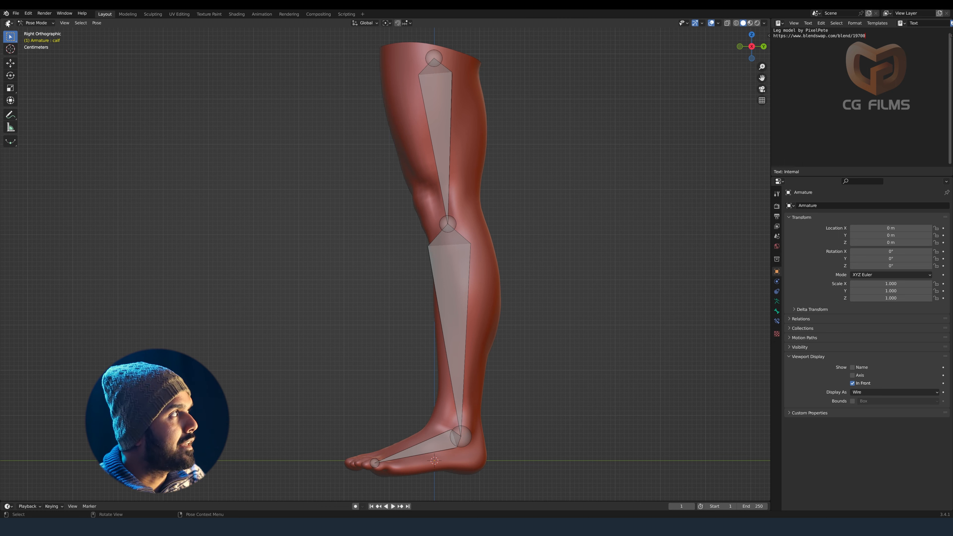
Step: Return the armature to Object Mode, select the leg mesh and switch it to Weight Paint mode
left_click(36, 23)
left_click(37, 30)
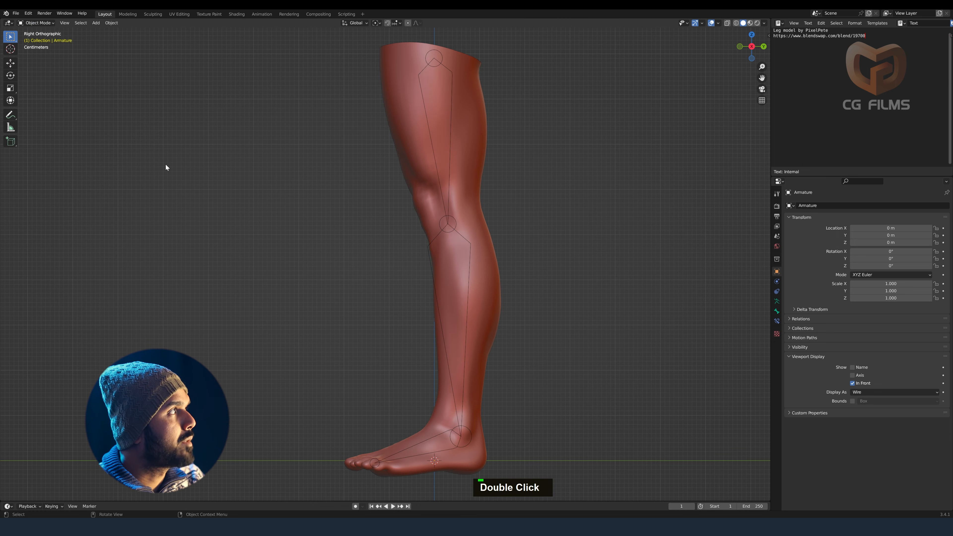
left_click(475, 167)
key("ctrl+Tab")
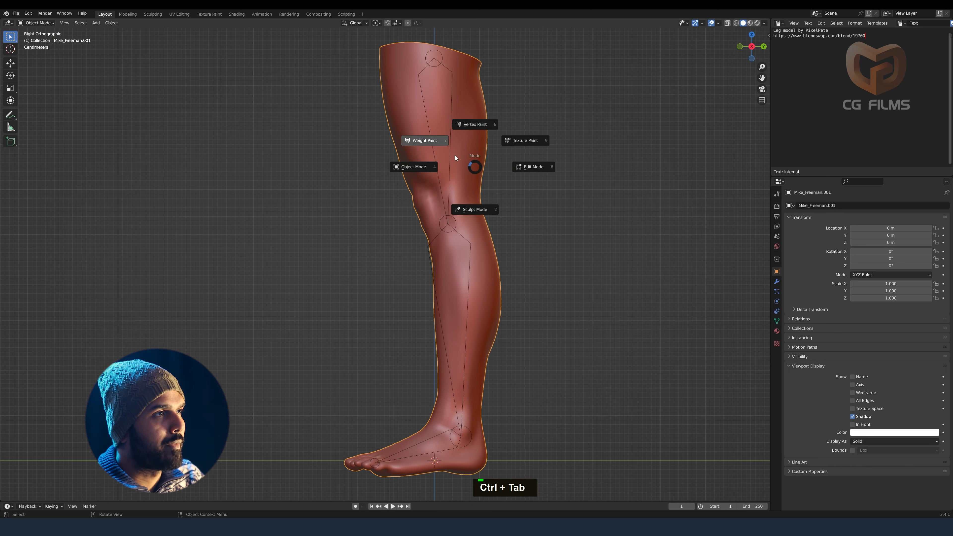
left_click(439, 146)
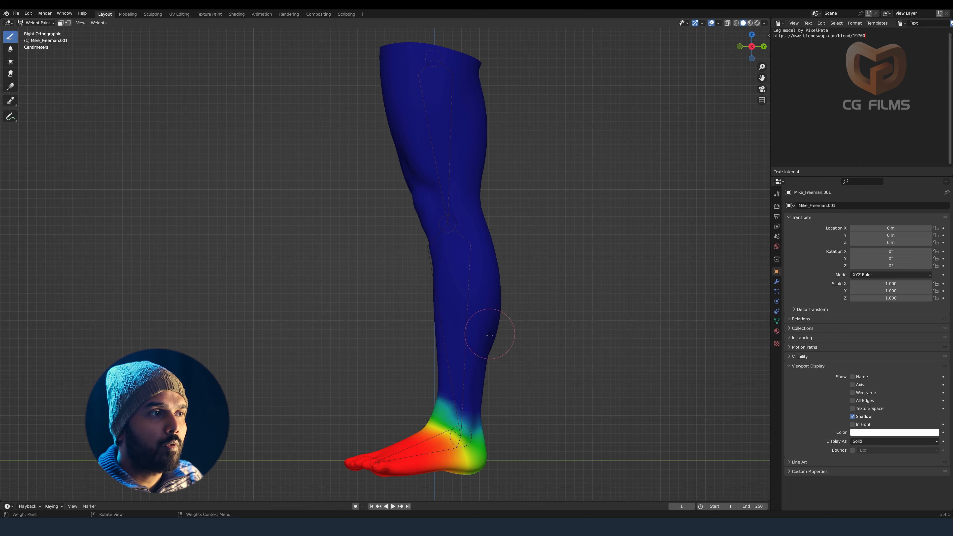
Step: Show the leg mesh's vertex groups and view the weights of the thigh, calf and foot groups in turn
key("alt+Tab")
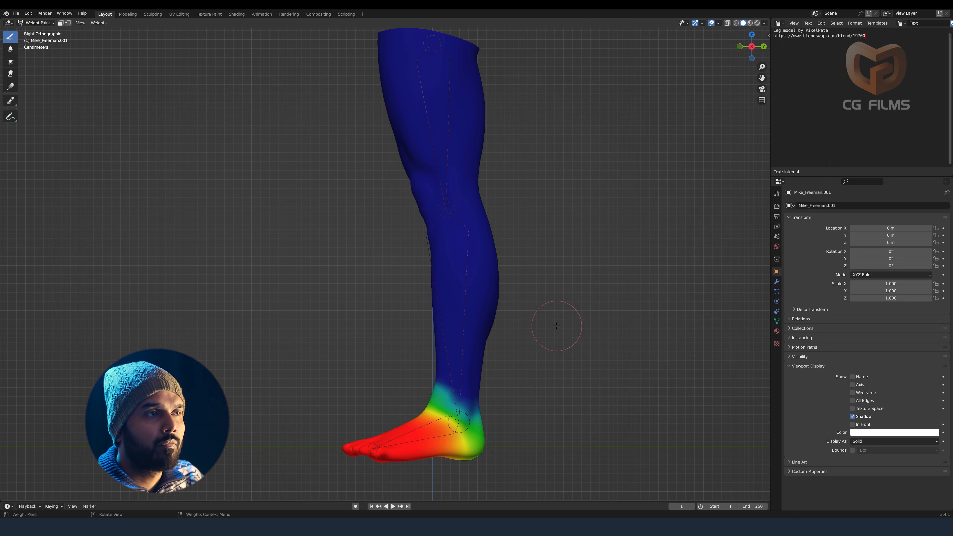
left_click(776, 321)
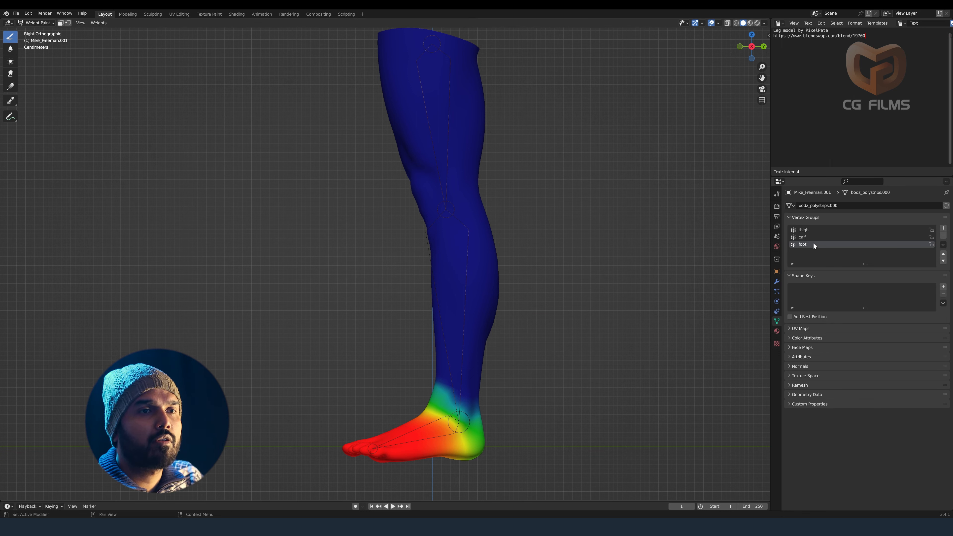
left_click(808, 231)
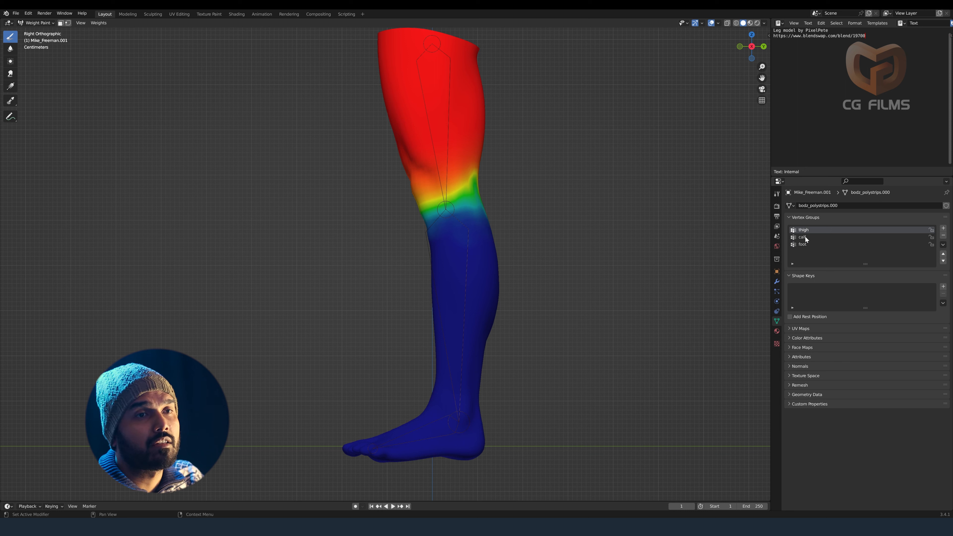
left_click(803, 237)
left_click(804, 244)
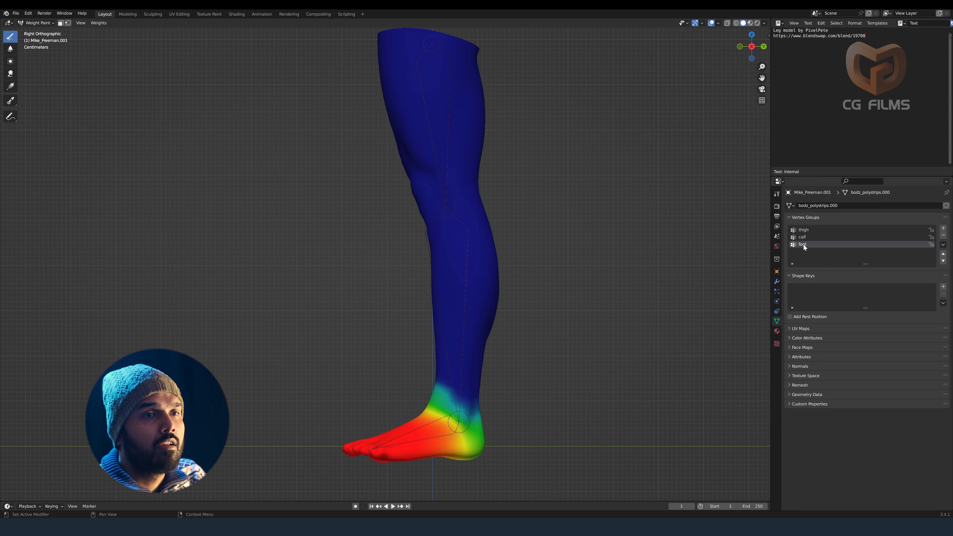
Step: Compare how the weights spread across the leg for each bone's vertex group once more, ending on the foot group
left_click(803, 230)
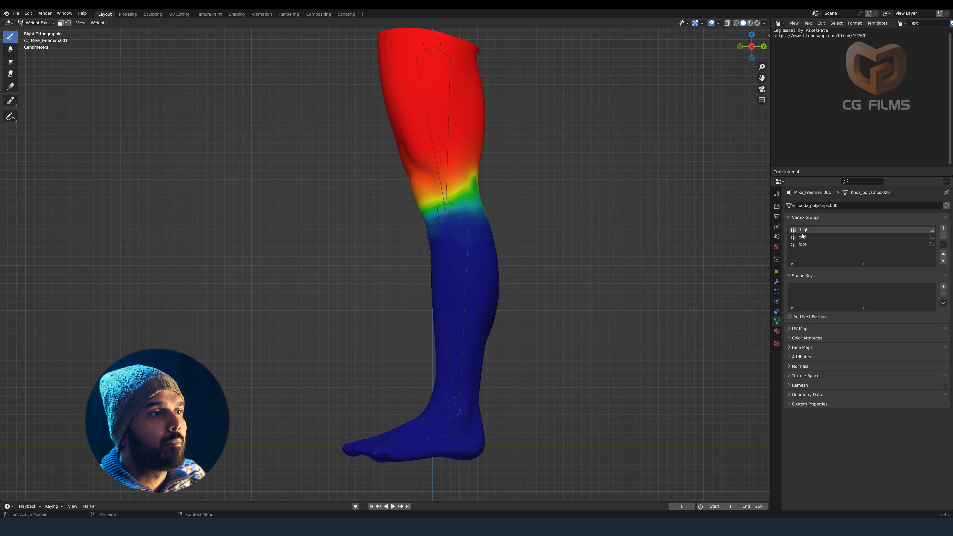
left_click(803, 237)
left_click(806, 230)
key("alt+Tab")
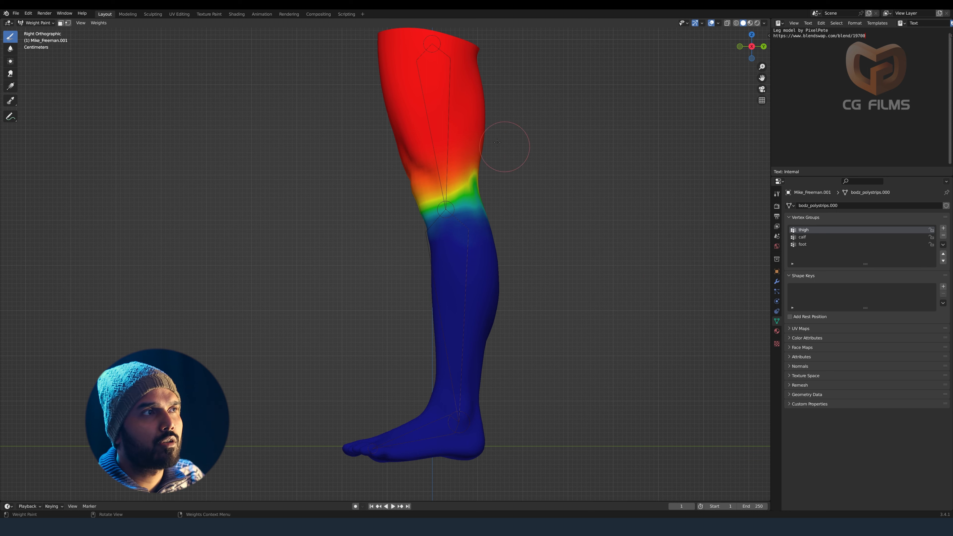
left_click(804, 237)
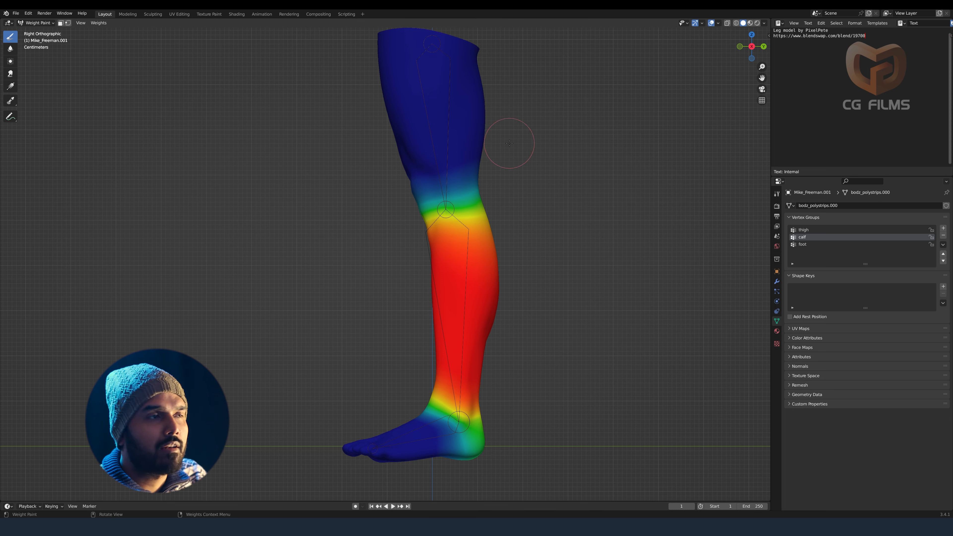
left_click(808, 244)
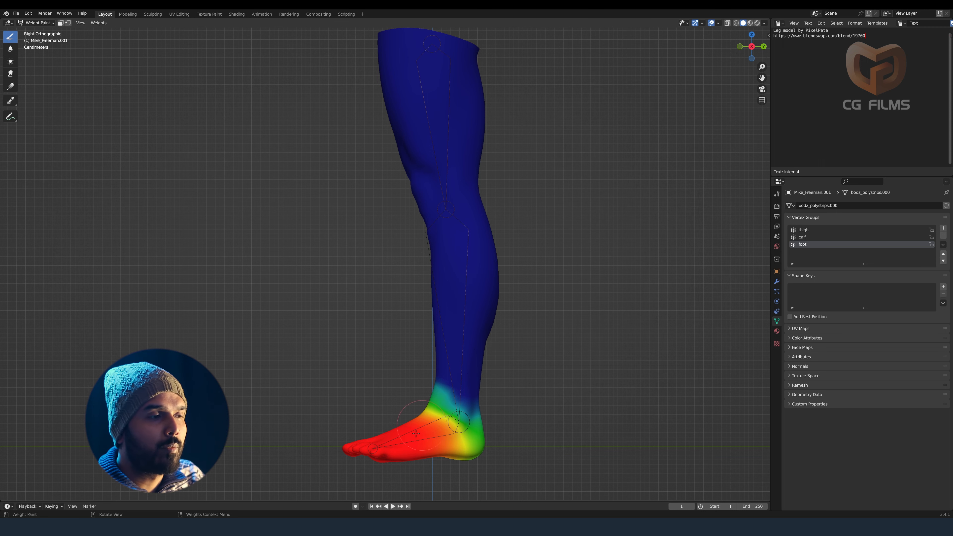
key("alt+Tab")
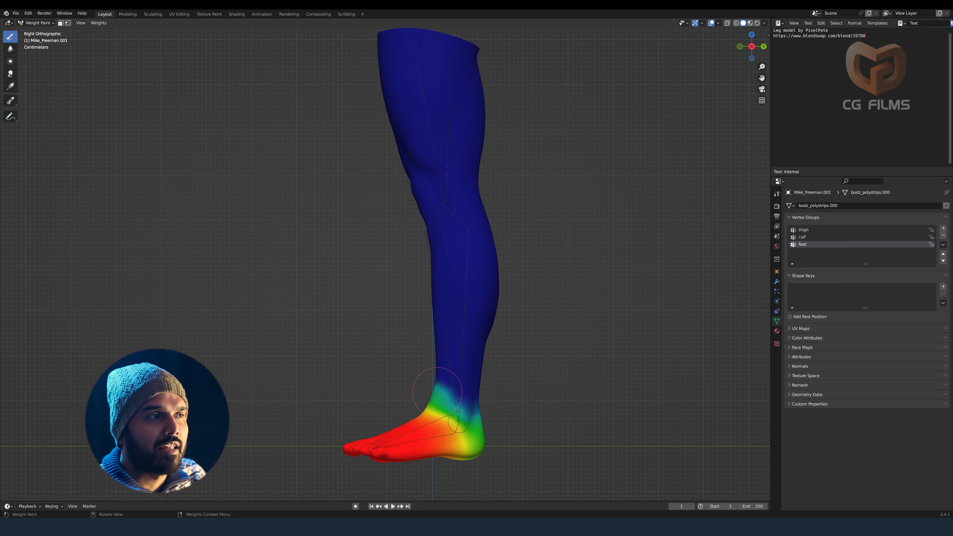
Step: Show the weight paint brush settings alongside a close view of the foot
middle_click_drag(448, 374, 462, 286)
scroll(462, 331, "up", 3)
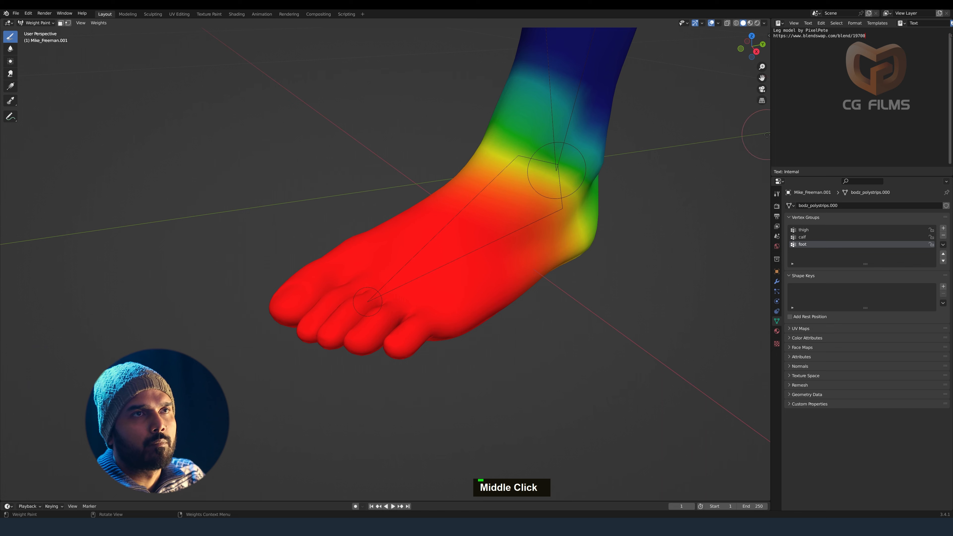
key("n")
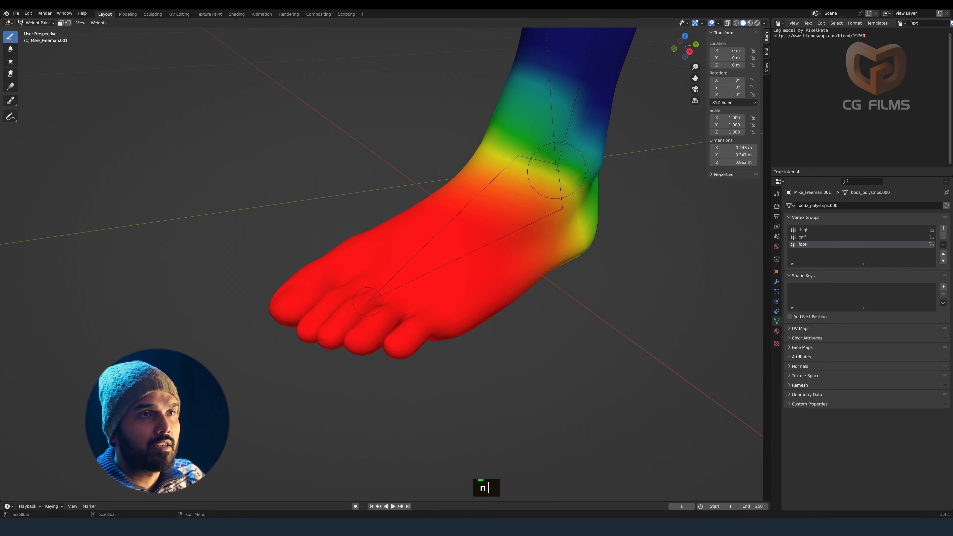
left_click(767, 57)
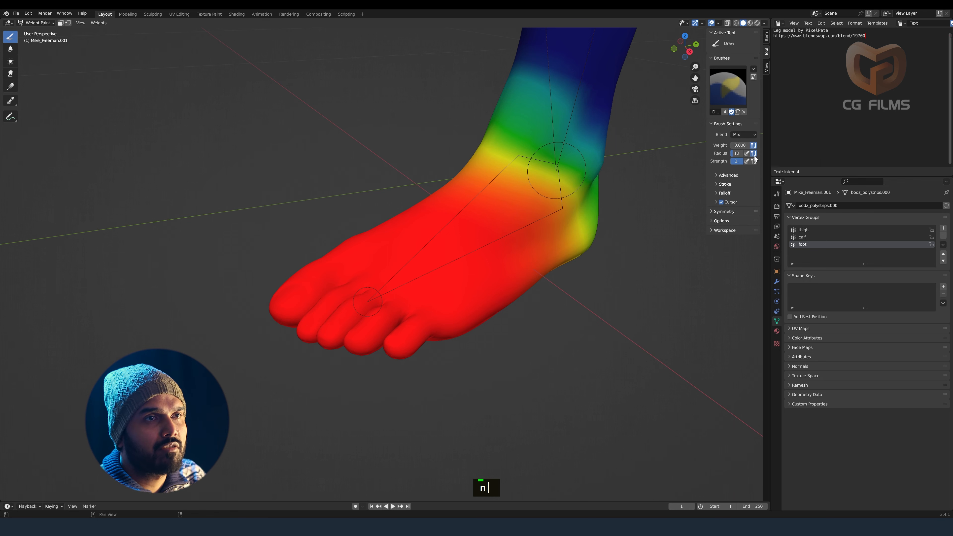
Step: Paint weight 0 over the two smallest toes in the foot vertex group, covering both their tops and undersides
mouse_move(398, 346)
left_mouse_down()
mouse_move(415, 338)
mouse_move(399, 336)
mouse_move(398, 354)
mouse_move(375, 338)
mouse_move(357, 341)
mouse_move(375, 323)
mouse_move(369, 351)
mouse_move(403, 315)
mouse_move(424, 327)
mouse_move(427, 341)
left_mouse_up()
key("ctrl+z")
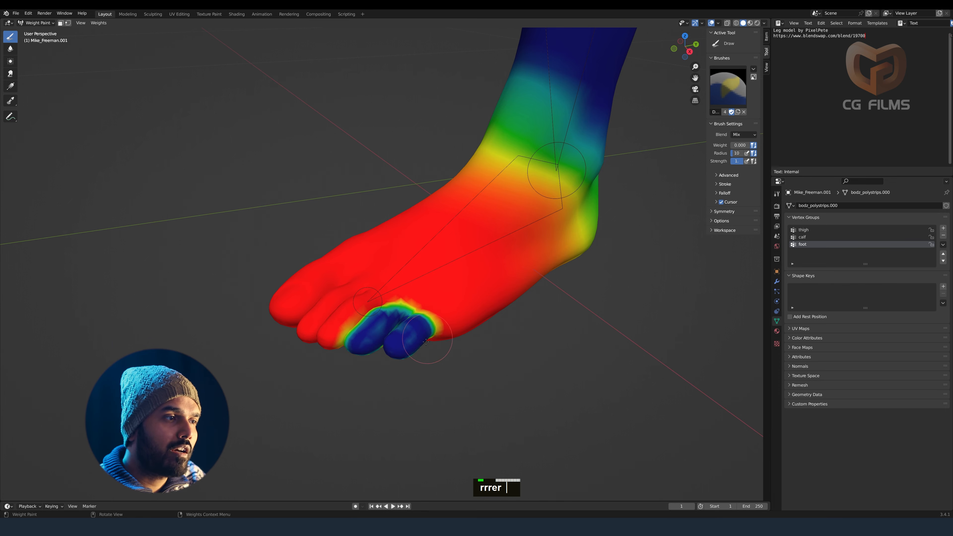
middle_click_drag(389, 350, 447, 242)
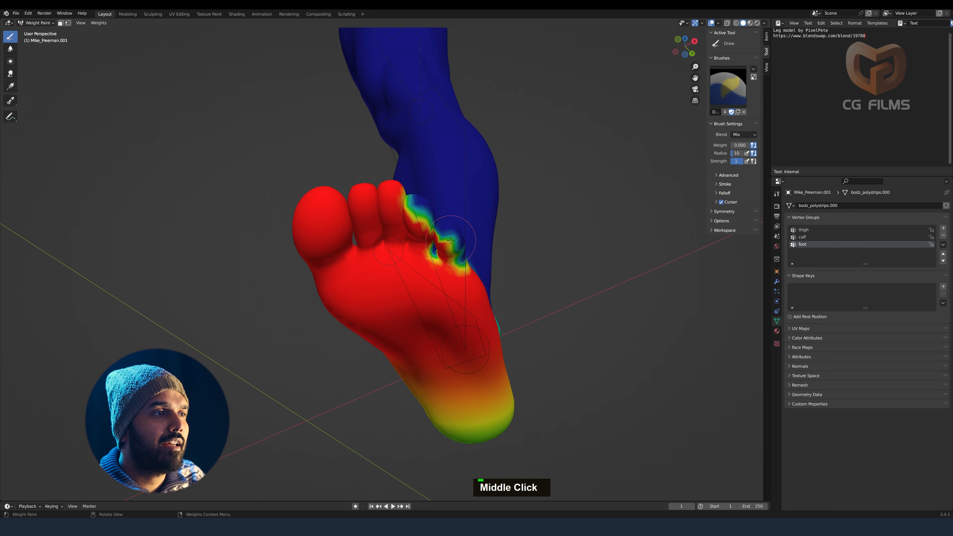
mouse_move(446, 241)
left_mouse_down()
mouse_move(443, 259)
mouse_move(413, 218)
mouse_move(437, 252)
left_mouse_up()
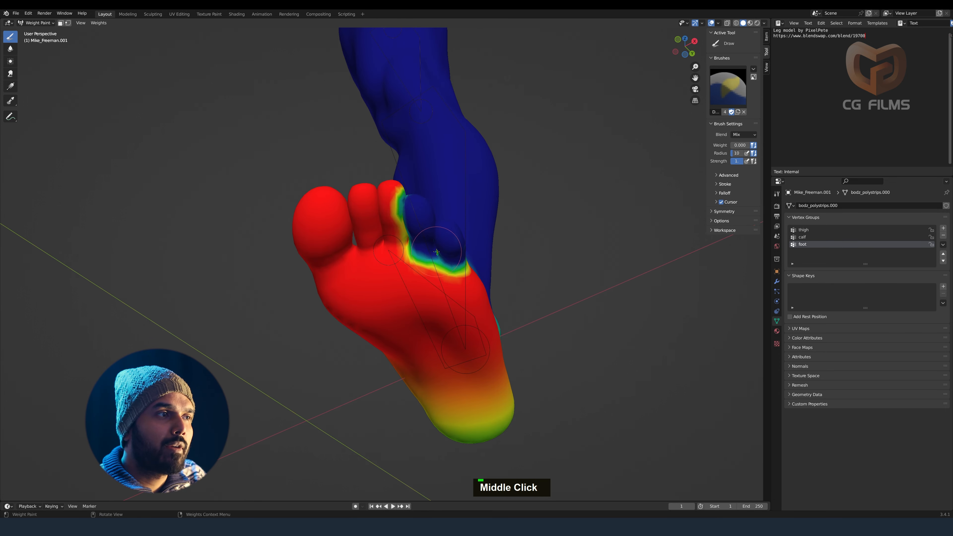
middle_click_drag(441, 236, 407, 337)
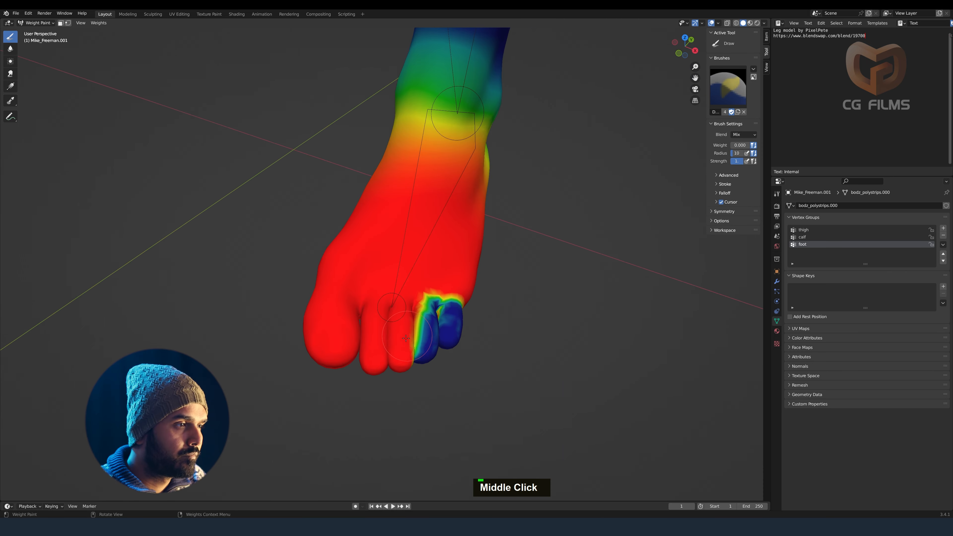
mouse_move(420, 338)
left_mouse_down()
mouse_move(410, 302)
mouse_move(439, 330)
mouse_move(450, 308)
mouse_move(432, 325)
left_mouse_up()
middle_click_drag(423, 348, 440, 244)
left_click_drag(440, 244, 437, 230)
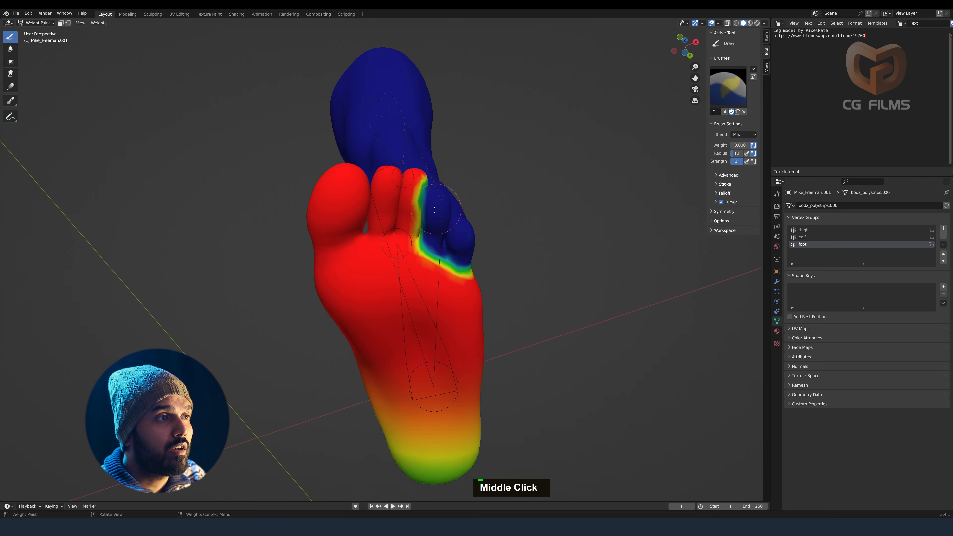
middle_click_drag(436, 209, 379, 348)
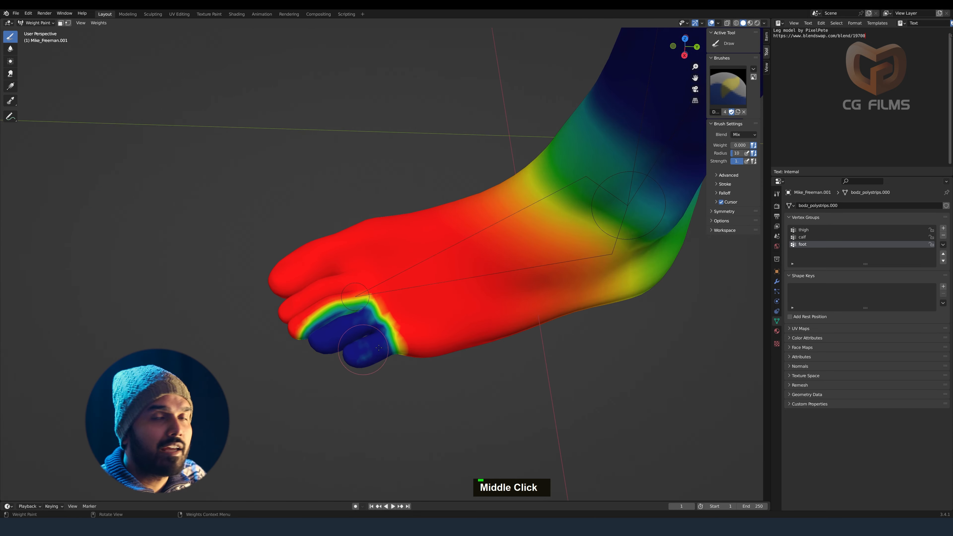
Step: Return the leg mesh to Object Mode, then select the armature and put it in Pose Mode
mouse_move(496, 322)
middle_mouse_down("shift")
mouse_move(513, 292)
mouse_move(511, 267)
mouse_move(489, 327)
middle_mouse_up("shift")
scroll(512, 292, "down", 3)
left_click(34, 22)
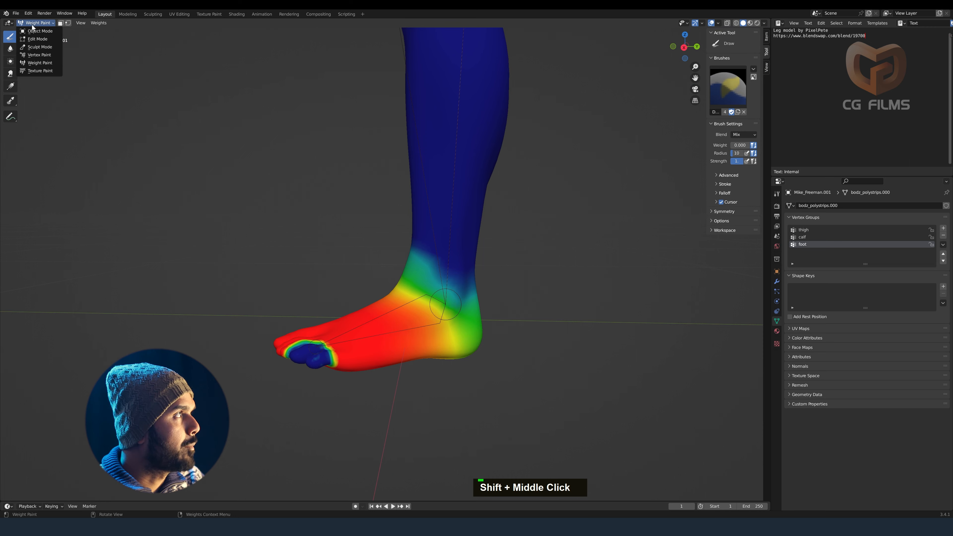
left_click(39, 31)
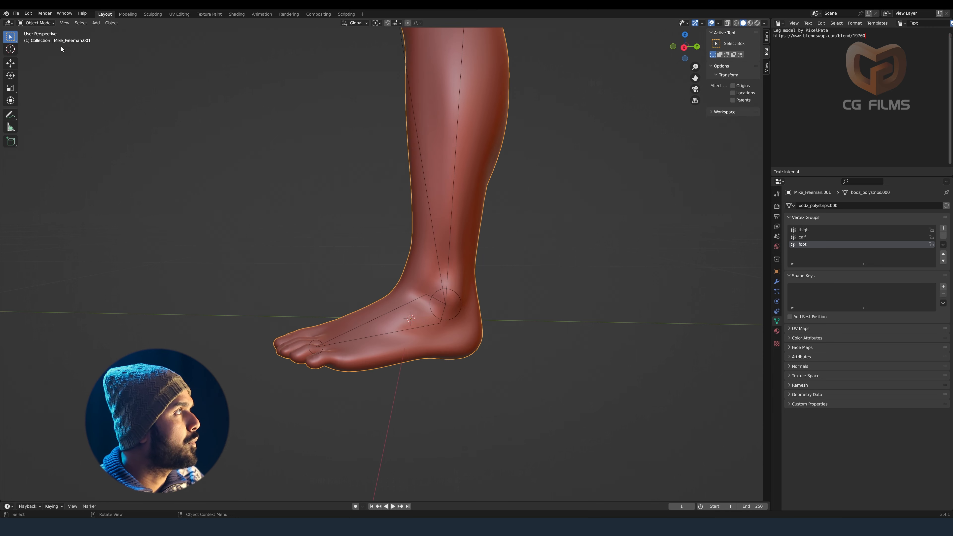
key("ctrl+Tab")
double_click(452, 218)
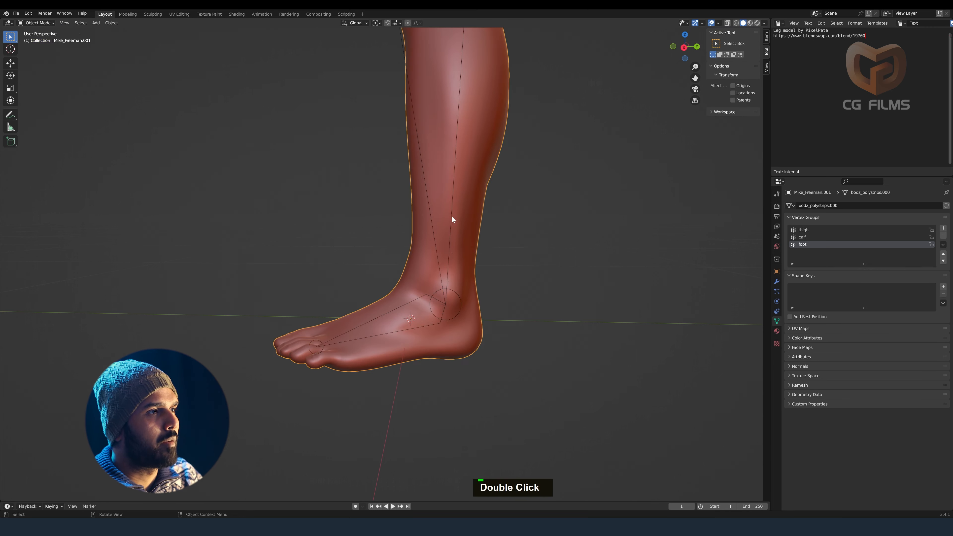
key("ctrl+Tab")
Step: Try rotating the foot bone to check how the two toes with removed weights deform
key("r")
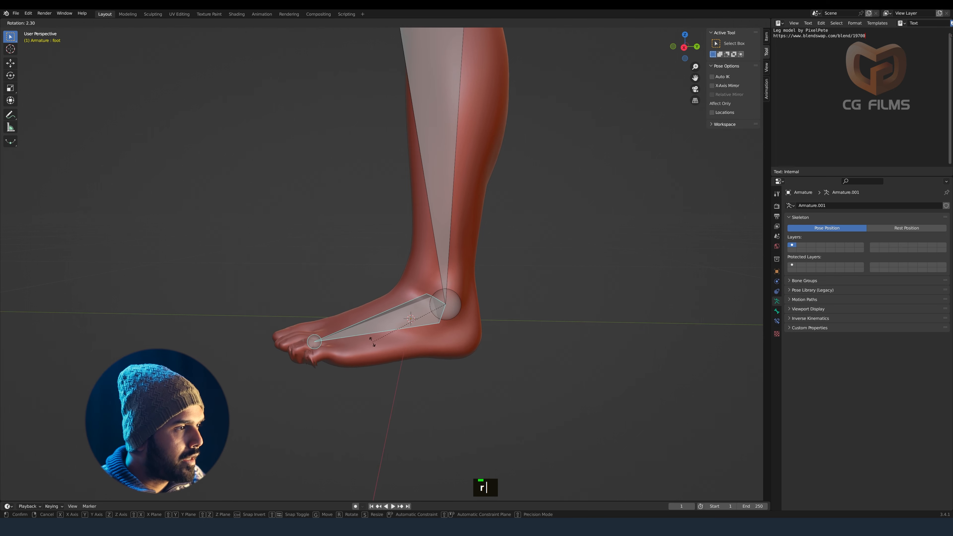
left_click(294, 376)
middle_click_drag(294, 377, 326, 359)
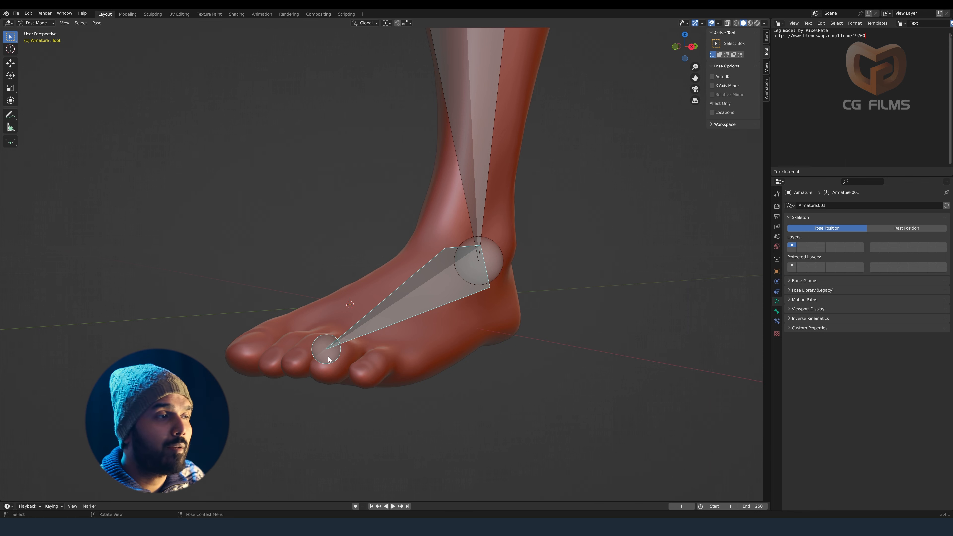
key("r")
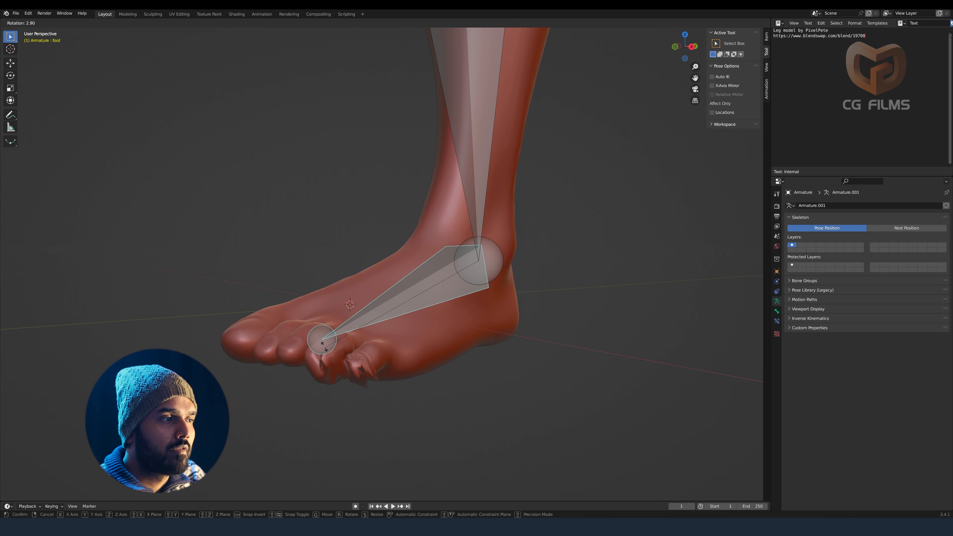
right_click(349, 363)
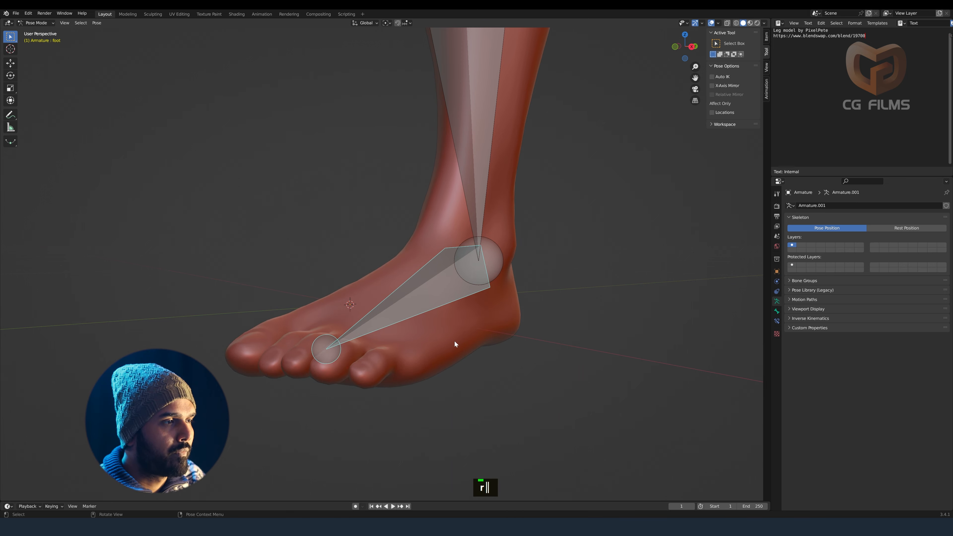
Step: Leave Pose Mode, select the leg mesh and switch it back to Weight Paint mode
key("Tab")
key("Tab")
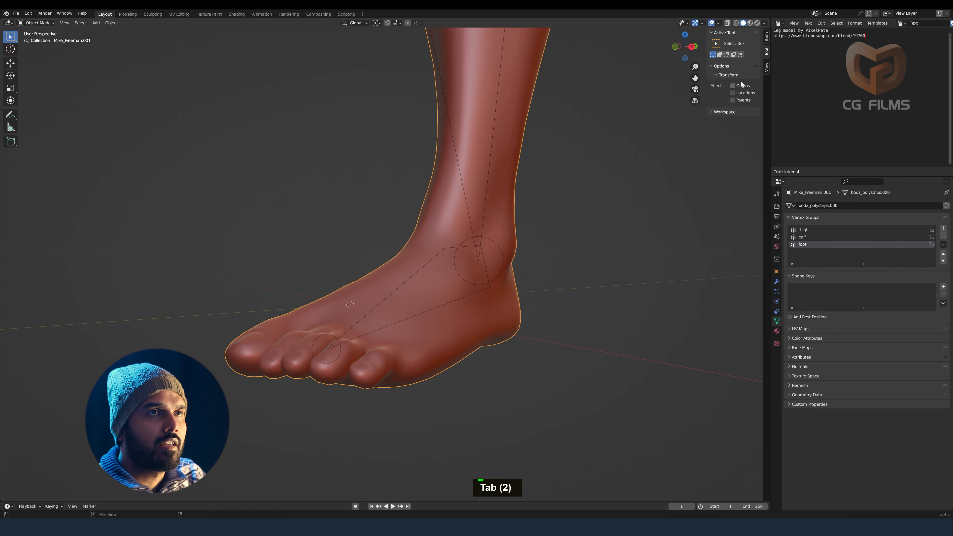
left_click(34, 23)
left_click(39, 63)
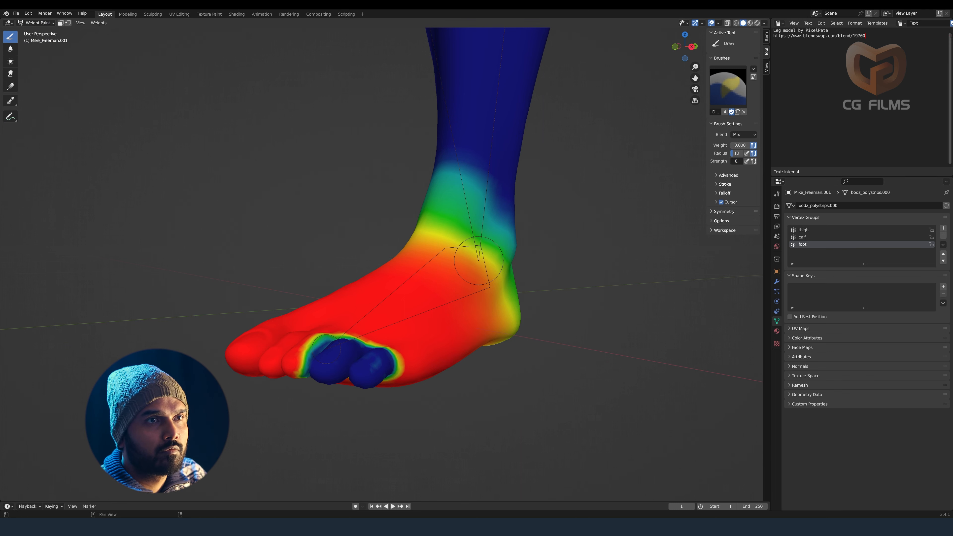
Step: Set the brush weight to 1.000 and repaint the two smallest toes into the foot vertex group from all sides
double_click(745, 145)
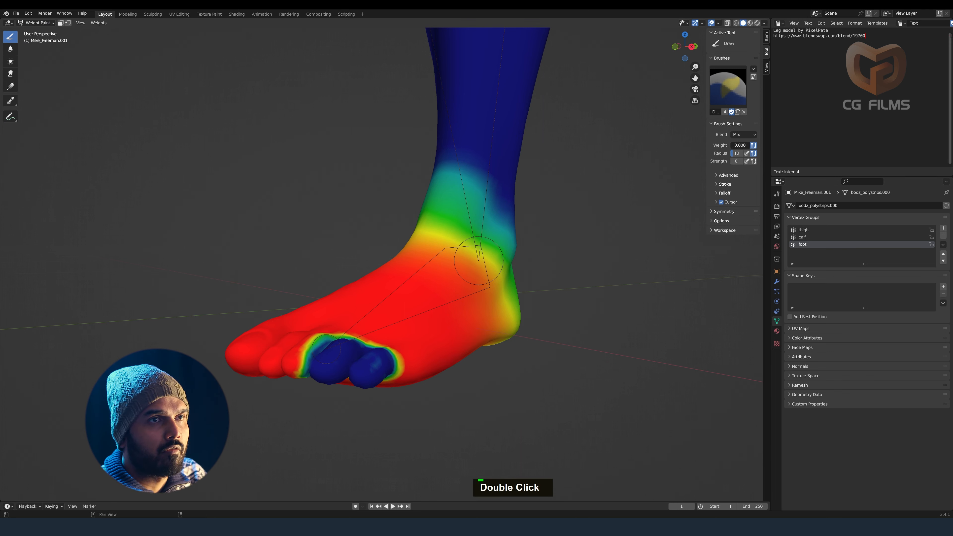
middle_click_drag(330, 383, 427, 285)
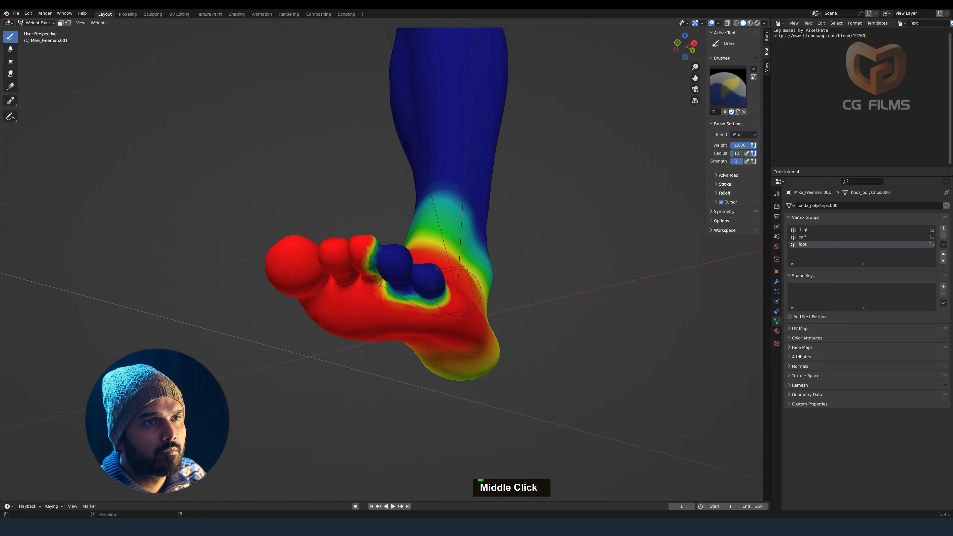
mouse_move(370, 277)
left_mouse_down()
mouse_move(428, 288)
mouse_move(394, 268)
mouse_move(390, 278)
mouse_move(403, 273)
left_mouse_up()
mouse_move(403, 273)
middle_mouse_down()
mouse_move(413, 180)
mouse_move(356, 353)
middle_mouse_up()
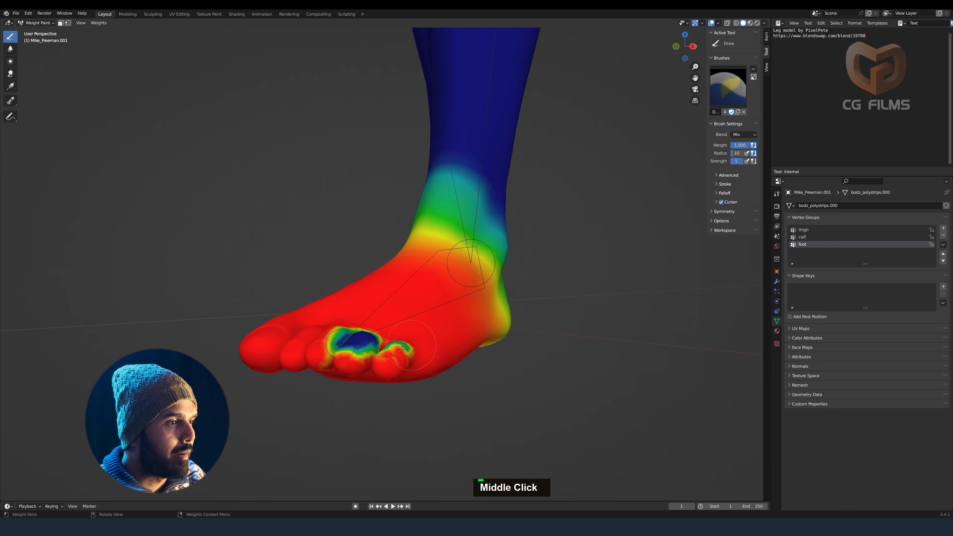
mouse_move(355, 357)
left_mouse_down()
mouse_move(328, 347)
mouse_move(379, 343)
left_mouse_up()
middle_click_drag(369, 353, 321, 388)
mouse_move(321, 388)
left_mouse_down()
mouse_move(302, 376)
mouse_move(285, 390)
left_mouse_up()
middle_click_drag(286, 391, 370, 213)
Step: Switch the leg mesh to Object Mode, select the armature and enter Pose Mode
key("Tab")
key("Tab")
key("Tab")
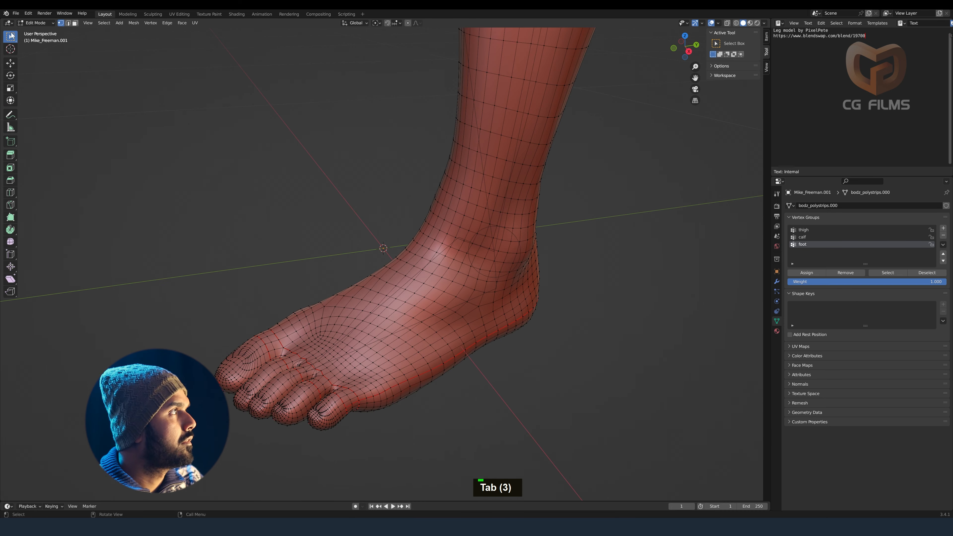
left_click(36, 23)
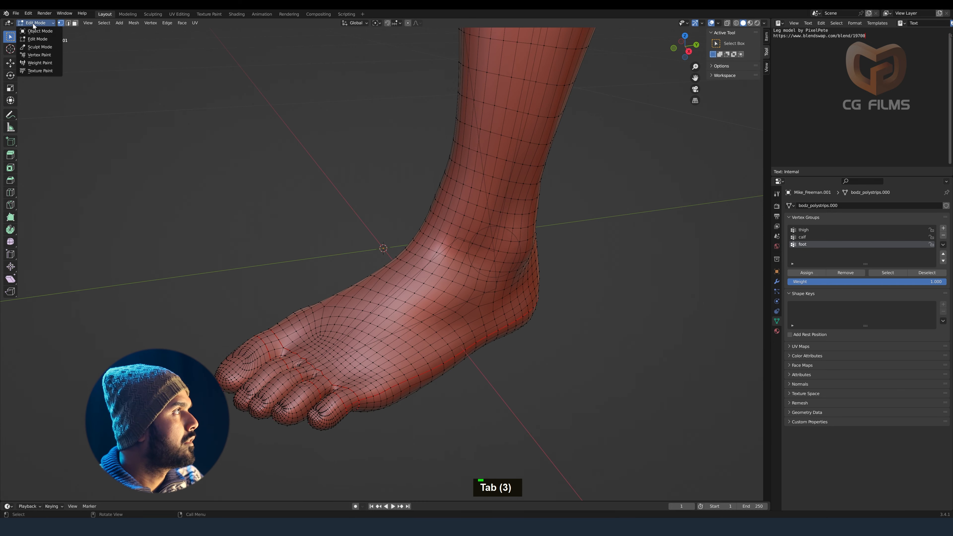
left_click(37, 30)
left_click(496, 249)
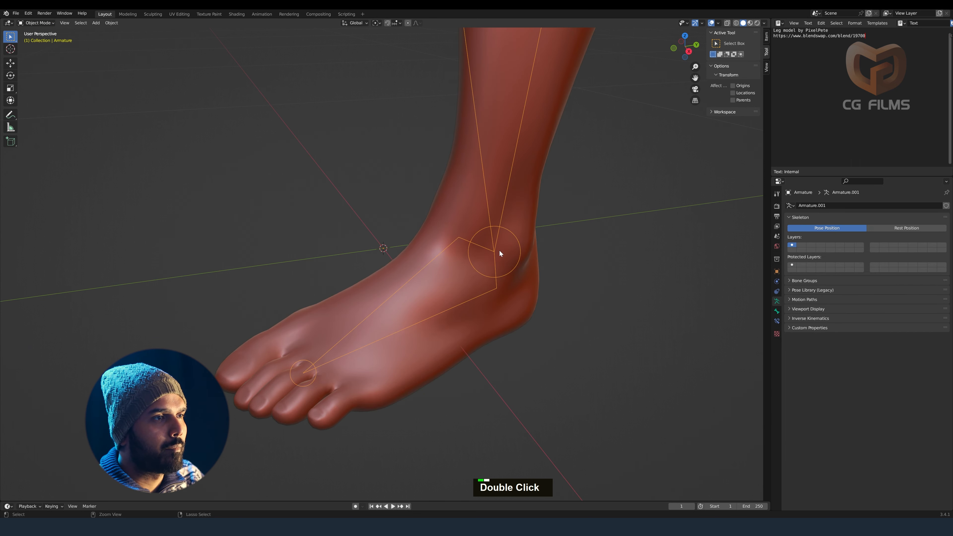
key("ctrl+Tab")
Step: Rotate the foot bone to test the repainted toe weights, and clear its rotation
middle_click_drag(482, 314, 251, 350)
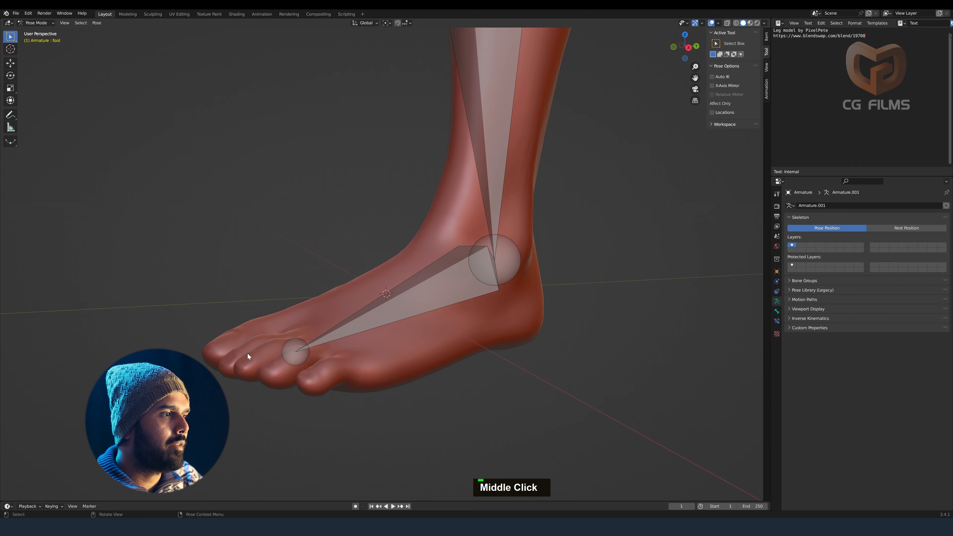
left_click(289, 349)
key("r")
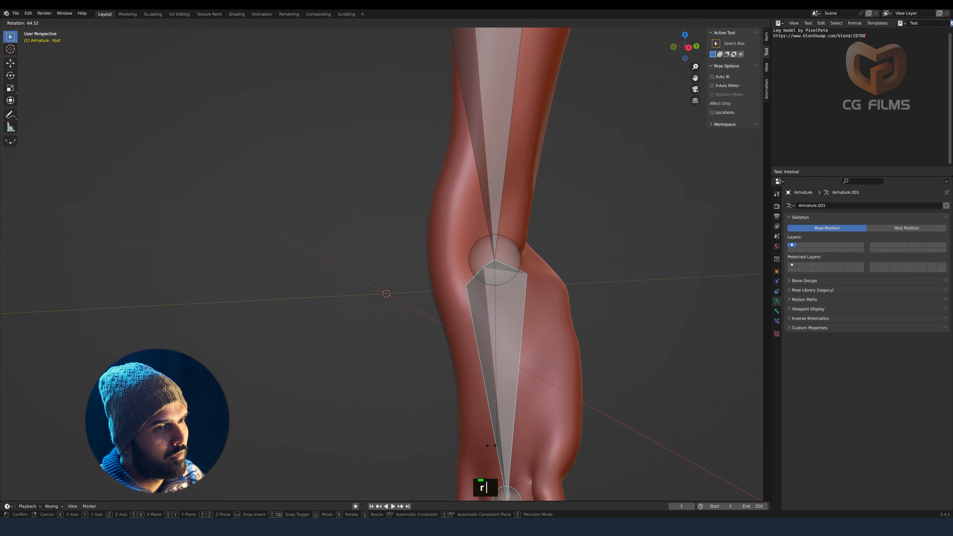
left_click(368, 375)
key("alt+r")
middle_click_drag(437, 358, 277, 333)
key("e")
key("r")
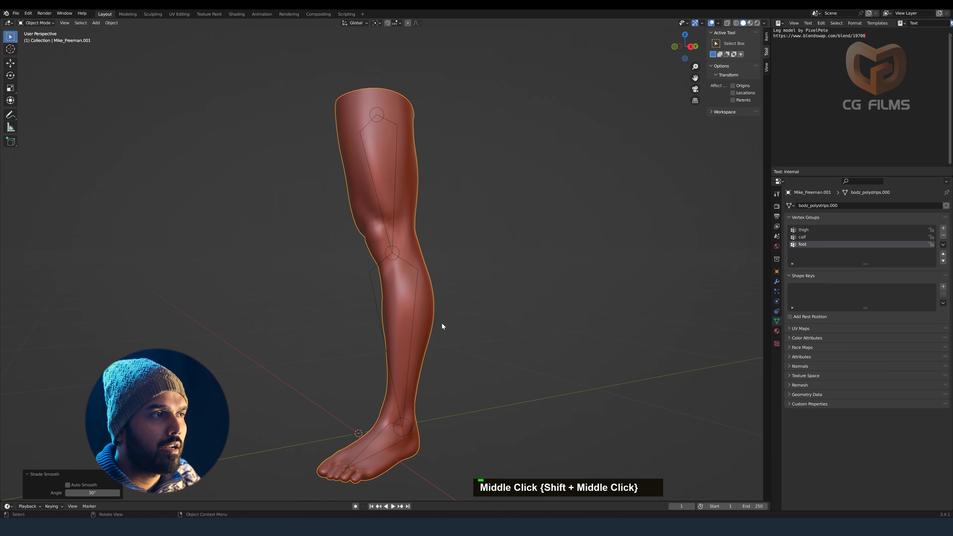
middle_click_drag(441, 327, 424, 327)
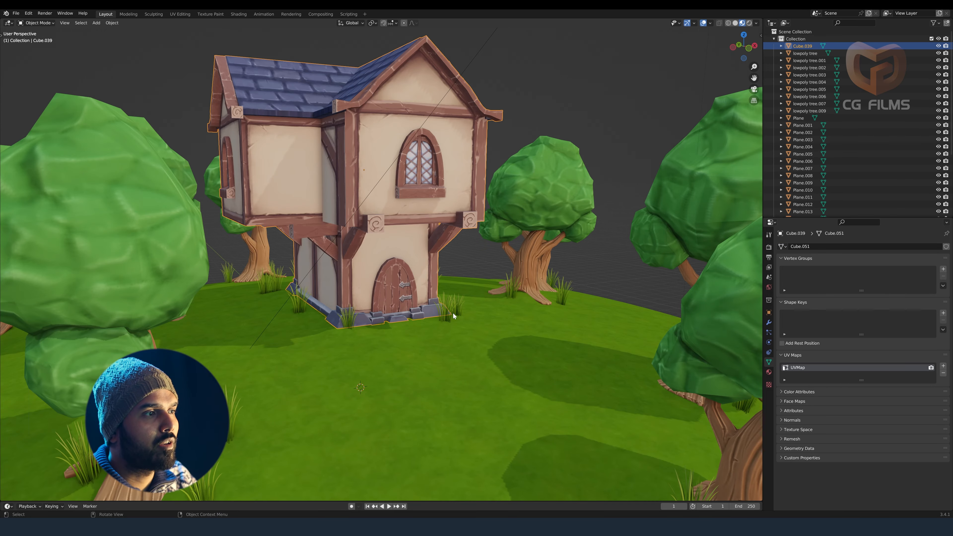
Step: Switch the house model to Texture Paint mode and show the texture brush settings
middle_click_drag(416, 341, 460, 320, "shift")
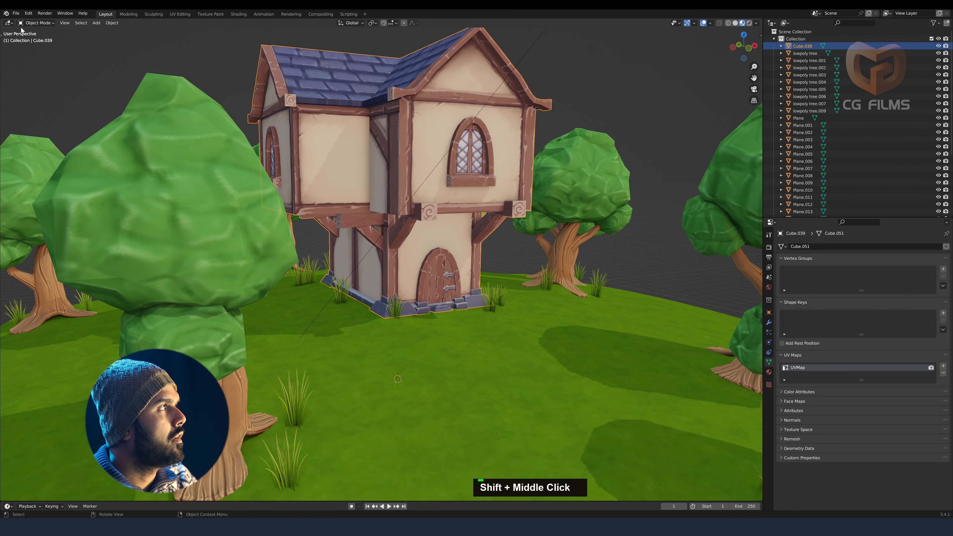
left_click(37, 23)
left_click(37, 69)
middle_click_drag(679, 154, 638, 159, "shift")
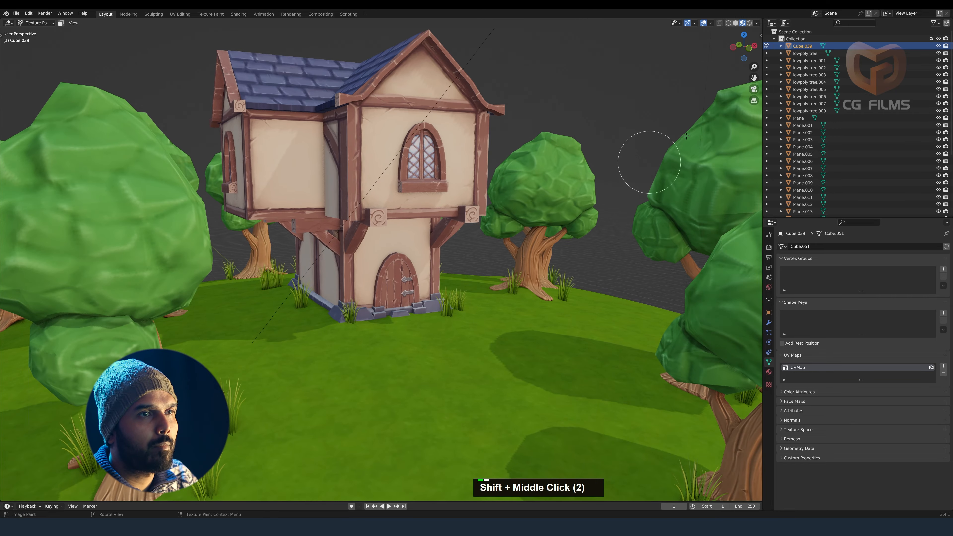
key("n")
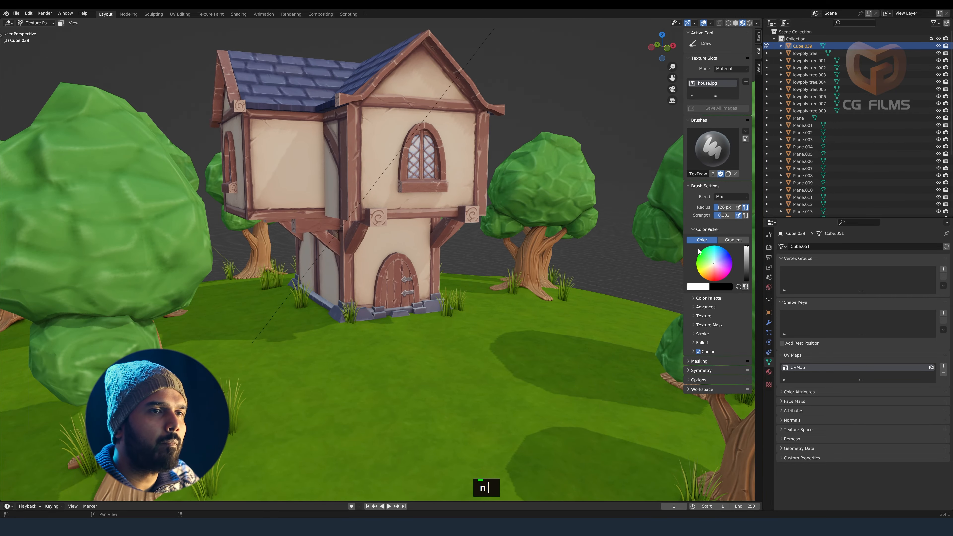
Step: Examine the house's front door mesh in Edit Mode and return to Texture Paint mode
scroll(424, 288, "up", 3)
scroll(423, 288, "up", 2)
middle_click_drag(424, 288, 460, 258, "shift")
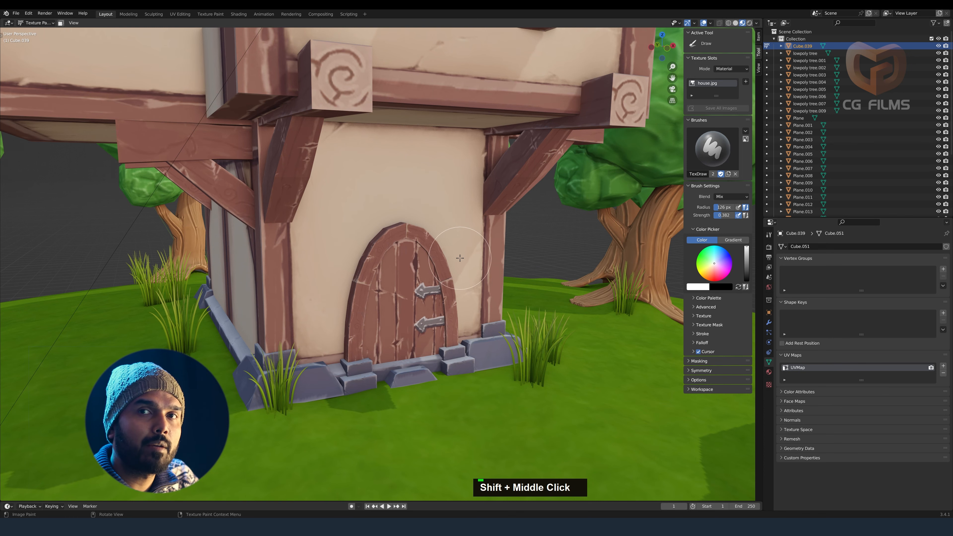
scroll(414, 279, "up", 2)
scroll(413, 279, "up", 1)
middle_click_drag(414, 279, 392, 186, "shift")
key("Tab")
key("Tab")
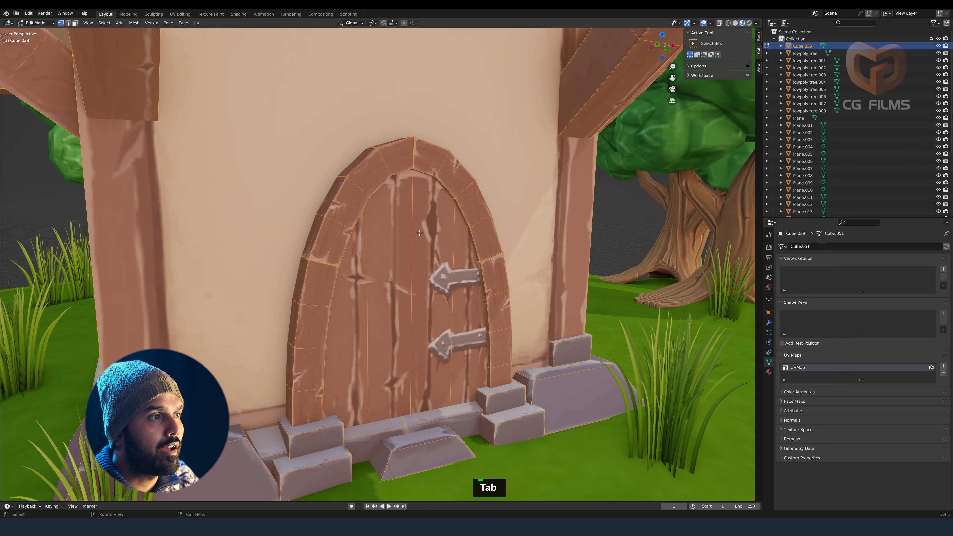
Step: Set the texture brush color to a dark red with lowered brightness
left_click(709, 280)
left_click_drag(709, 280, 712, 282)
left_click_drag(746, 251, 746, 261)
Step: Reduce the brush radius to 22 px and paint a red letter A on the front door
key("bracketleft")
key("bracketleft")
key("bracketleft")
key("bracketleft")
key("bracketleft")
key("bracketleft")
key("bracketleft")
key("bracketleft")
key("bracketleft")
key("bracketleft")
key("bracketleft")
key("bracketleft")
key("bracketleft")
key("bracketleft")
key("bracketleft")
key("bracketleft")
key("bracketleft")
mouse_move(376, 256)
left_mouse_down()
mouse_move(368, 289)
mouse_move(411, 251)
mouse_move(374, 286)
mouse_move(361, 322)
mouse_move(402, 285)
left_mouse_up()
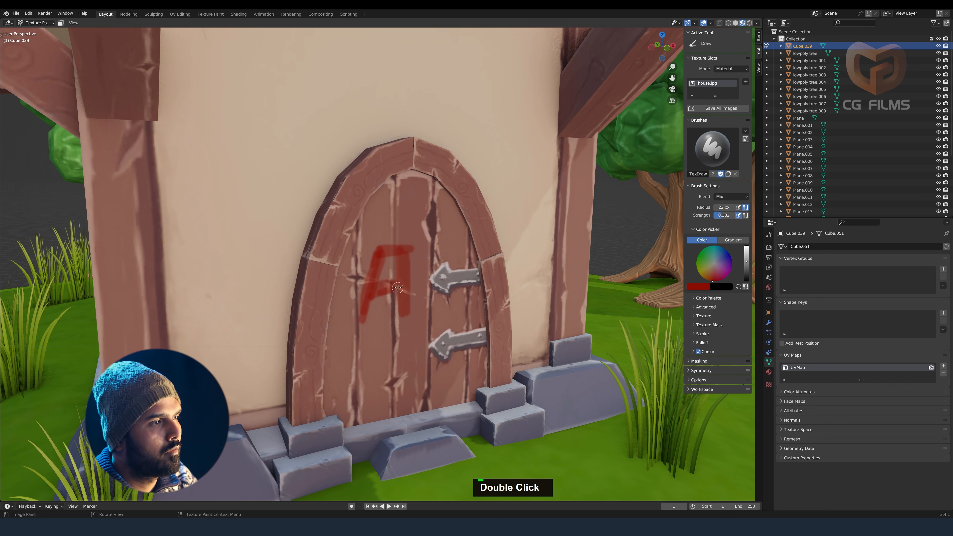
left_click_drag(364, 318, 377, 266)
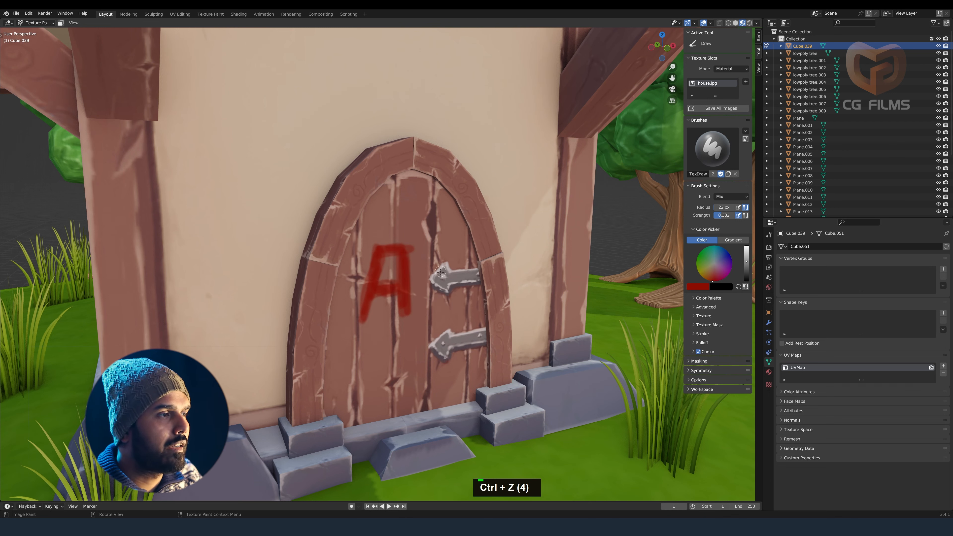
Step: Reduce the brush radius to 8 px and dab red paint into the narrow crack on the upper door
key("bracketleft")
key("bracketleft")
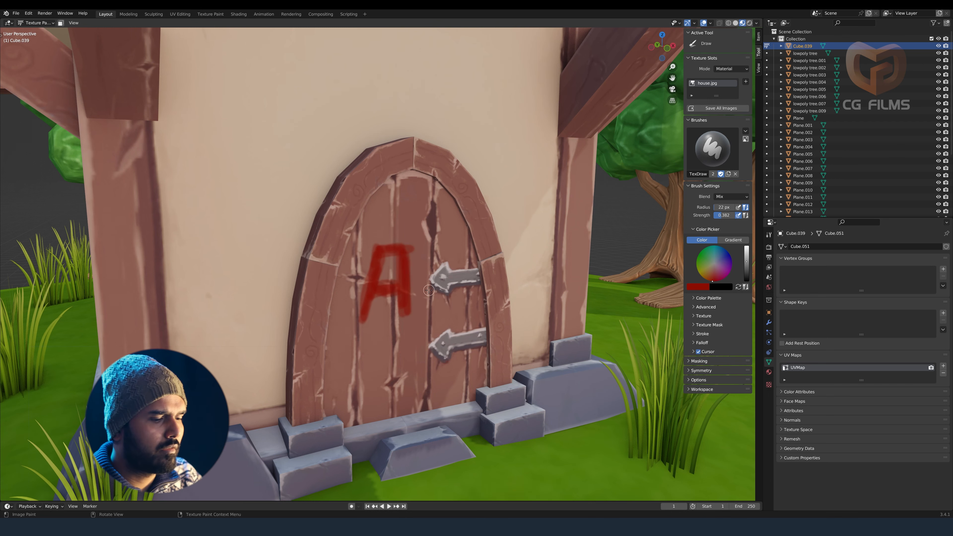
key("bracketleft")
key("bracketleft")
key("bracketleft")
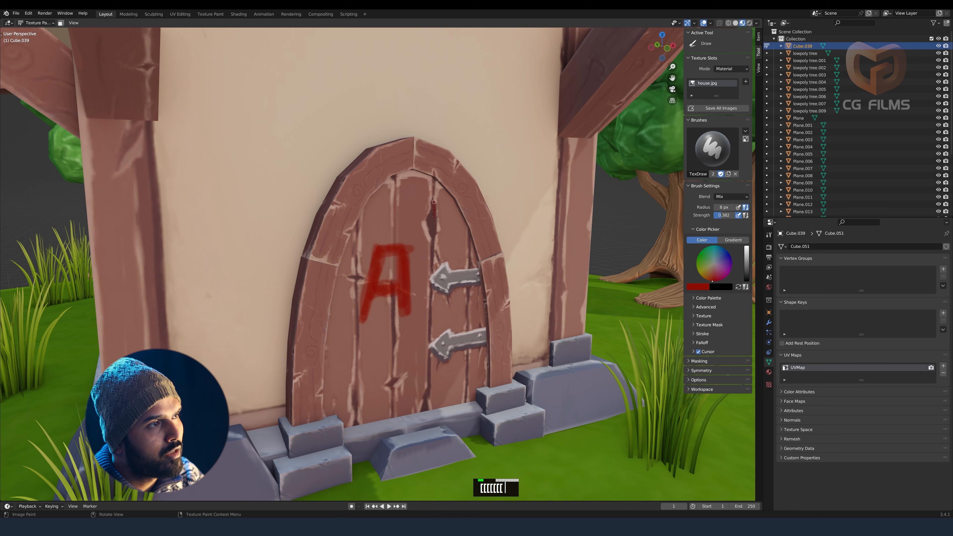
double_click(432, 208)
key("ctrl+z")
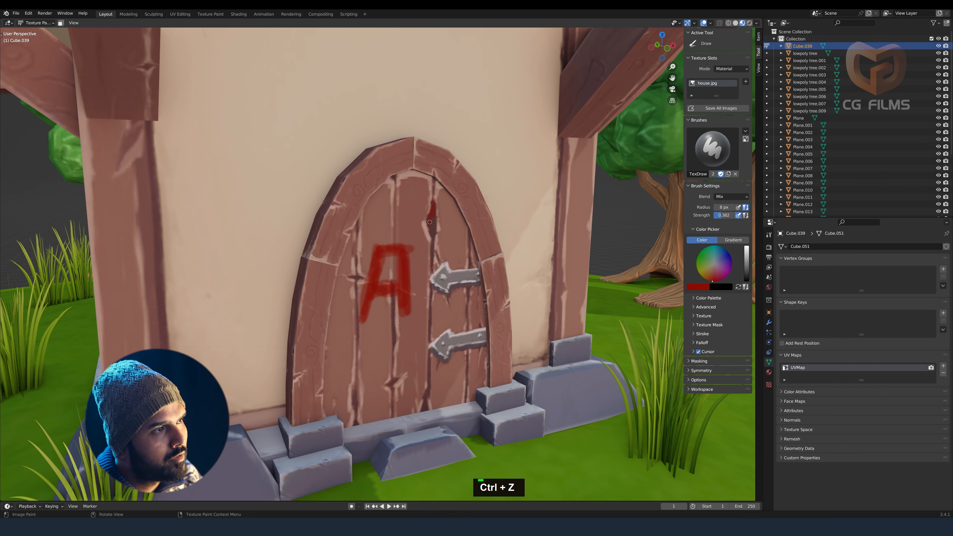
Step: Return the house from Texture Paint to Object Mode and deselect it
scroll(433, 235, "down", 5)
middle_click_drag(432, 235, 409, 291)
scroll(450, 305, "down", 3)
scroll(409, 291, "up", 4)
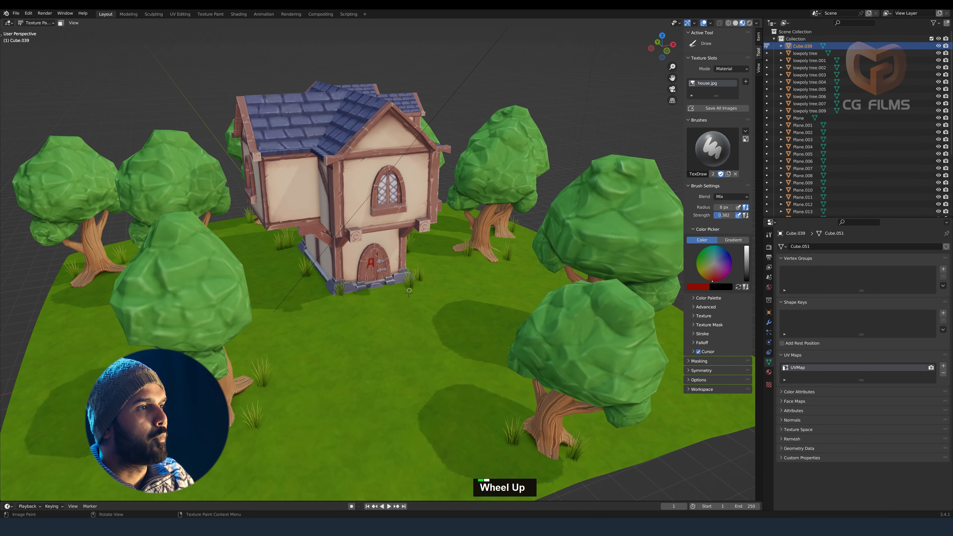
key("Tab")
key("Tab")
left_click(37, 23)
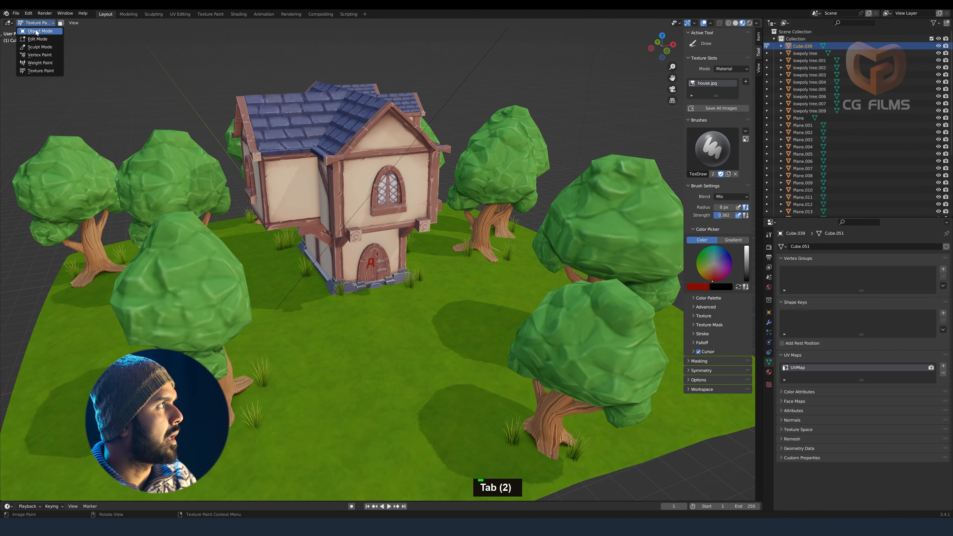
left_click(37, 32)
left_click(697, 140)
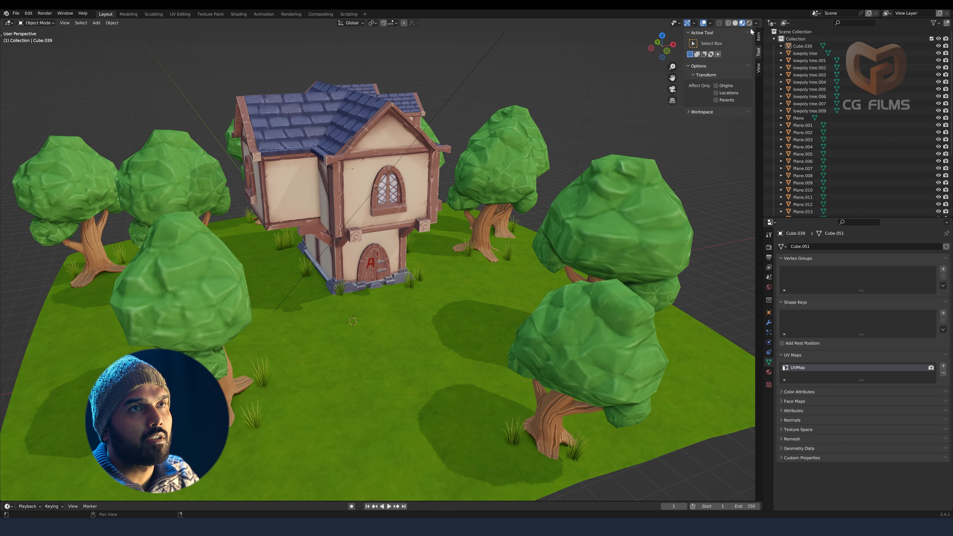
Step: Split the 3D viewport vertically and show the house material's nodes in a Shader Editor beside it
left_click_drag(756, 32, 411, 92)
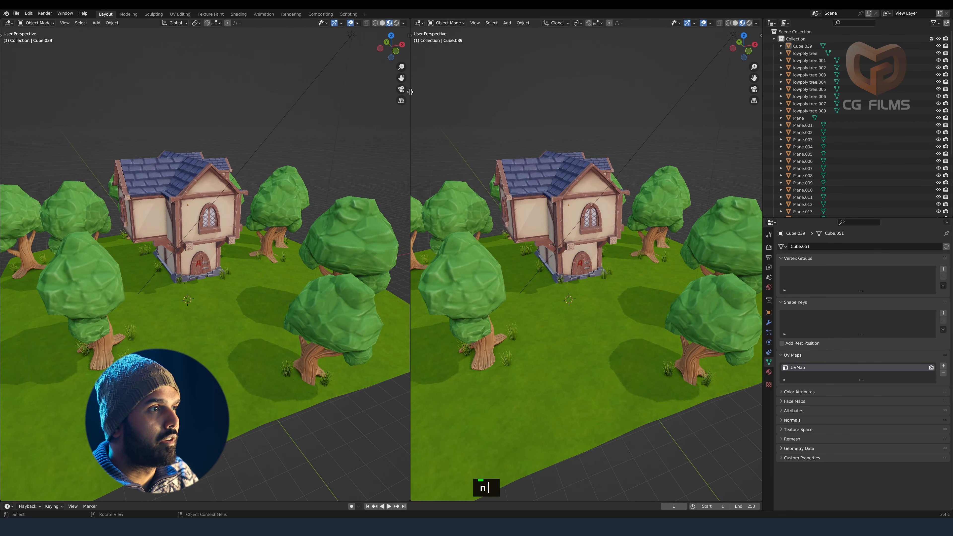
left_click(419, 23)
left_click(441, 91)
middle_click_drag(483, 273, 589, 190, "shift")
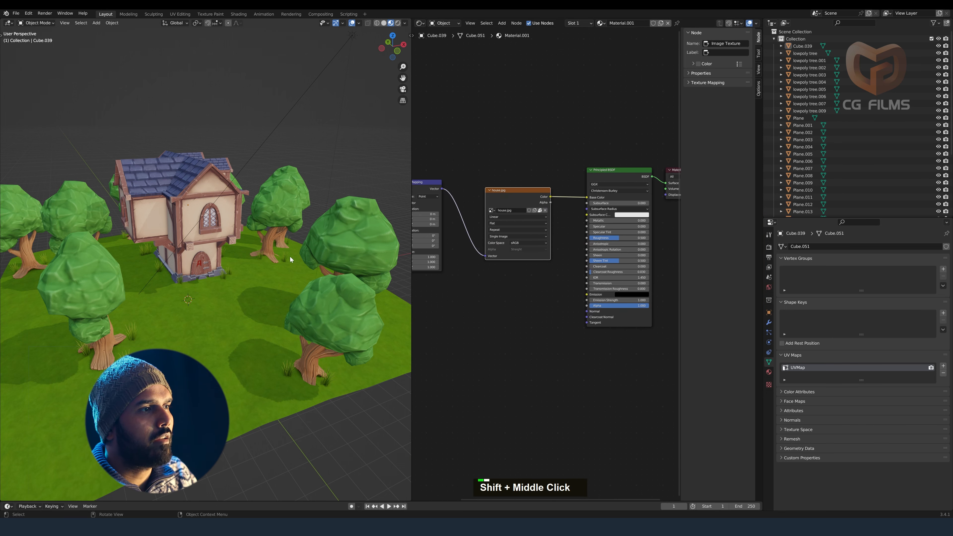
Step: Select the ground plane and examine how its material's splat, dirt and grass nodes feed the Mix Shader
left_click(240, 303)
middle_click_drag(518, 237, 560, 286, "shift")
scroll(205, 317, "down", 1)
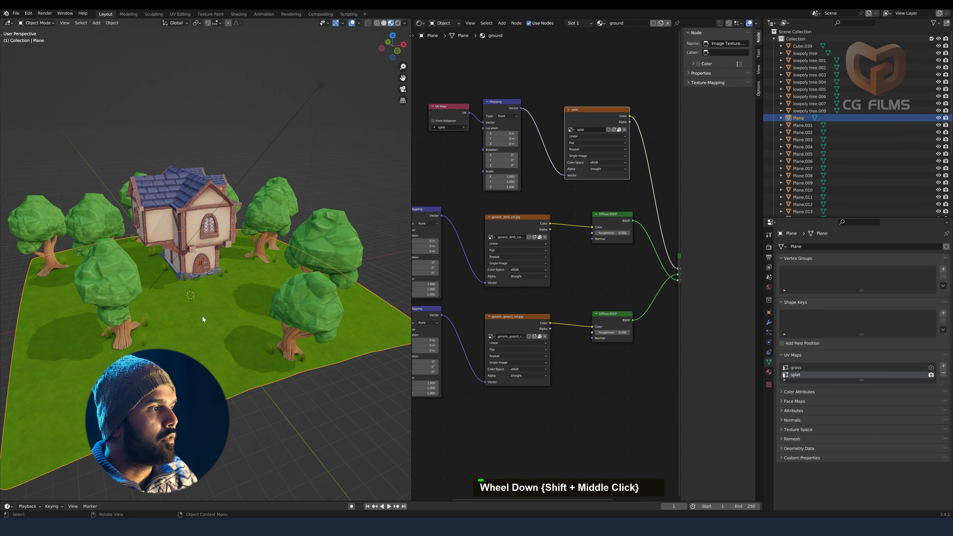
middle_click_drag(202, 317, 223, 324, "shift")
middle_click_drag(566, 280, 472, 310)
middle_click_drag(616, 295, 636, 304)
left_click_drag(511, 176, 499, 180)
scroll(524, 188, "up", 1)
middle_click_drag(524, 188, 492, 183)
mouse_move(471, 168)
left_mouse_down()
mouse_move(489, 159)
mouse_move(473, 168)
left_mouse_up()
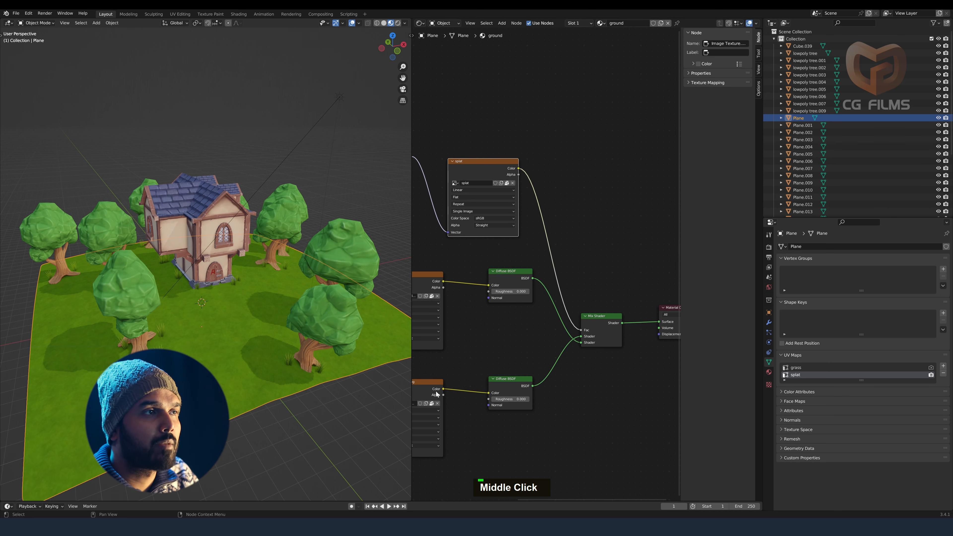
Step: Split the Shader Editor horizontally and display the splat image in an Image Editor below it
left_click_drag(415, 500, 423, 250)
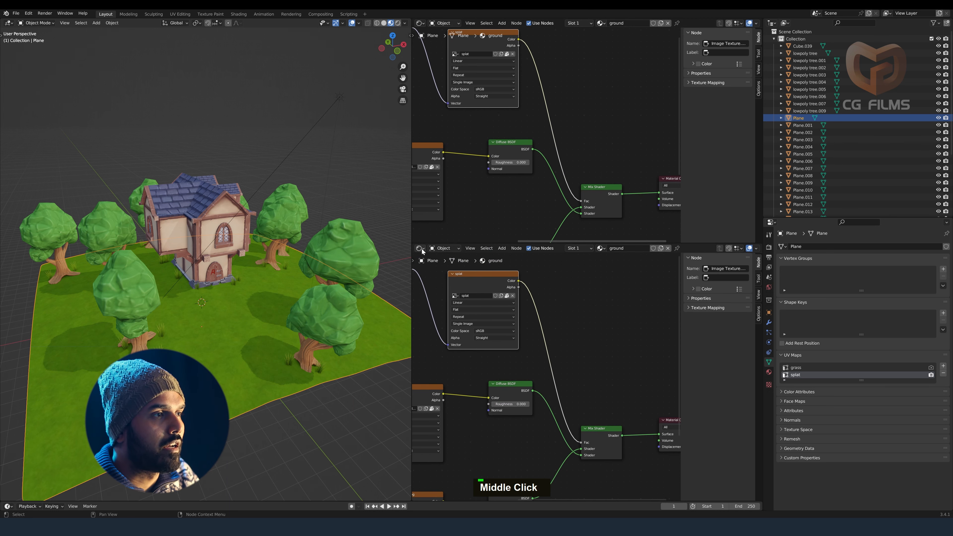
left_click(421, 249)
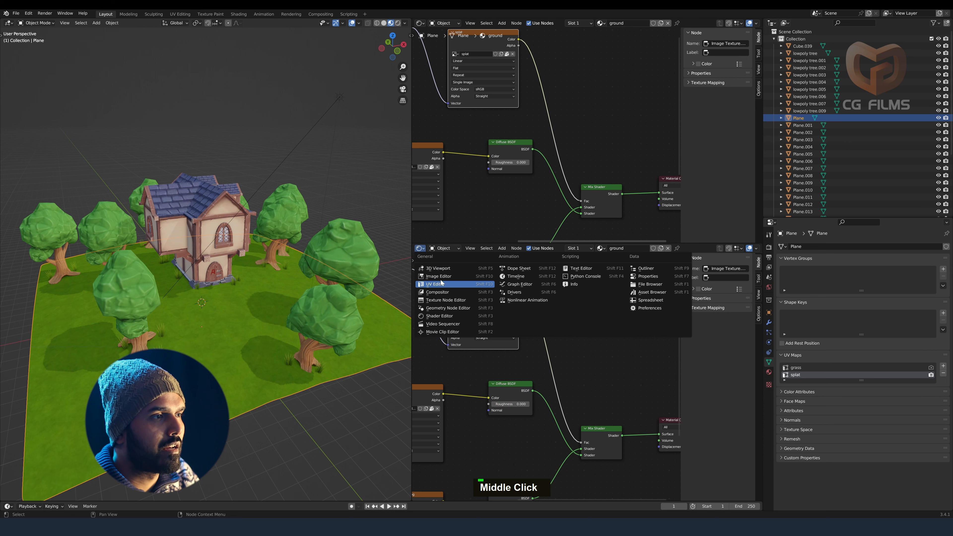
left_click(438, 277)
left_click(557, 248)
left_click(570, 316)
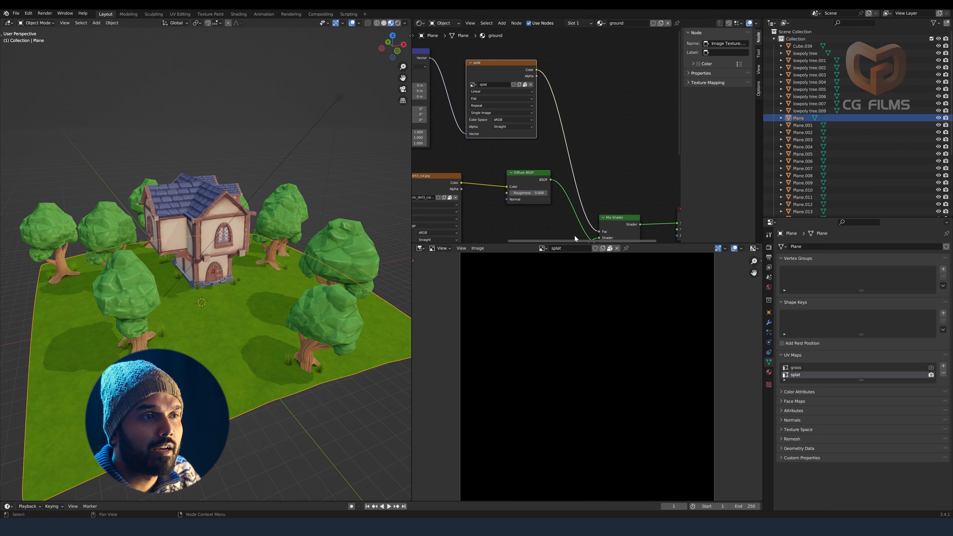
Step: Check the ground material's dirt and grass texture nodes and switch the ground plane to Texture Paint mode
middle_click_drag(578, 226, 639, 173)
middle_click_drag(241, 310, 255, 313)
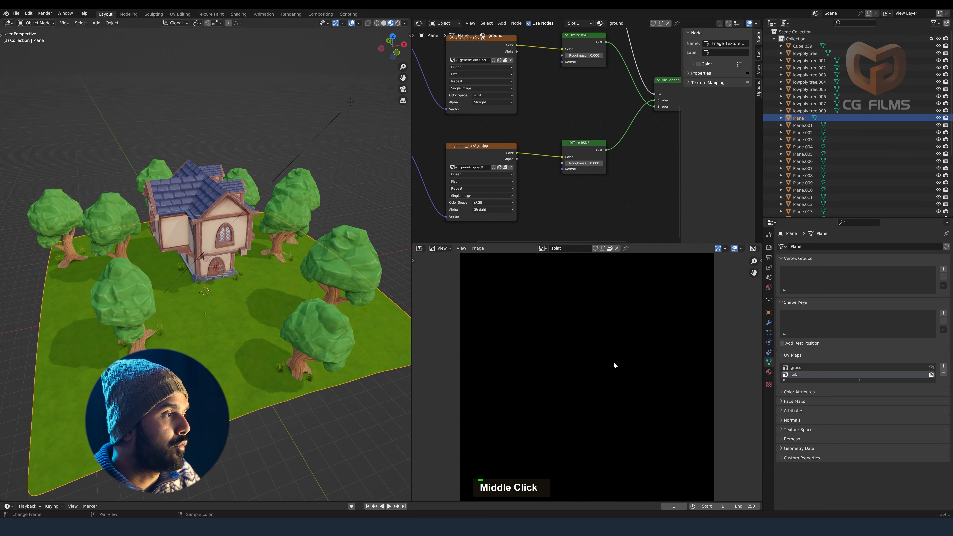
middle_click_drag(470, 55, 514, 148)
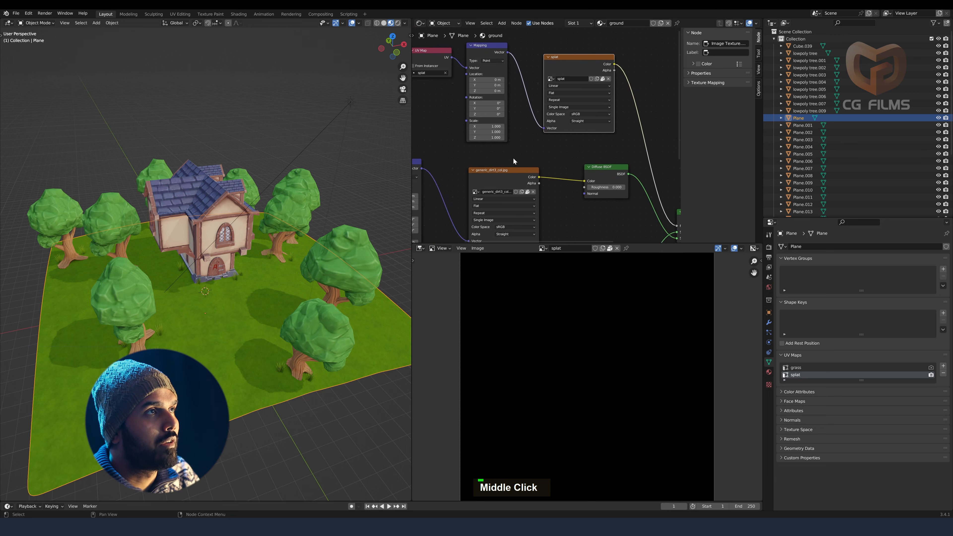
left_click(420, 249)
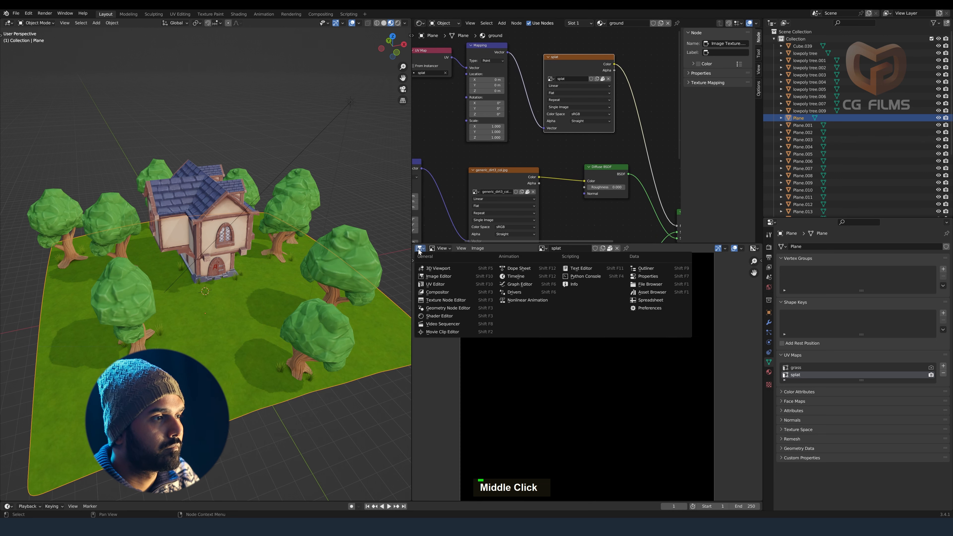
middle_click_drag(228, 296, 261, 280, "shift")
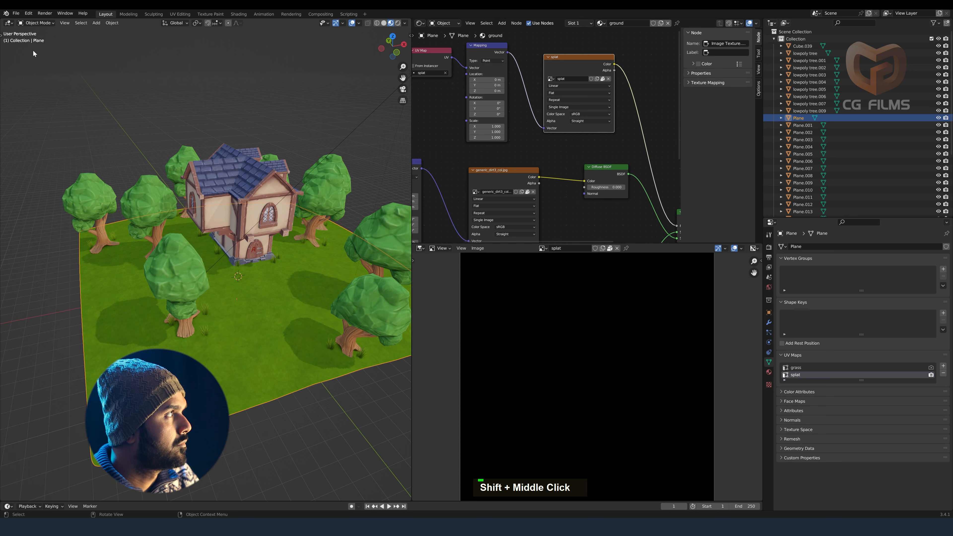
left_click(36, 22)
left_click(38, 71)
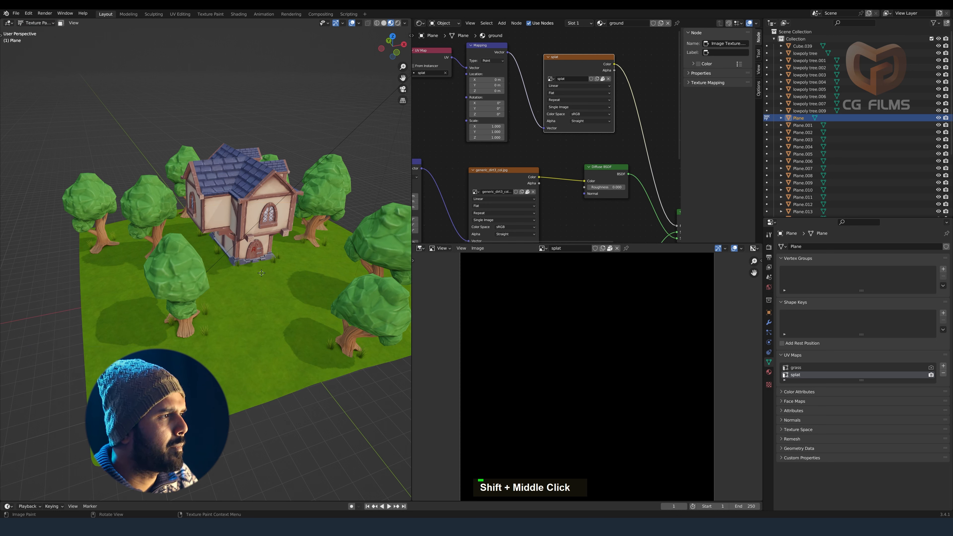
Step: Enlarge the texture brush radius to 67 px and set the brush color to white
key("bracketright")
key("bracketright")
key("bracketright")
key("bracketright")
key("bracketright")
key("bracketright")
key("bracketright")
key("bracketright")
key("bracketright")
key("bracketright")
key("bracketright")
key("bracketright")
key("bracketright")
key("bracketright")
key("bracketright")
key("bracketright")
key("bracketright")
key("bracketright")
key("bracketright")
key("bracketright")
key("bracketright")
key("bracketright")
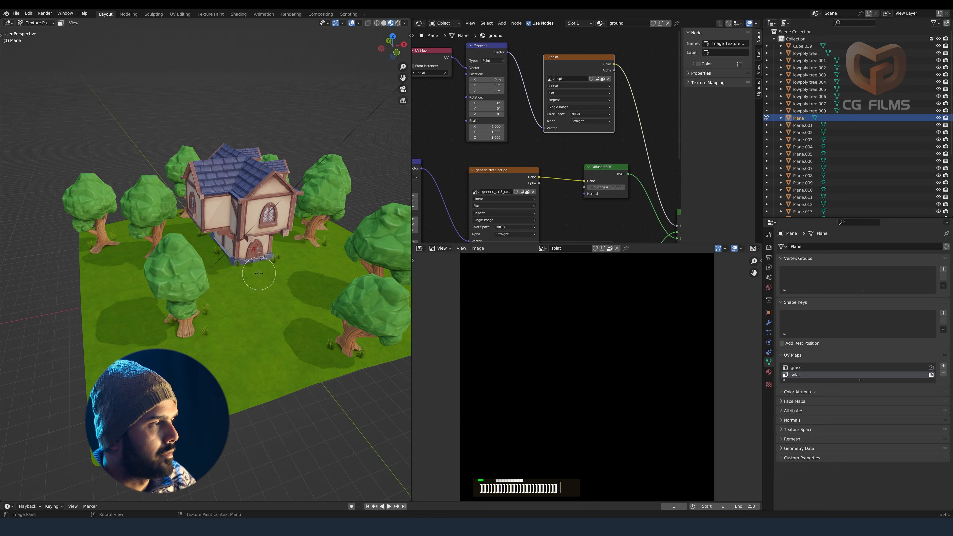
key("n")
left_click_drag(395, 269, 395, 254)
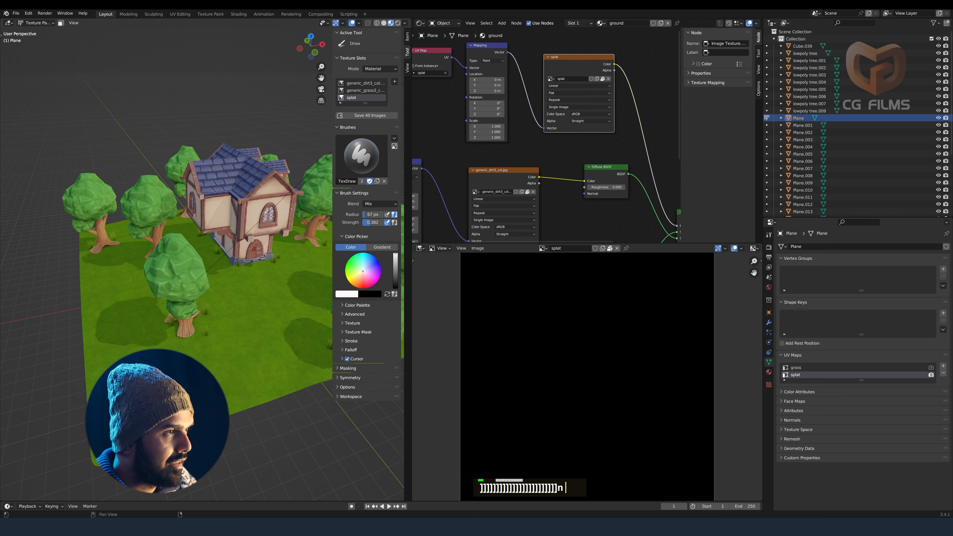
Step: Paint a white dirt path on the splat mask from the house's front door to the ground's front edge
double_click(263, 269)
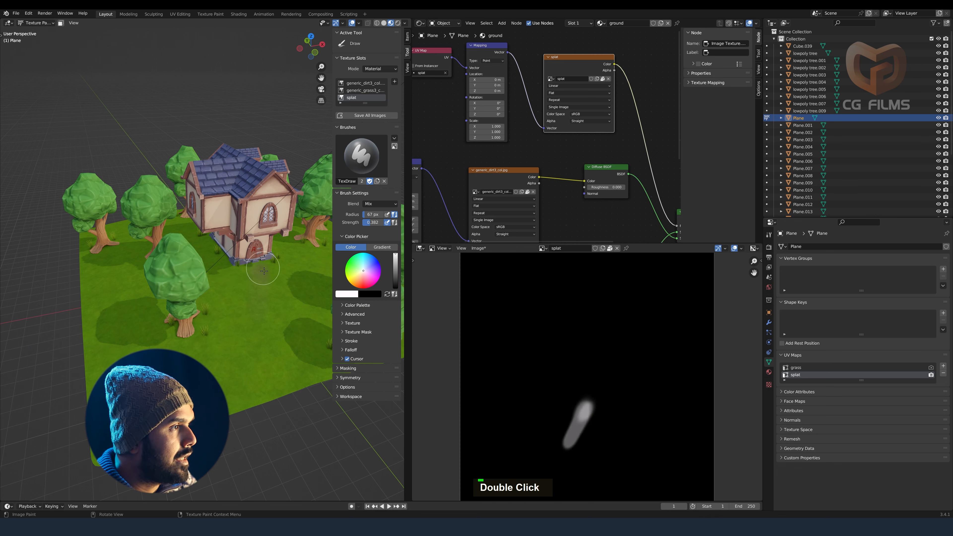
left_click_drag(253, 267, 268, 267)
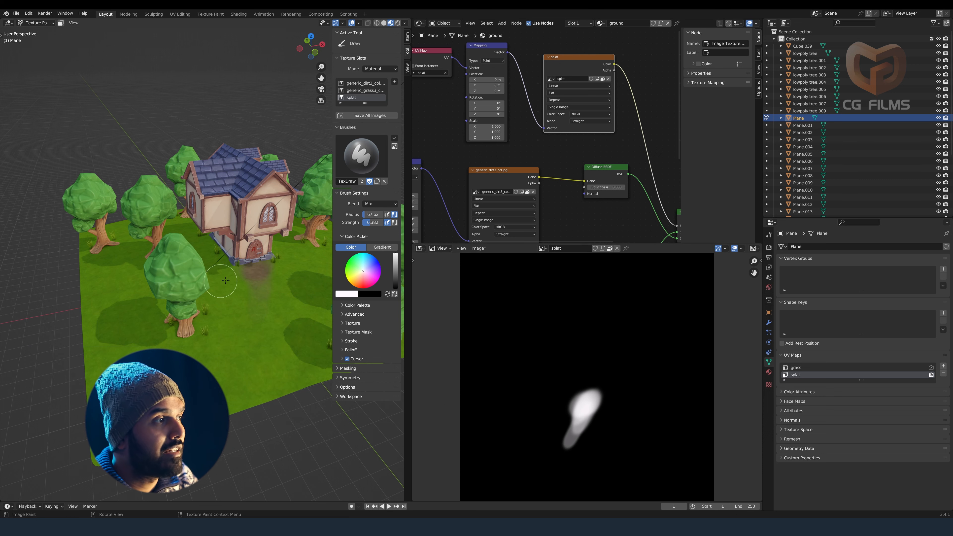
mouse_move(254, 274)
left_mouse_down()
mouse_move(267, 302)
mouse_move(258, 301)
left_mouse_up()
left_click_drag(258, 281, 243, 365)
mouse_move(251, 324)
left_mouse_down()
mouse_move(254, 393)
mouse_move(239, 369)
left_mouse_up()
left_click_drag(241, 404, 251, 401)
left_click_drag(249, 357, 250, 377)
mouse_move(245, 320)
left_mouse_down()
mouse_move(255, 277)
mouse_move(251, 328)
left_mouse_up()
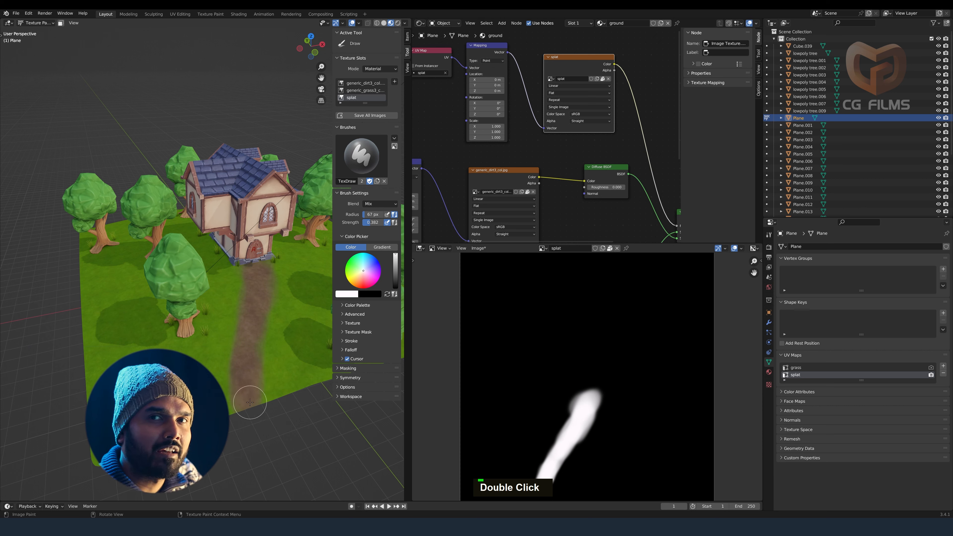
mouse_move(254, 287)
left_mouse_down()
mouse_move(252, 272)
mouse_move(273, 300)
mouse_move(266, 292)
mouse_move(263, 387)
left_mouse_up()
Step: Set the brush color to black and paint grass back over the lower edge of the dirt path
left_click_drag(396, 266, 395, 288)
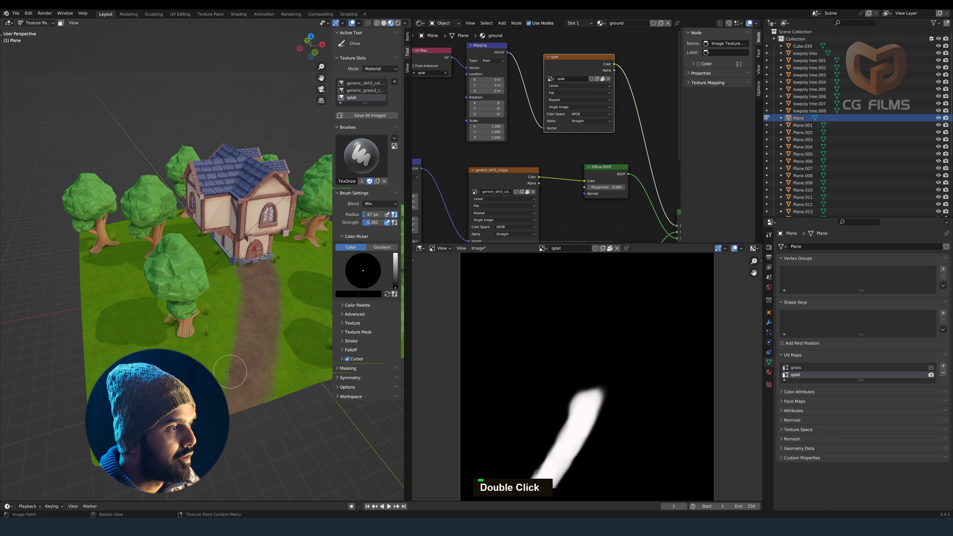
mouse_move(232, 354)
left_mouse_down()
mouse_move(233, 280)
mouse_move(283, 284)
mouse_move(287, 337)
mouse_move(266, 412)
left_mouse_up()
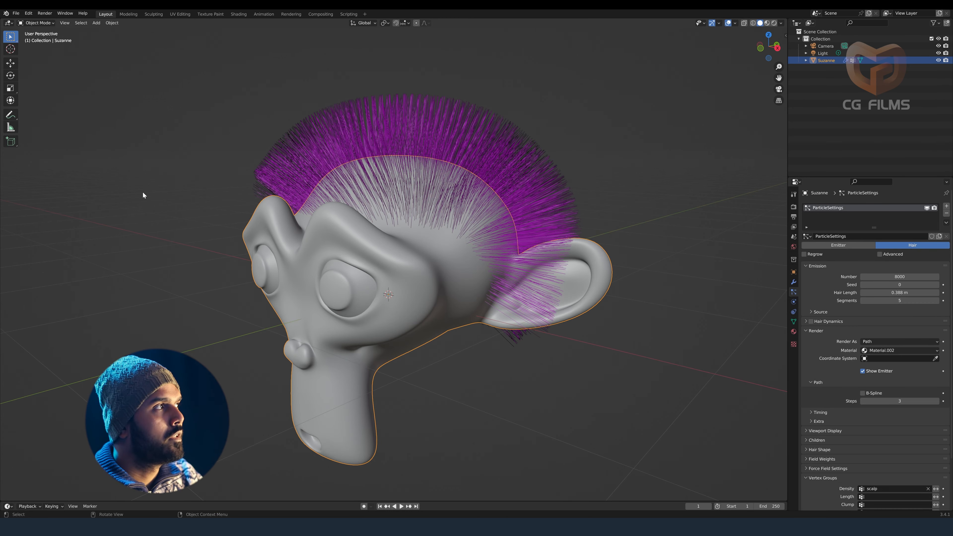
Step: Switch the monkey head with particle hair to Particle Edit mode
left_click(39, 25)
double_click(369, 151)
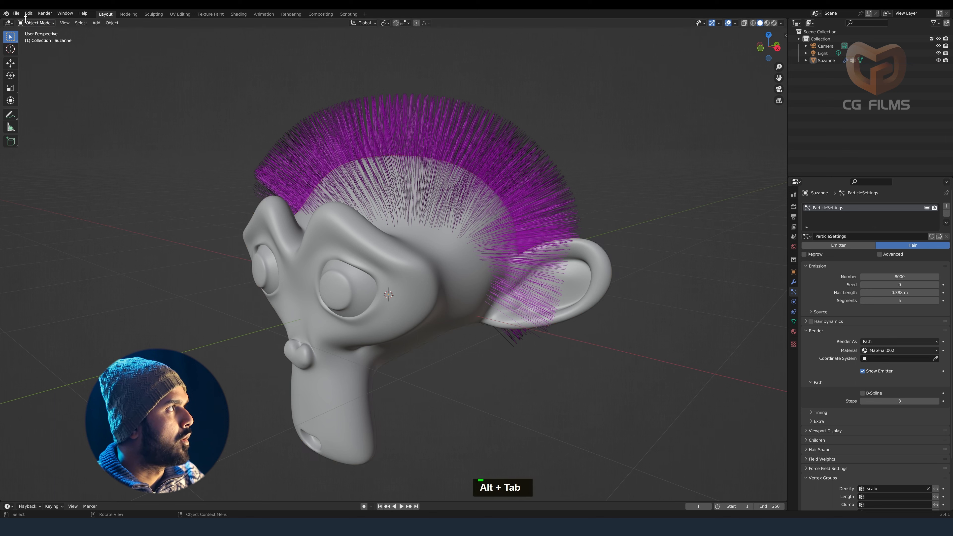
left_click(30, 22)
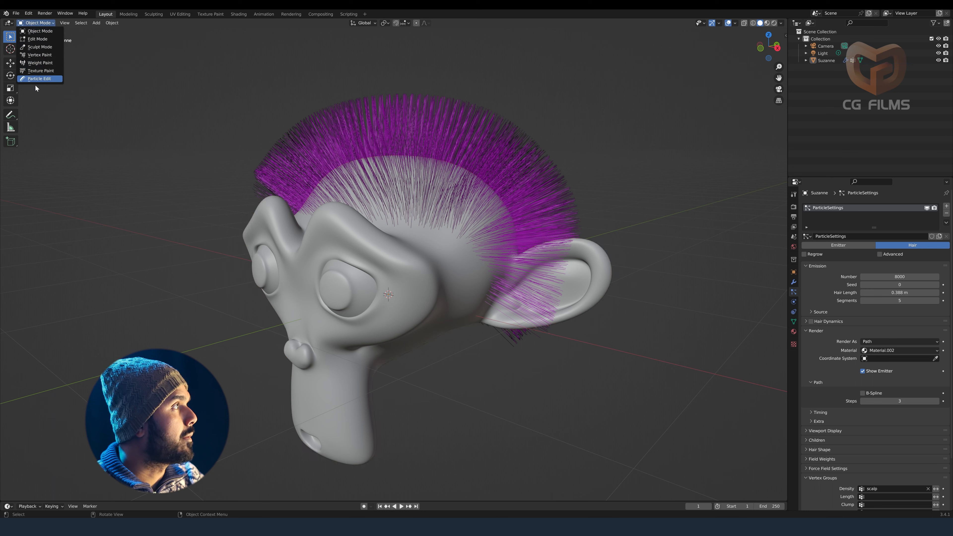
left_click(45, 80)
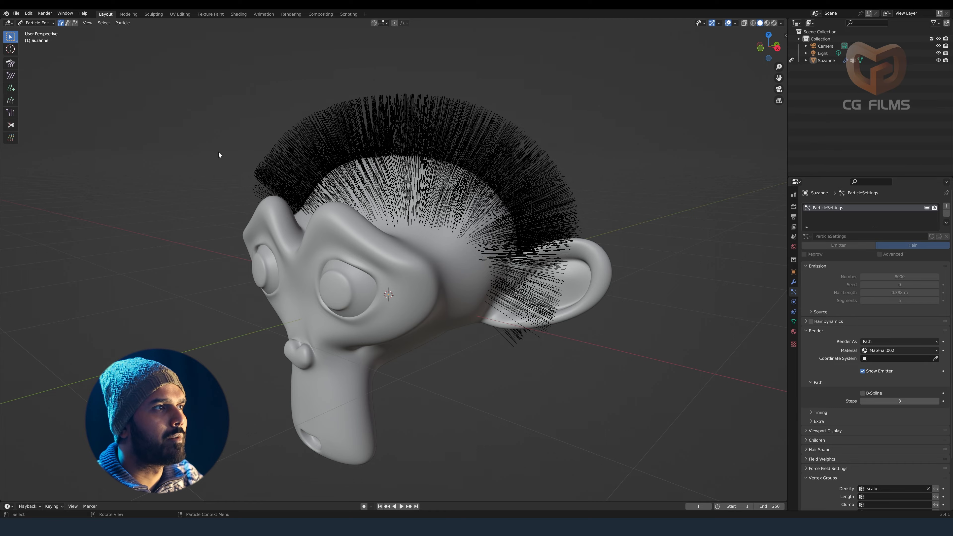
Step: Choose the Comb brush, enlarge its radius to 232 px and show its brush settings
middle_click_drag(265, 208, 333, 227)
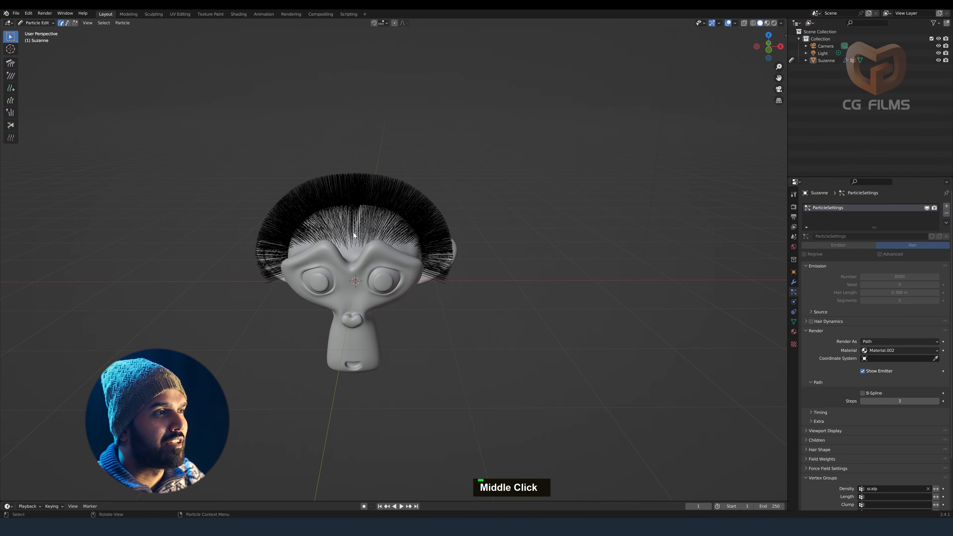
scroll(343, 237, "up", 2)
middle_click_drag(342, 237, 252, 187)
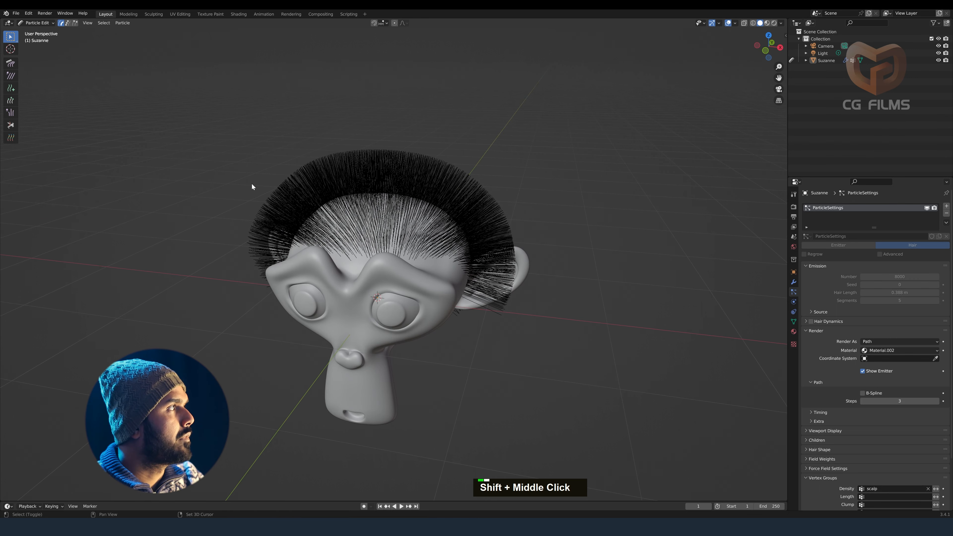
left_click(9, 66)
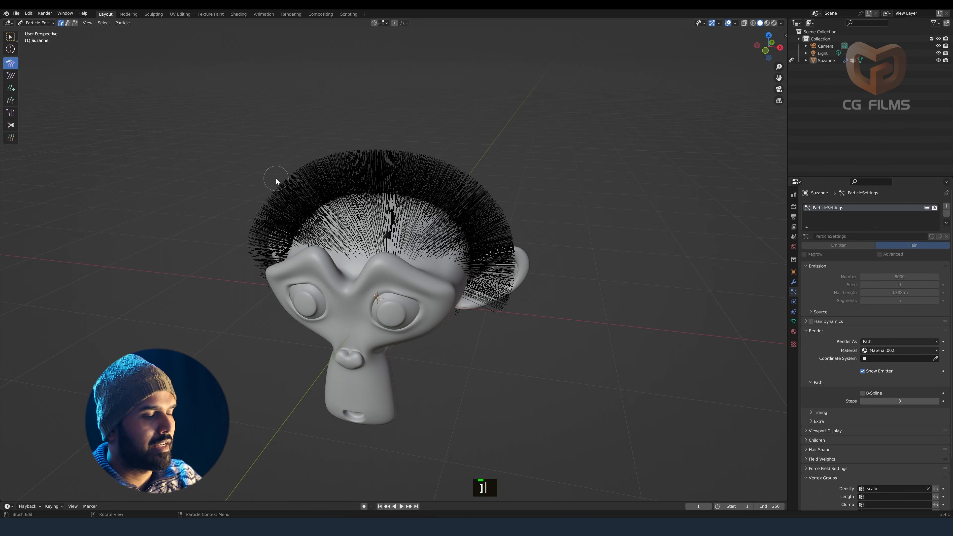
key("bracketright")
key("bracketright")
key("bracketright")
key("bracketright")
key("bracketright")
key("bracketright")
key("bracketright")
key("bracketright")
key("bracketright")
key("bracketright")
key("n")
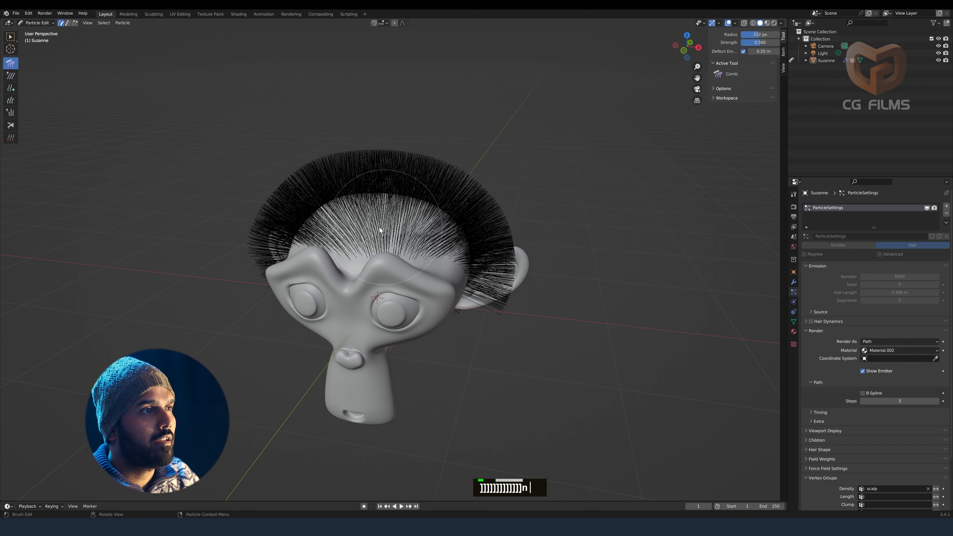
Step: Comb the hair on the front and top of the head sideways, reducing the brush radius to 91 px
mouse_move(358, 235)
left_mouse_down()
mouse_move(290, 191)
mouse_move(322, 166)
mouse_move(368, 229)
mouse_move(262, 226)
mouse_move(231, 311)
mouse_move(289, 297)
mouse_move(298, 186)
mouse_move(479, 221)
mouse_move(466, 237)
mouse_move(432, 191)
mouse_move(400, 215)
mouse_move(422, 237)
left_mouse_up()
middle_click_drag(421, 237, 660, 128)
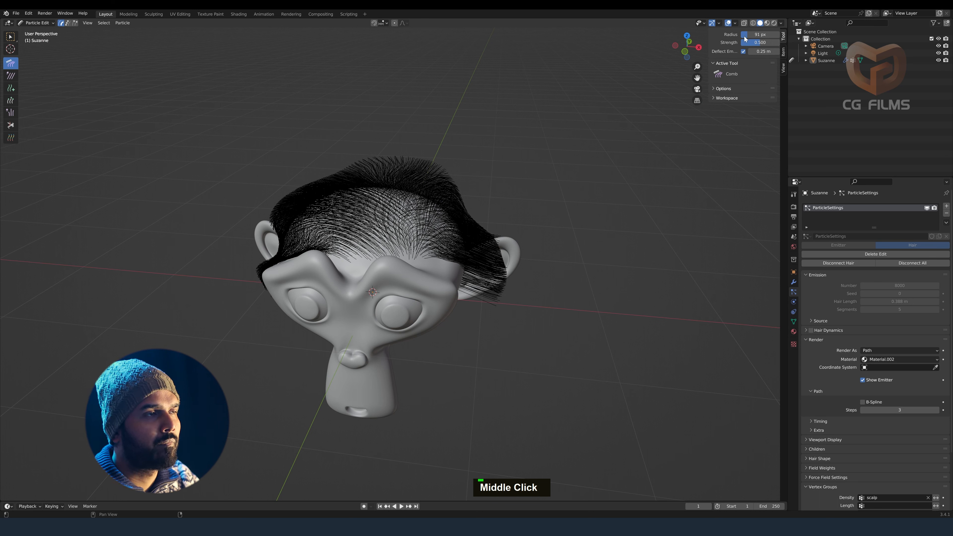
mouse_move(413, 248)
left_mouse_down()
mouse_move(379, 211)
mouse_move(404, 206)
mouse_move(350, 176)
left_mouse_up()
mouse_move(438, 184)
left_mouse_down()
mouse_move(279, 165)
mouse_move(351, 219)
mouse_move(295, 226)
left_mouse_up()
left_click_drag(414, 232, 500, 239)
left_click_drag(396, 237, 484, 241)
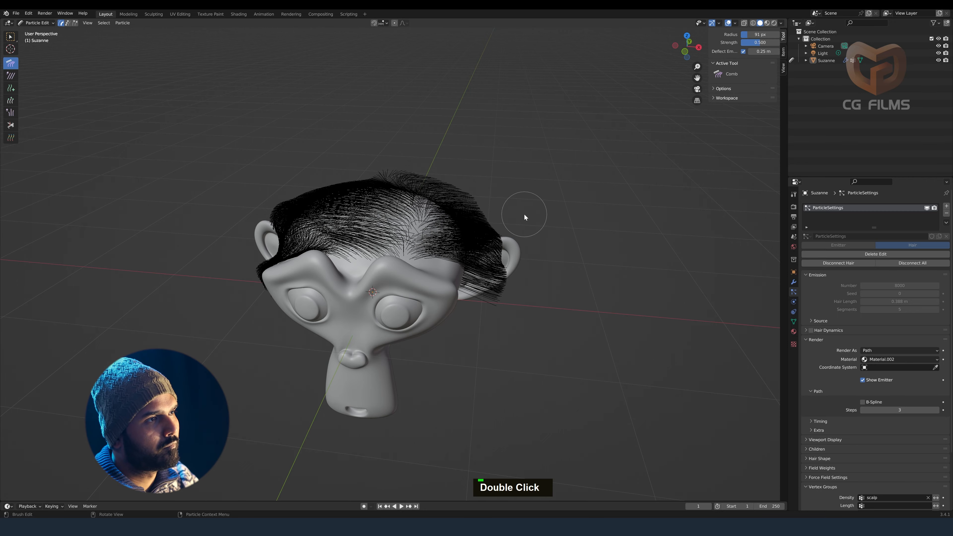
Step: Comb the hair on the side and back of the monkey head downward and outward
middle_click_drag(524, 214, 458, 244)
mouse_move(517, 342)
left_mouse_down()
mouse_move(538, 285)
mouse_move(566, 264)
mouse_move(582, 297)
left_mouse_up()
left_click_drag(540, 202, 587, 299)
mouse_move(578, 305)
middle_mouse_down()
mouse_move(502, 222)
mouse_move(484, 231)
middle_mouse_up()
left_click_drag(479, 222, 459, 323)
mouse_move(442, 243)
left_mouse_down()
mouse_move(369, 284)
mouse_move(436, 287)
mouse_move(462, 319)
mouse_move(499, 245)
mouse_move(501, 324)
mouse_move(552, 353)
mouse_move(575, 212)
mouse_move(587, 292)
mouse_move(590, 209)
left_mouse_up()
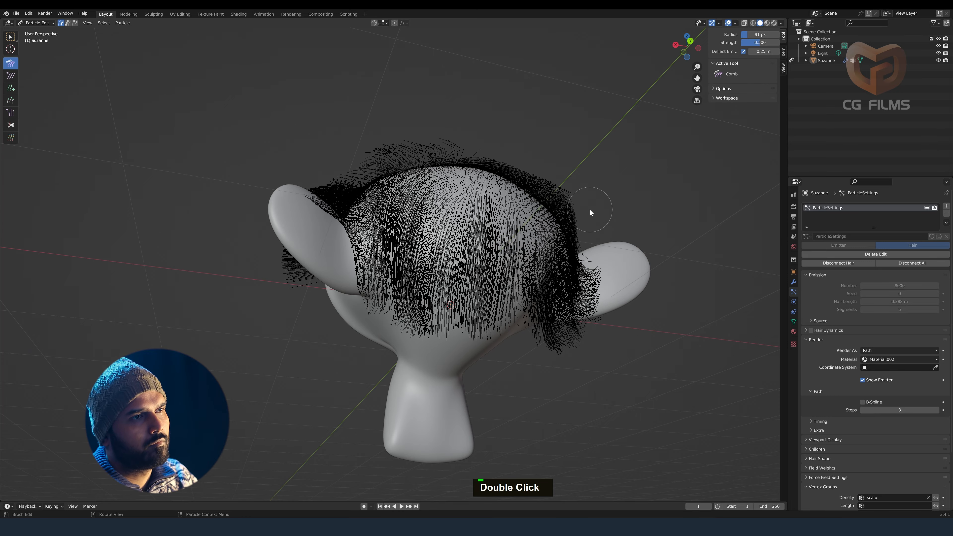
Step: Comb the hair on the back, top and one side of the monkey head outward and down toward the ear
mouse_move(372, 290)
middle_mouse_down()
mouse_move(462, 316)
mouse_move(519, 268)
middle_mouse_up()
mouse_move(518, 268)
left_mouse_down()
mouse_move(542, 283)
mouse_move(491, 315)
mouse_move(469, 276)
mouse_move(527, 268)
mouse_move(559, 309)
left_mouse_up()
mouse_move(558, 310)
middle_mouse_down()
mouse_move(491, 290)
mouse_move(557, 246)
middle_mouse_up()
left_click_drag(491, 225, 445, 205)
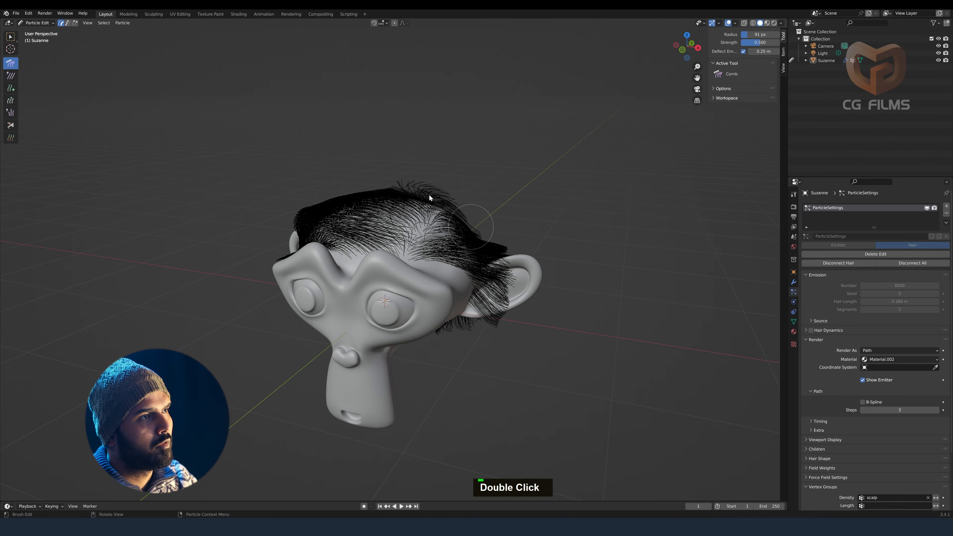
mouse_move(349, 187)
middle_mouse_down()
mouse_move(397, 230)
mouse_move(350, 255)
middle_mouse_up()
left_click_drag(277, 312, 257, 350)
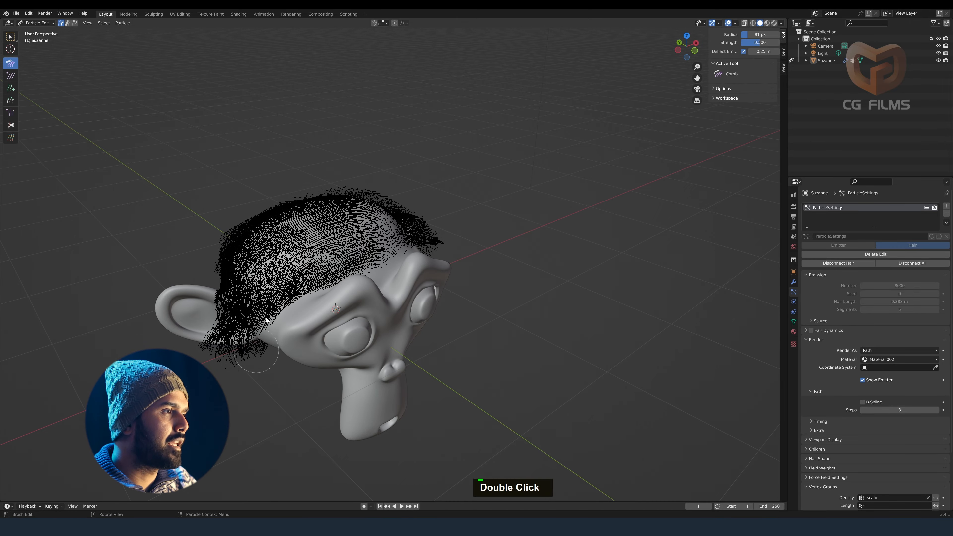
left_click_drag(286, 246, 225, 320)
left_click_drag(236, 255, 211, 347)
Step: Comb the hair on the opposite side of the head backward over the ear
middle_click_drag(379, 301, 283, 295)
middle_click_drag(448, 248, 522, 270)
left_click_drag(521, 271, 546, 291)
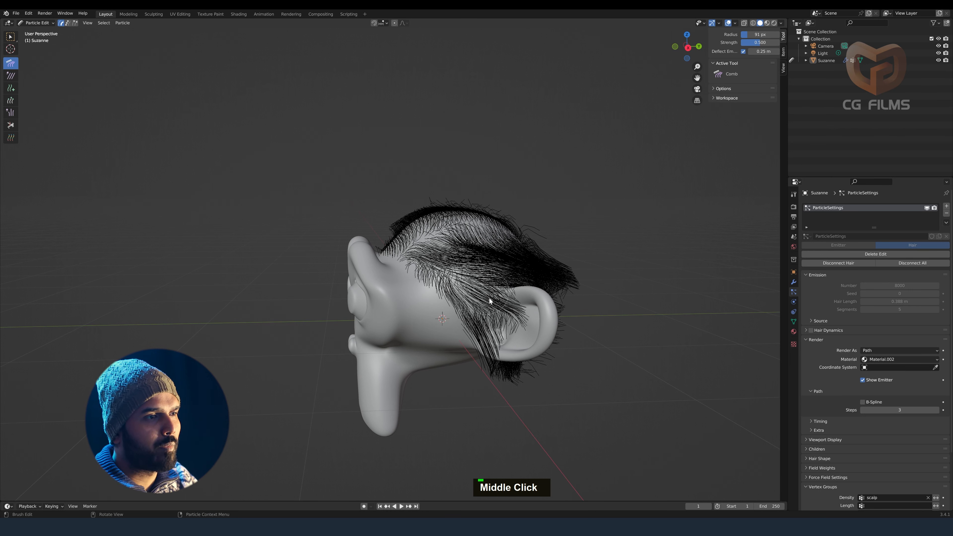
mouse_move(492, 303)
left_mouse_down()
mouse_move(492, 339)
mouse_move(563, 332)
left_mouse_up()
Step: Lengthen the hair around and behind the ear with the Length brush, and shorten it with the brush inverted
key("alt+Tab")
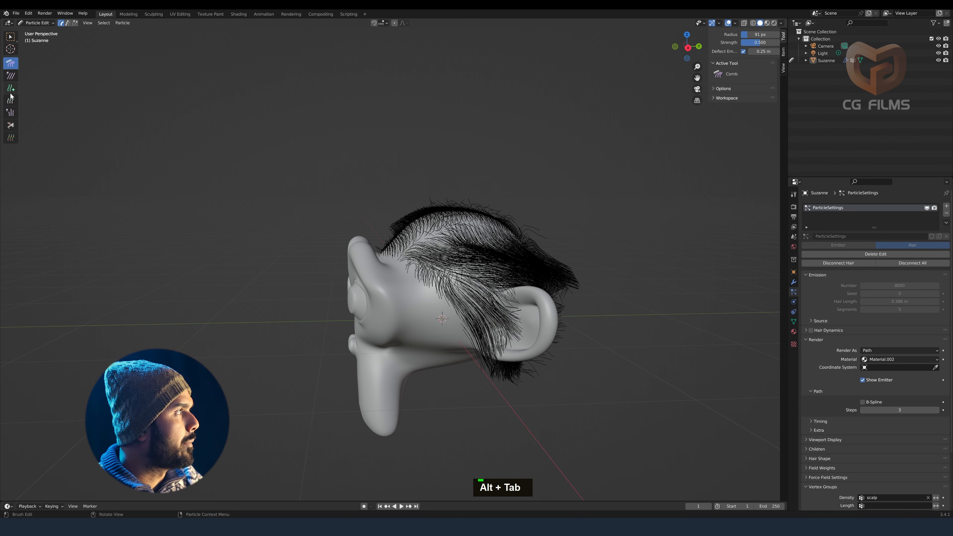
left_click(10, 100)
left_click_drag(471, 289, 499, 360)
mouse_move(460, 255)
left_mouse_down()
mouse_move(592, 288)
mouse_move(578, 334)
left_mouse_up()
mouse_move(501, 353)
left_mouse_down("shift")
mouse_move(469, 292)
mouse_move(473, 338)
mouse_move(494, 314)
left_mouse_up("shift")
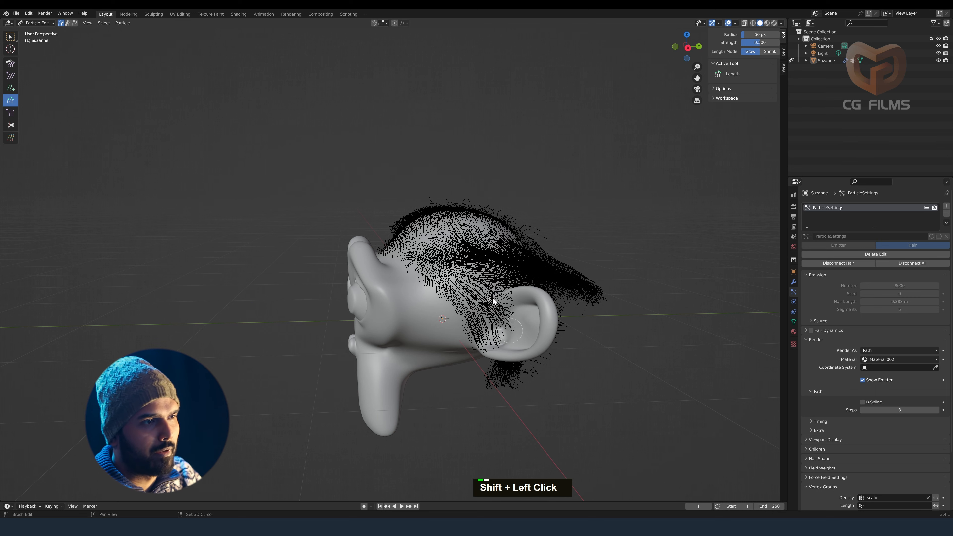
mouse_move(604, 294)
left_mouse_down("shift")
mouse_move(563, 273)
mouse_move(572, 285)
left_mouse_up("shift")
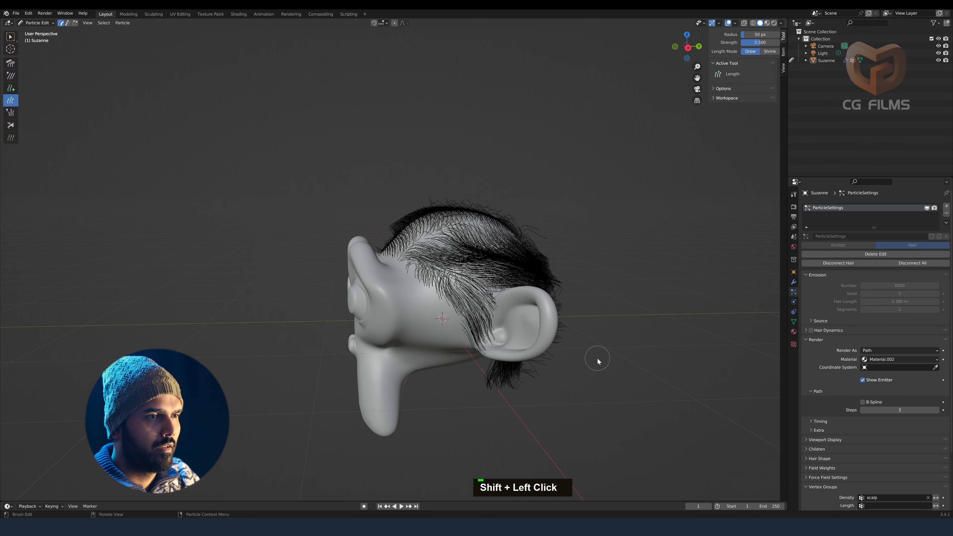
Step: Play the animation while shortening the hair at the lower back of the head with the inverted Length brush
key("space")
mouse_move(455, 393)
left_mouse_down("shift")
mouse_move(572, 370)
mouse_move(582, 260)
mouse_move(570, 354)
left_mouse_up("shift")
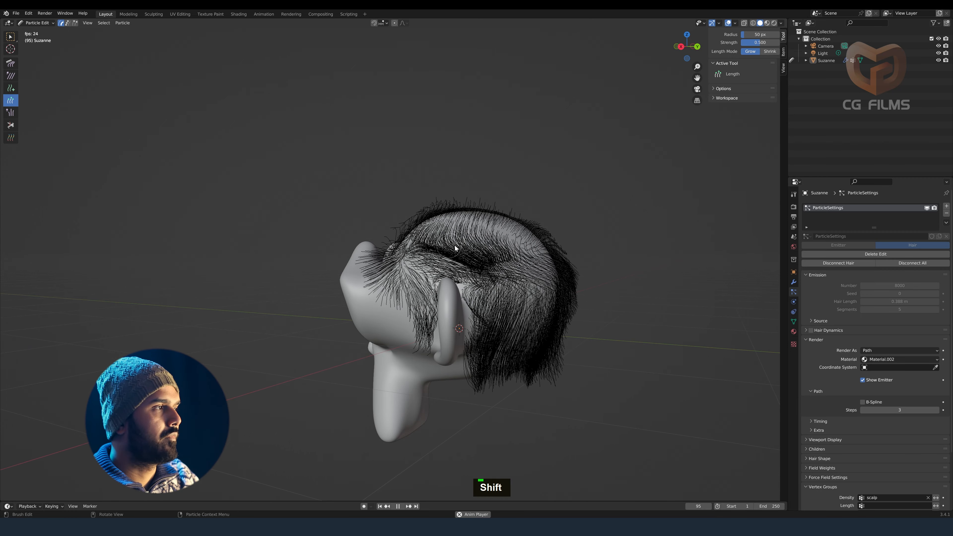
key("f")
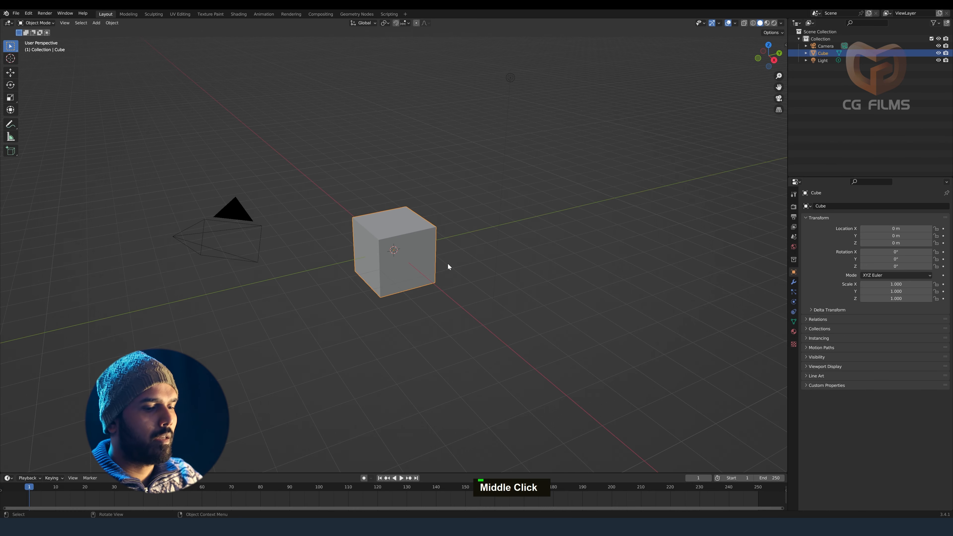
Step: Delete the default cube in the new scene and add a Grease Pencil Stroke object in its place
key("Delete")
middle_click_drag(416, 267, 399, 246)
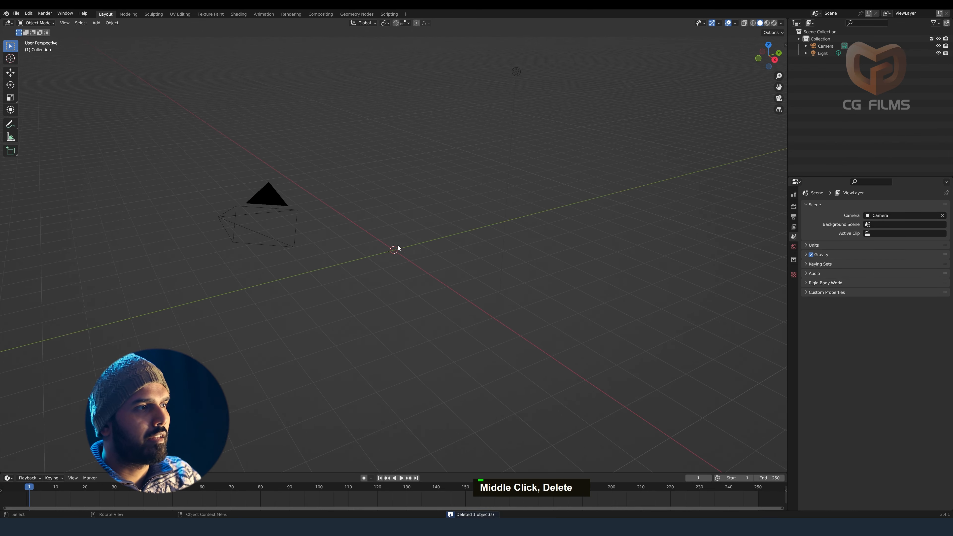
key("shift+a")
mouse_move(391, 288)
left_click(431, 291)
middle_click_drag(431, 291, 400, 259)
scroll(400, 259, "up", 7)
middle_click_drag(399, 267, 413, 268)
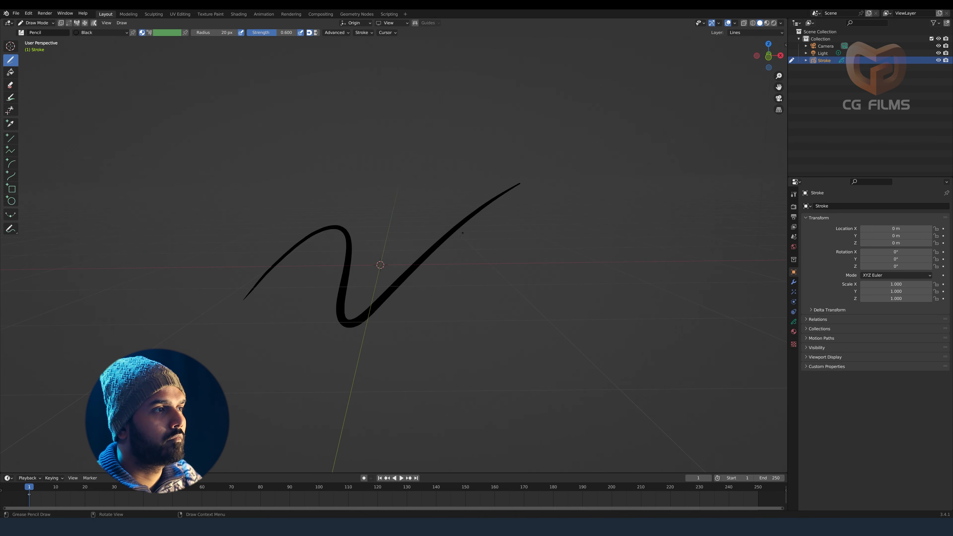
Step: Put the stroke object in Draw Mode and sketch wavy freehand lines across its upper part with the Pencil brush at 60 px radius
left_click(46, 24)
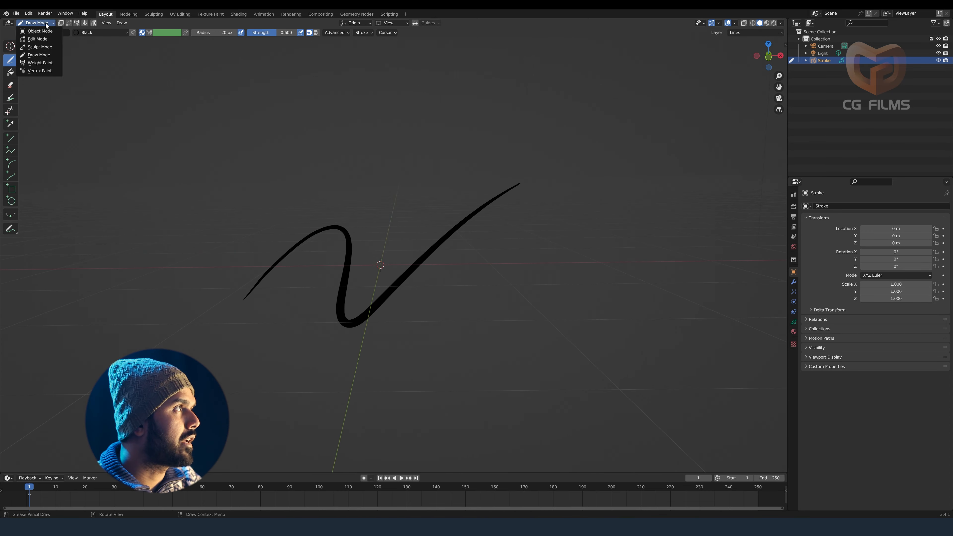
left_click(45, 55)
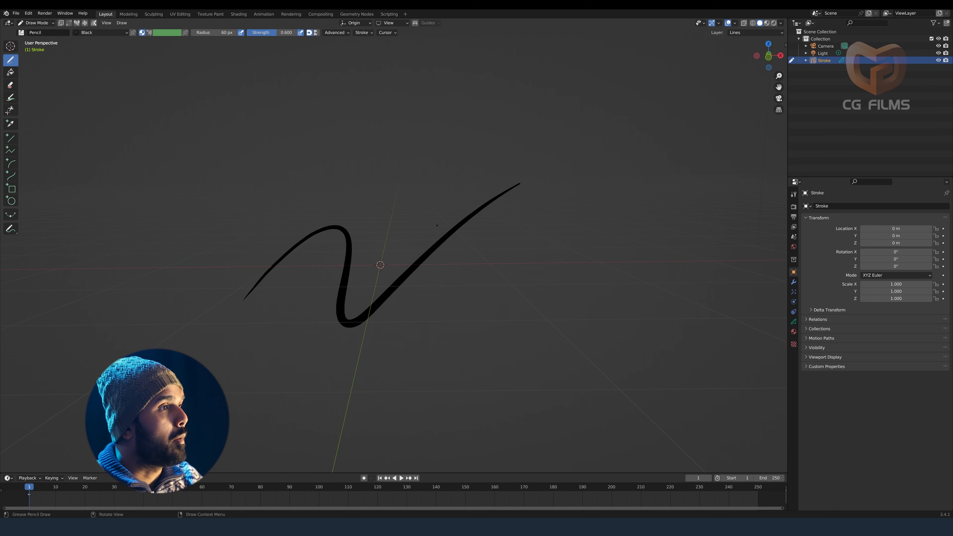
mouse_move(312, 227)
left_mouse_down()
mouse_move(415, 221)
mouse_move(477, 183)
left_mouse_up()
mouse_move(478, 182)
middle_mouse_down()
mouse_move(403, 246)
mouse_move(303, 225)
middle_mouse_up()
left_click_drag(321, 223, 418, 211)
left_click_drag(343, 220, 430, 204)
middle_click_drag(375, 226, 418, 224)
left_click_drag(277, 248, 496, 235)
middle_click_drag(375, 237, 428, 240)
left_click_drag(296, 228, 534, 178)
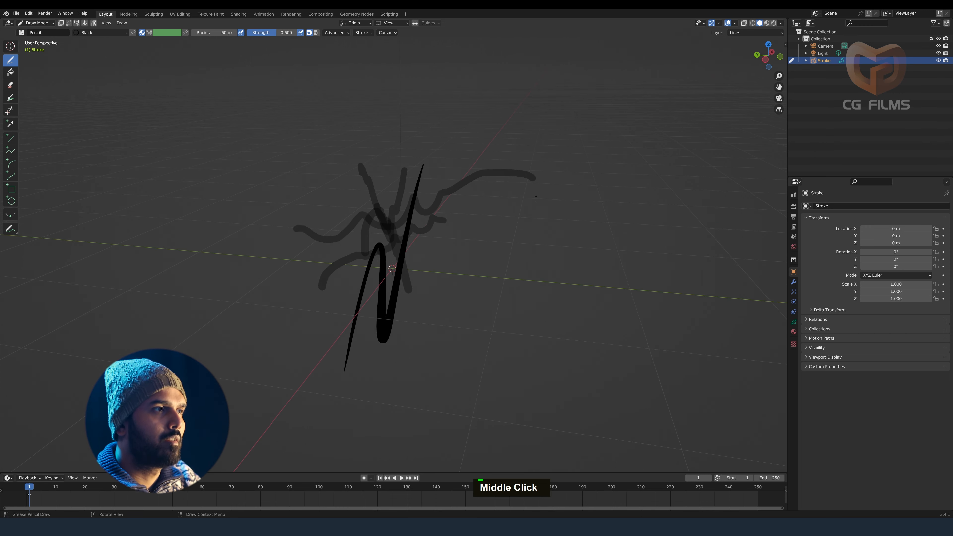
Step: Draw freehand pencil lines branching outward and upward from the centre of the sketch, working from several view angles
middle_click_drag(406, 244, 363, 246)
mouse_move(356, 243)
left_mouse_down()
mouse_move(413, 177)
mouse_move(493, 143)
left_mouse_up()
middle_click_drag(387, 249, 467, 244)
mouse_move(361, 240)
left_mouse_down()
mouse_move(433, 193)
mouse_move(494, 190)
mouse_move(527, 214)
left_mouse_up()
middle_click_drag(471, 231, 377, 235)
left_click_drag(362, 234, 528, 100)
Step: Draw tall wavy pencil lines rising from the centre of the sketch
mouse_move(378, 222)
left_mouse_down()
mouse_move(404, 85)
mouse_move(399, 53)
left_mouse_up()
mouse_move(328, 212)
left_mouse_down()
mouse_move(300, 127)
mouse_move(336, 58)
left_mouse_up()
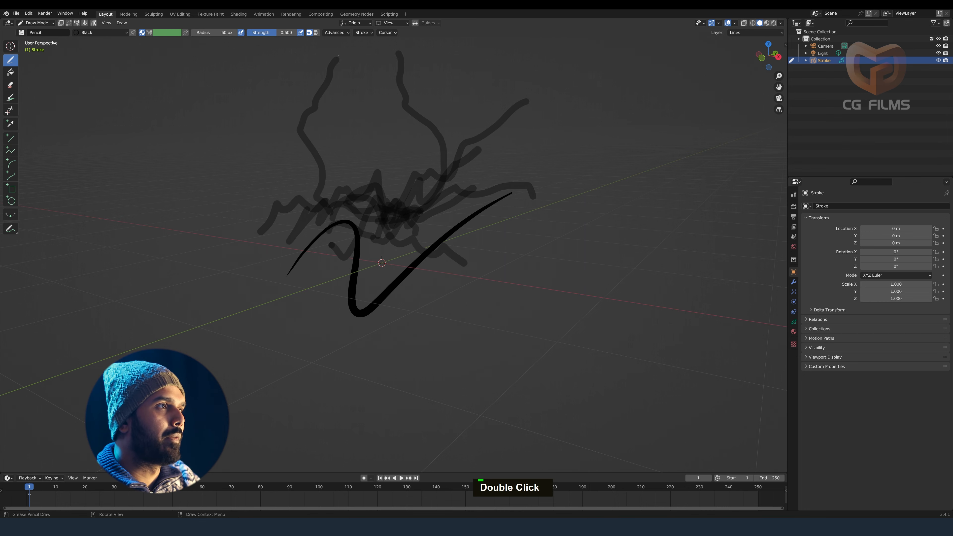
mouse_move(342, 217)
left_mouse_down()
mouse_move(321, 133)
mouse_move(341, 90)
left_mouse_up()
mouse_move(341, 233)
middle_mouse_down()
mouse_move(383, 257)
mouse_move(407, 241)
middle_mouse_up()
mouse_move(356, 204)
left_mouse_down()
mouse_move(398, 169)
mouse_move(413, 99)
mouse_move(377, 42)
left_mouse_up()
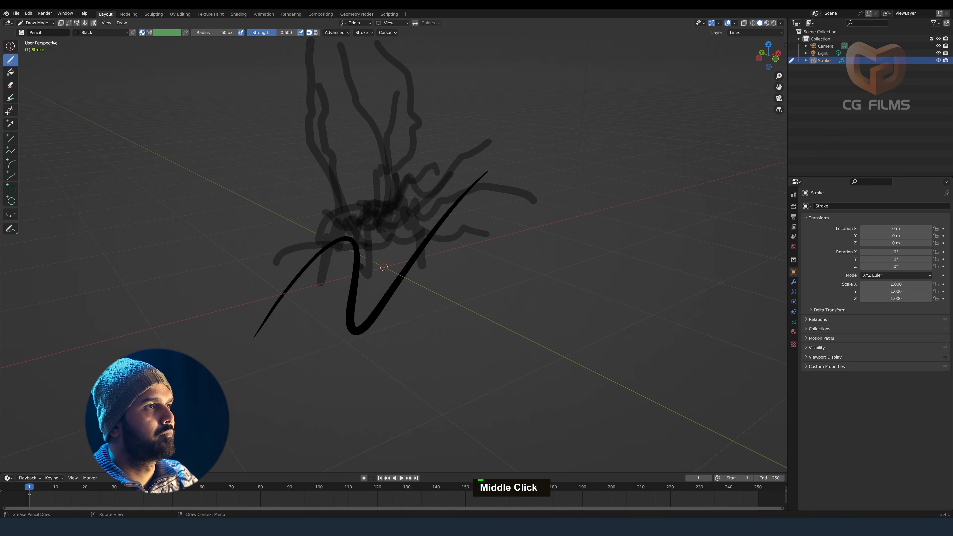
mouse_move(362, 236)
left_mouse_down()
mouse_move(319, 196)
mouse_move(303, 130)
mouse_move(335, 63)
left_mouse_up()
Step: Add more tall upward pencil lines from other sides of the sketch to fill out the branching shape
middle_click_drag(336, 63, 386, 222)
mouse_move(413, 218)
left_mouse_down()
mouse_move(424, 116)
mouse_move(360, 40)
left_mouse_up()
middle_click_drag(375, 225, 405, 263)
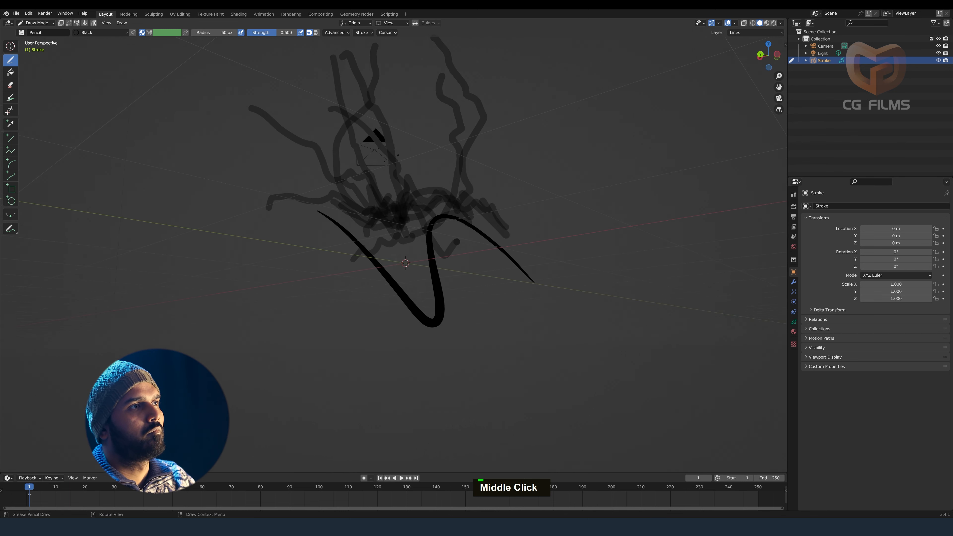
left_click_drag(336, 98, 370, 68)
scroll(413, 169, "down", 3)
middle_click_drag(477, 225, 365, 246)
left_click_drag(376, 210, 349, 80)
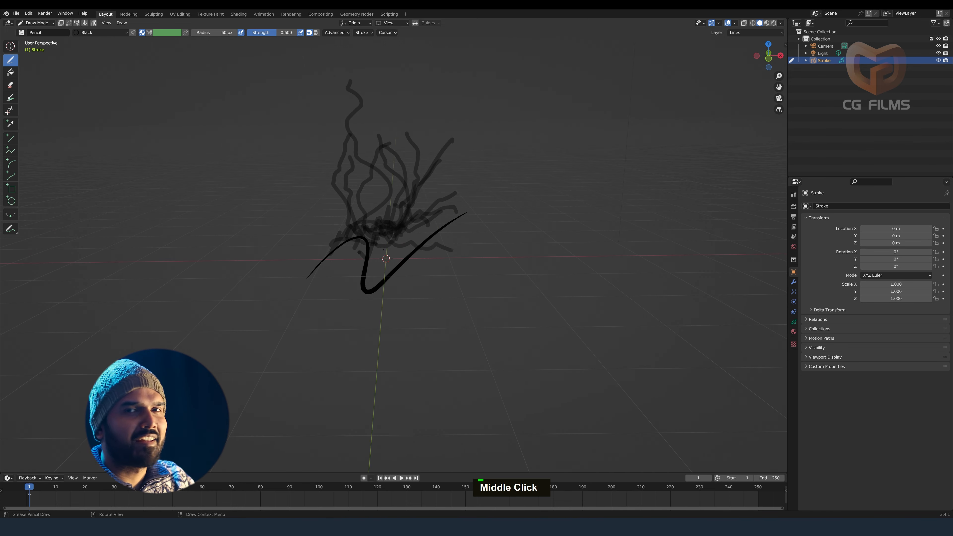
middle_click_drag(386, 247, 428, 278)
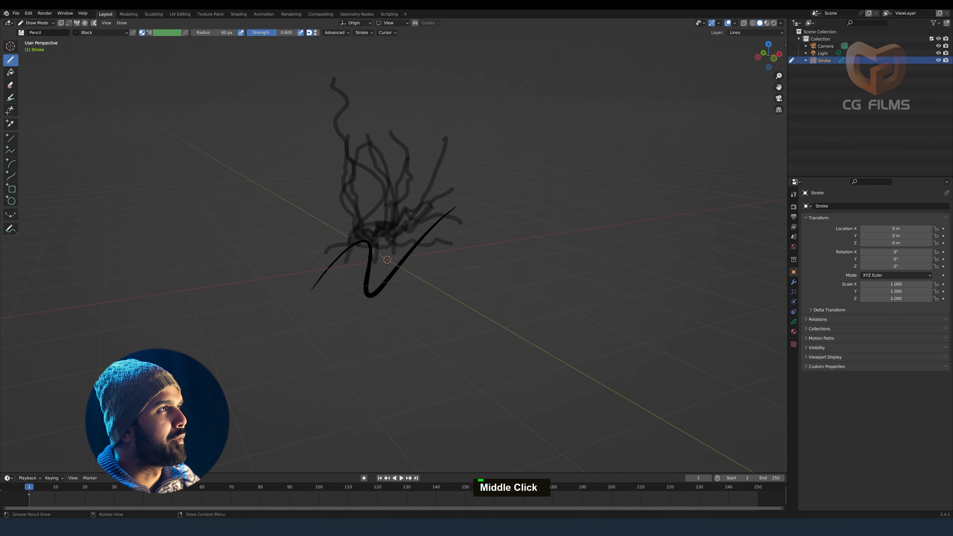
Step: Erase parts of the drawn lines and the black stroke with the Eraser Point brush at 30 px radius
double_click(11, 85)
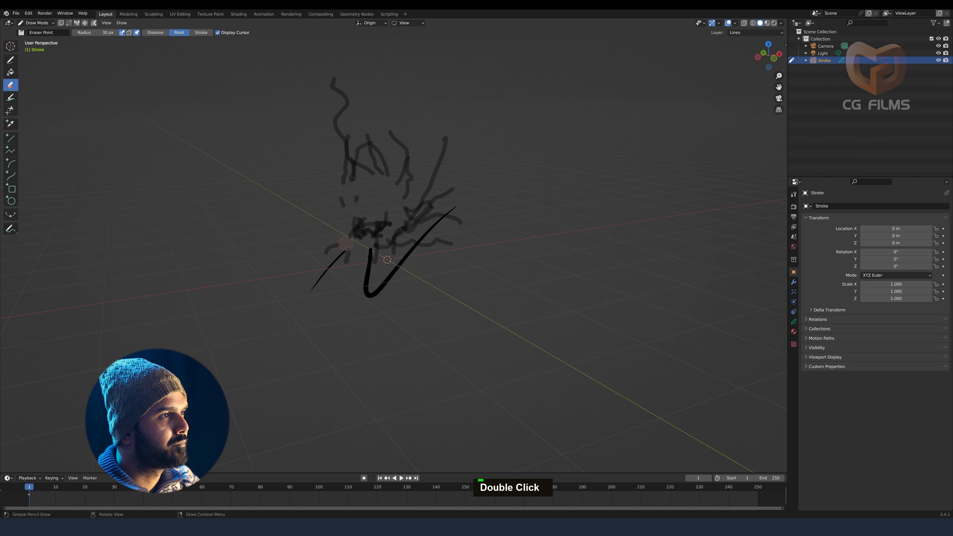
middle_click_drag(446, 292, 388, 287)
scroll(394, 280, "up", 3)
scroll(401, 275, "down", 1)
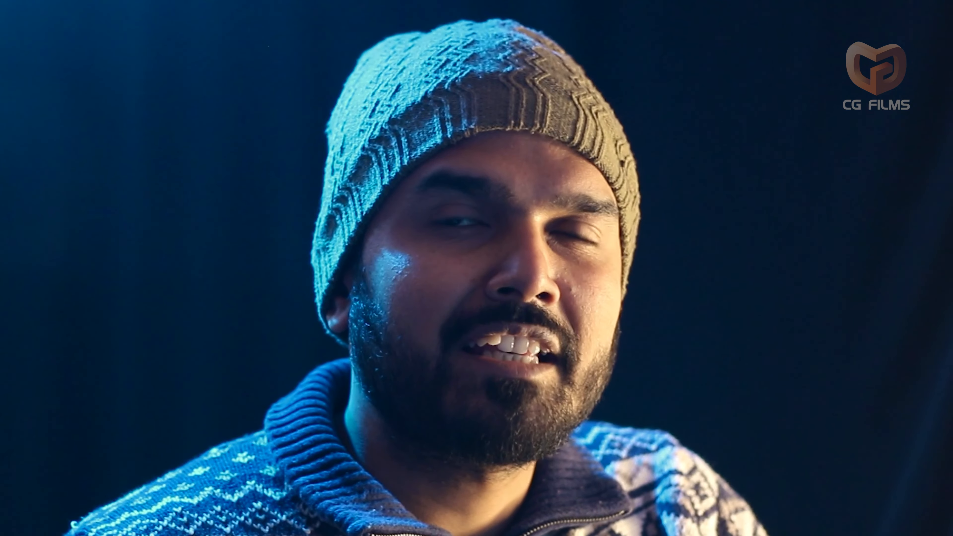